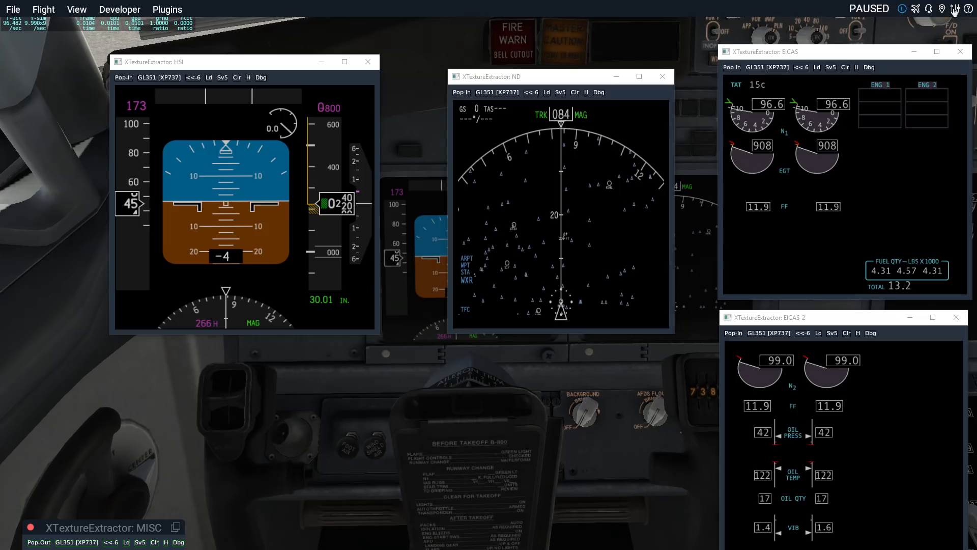
Quit the X-Plane flight simulator
{"action": "left_click", "coordinate": [712, 11]}
{"action": "left_click", "coordinate": [13, 9]}
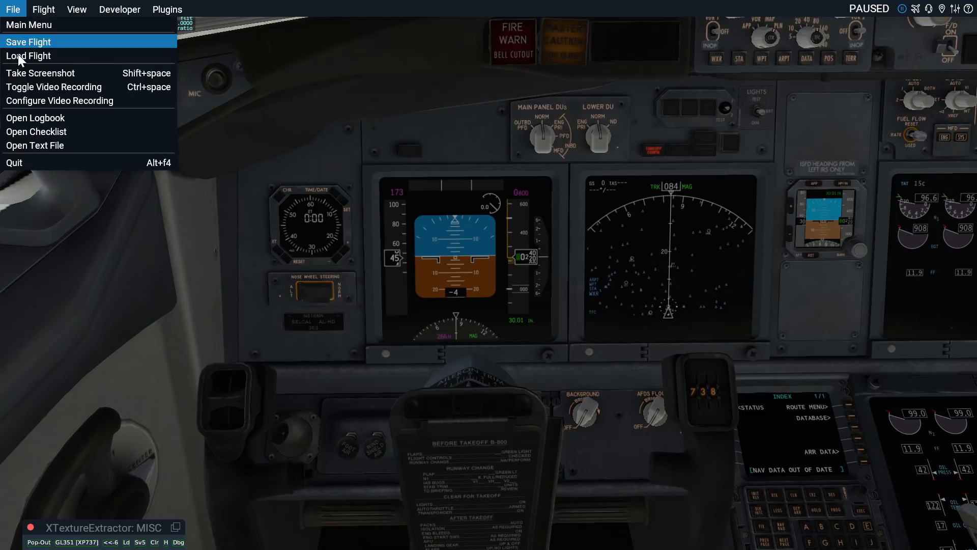
{"action": "left_click", "coordinate": [30, 163]}
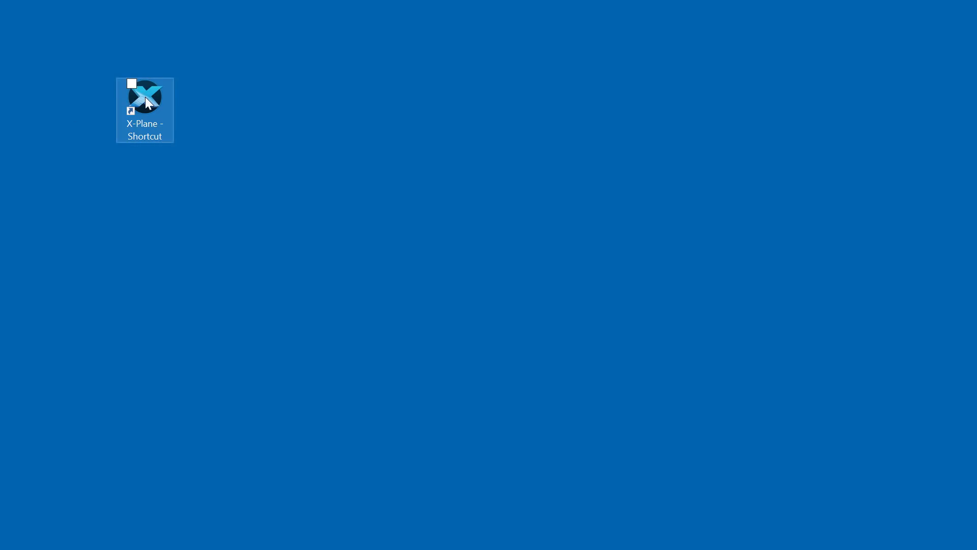
From the X-Plane shortcut's file location, open the Boeing B737-800 folder under Aircraft\Laminar Research
{"action": "right_click", "coordinate": [145, 96]}
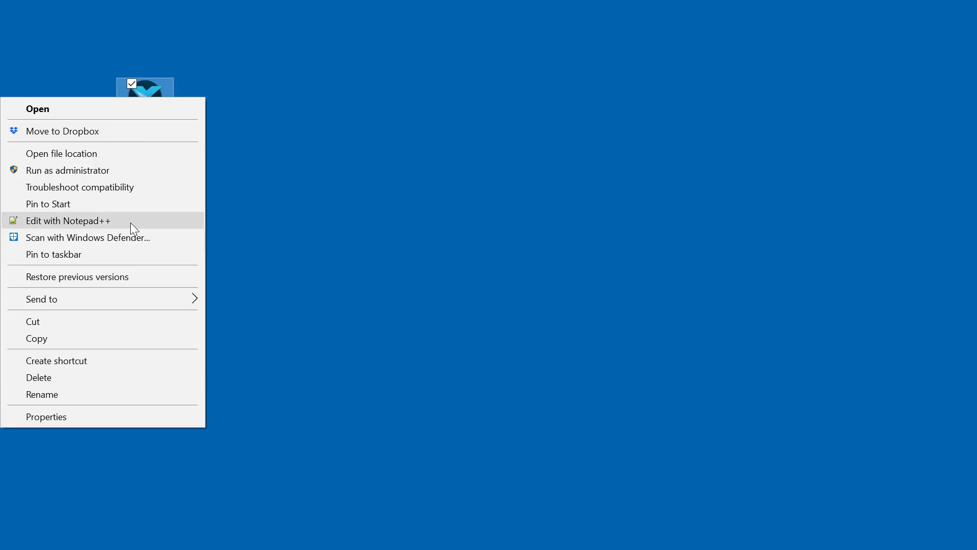
{"action": "left_click", "coordinate": [90, 154]}
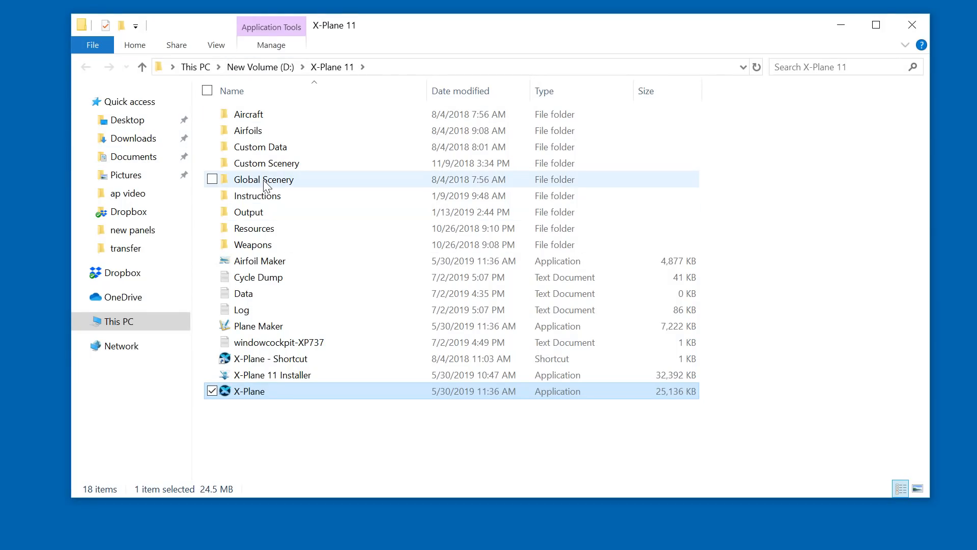
{"action": "mouse_move", "coordinate": [266, 186]}
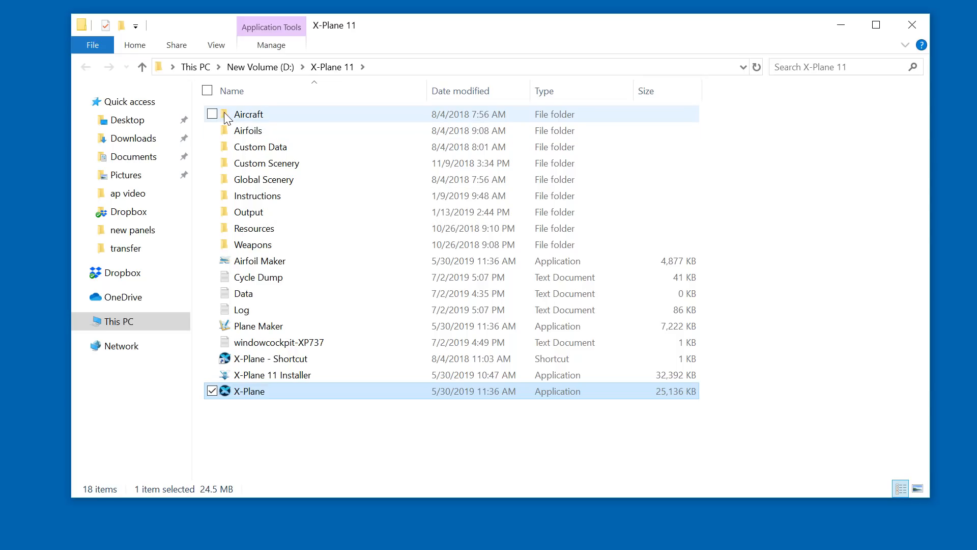
{"action": "mouse_move", "coordinate": [227, 118]}
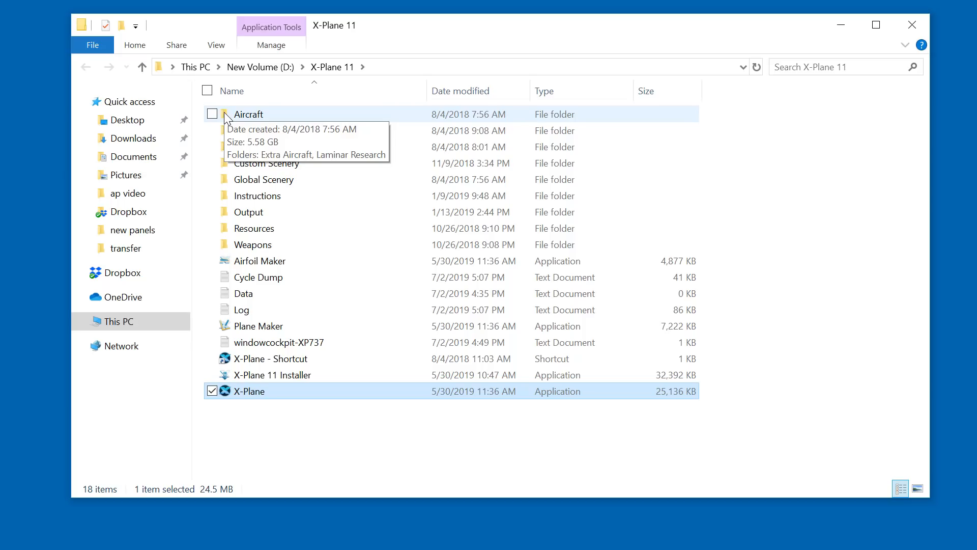
{"action": "double_click", "coordinate": [228, 119]}
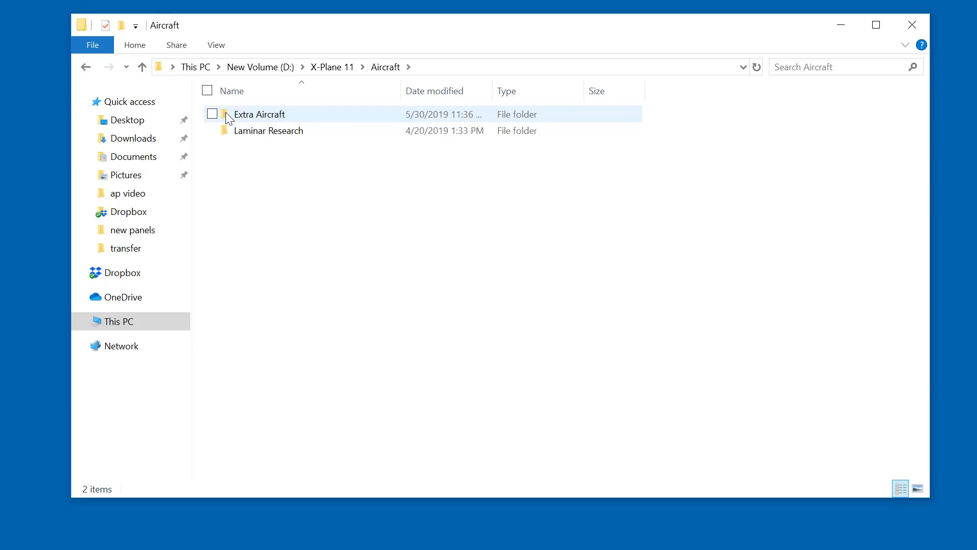
{"action": "double_click", "coordinate": [227, 133]}
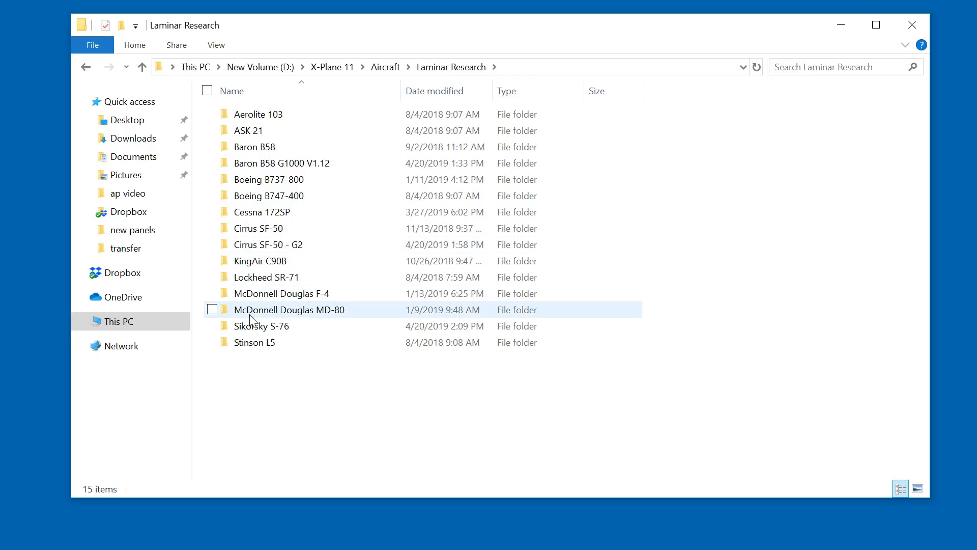
{"action": "double_click", "coordinate": [228, 184]}
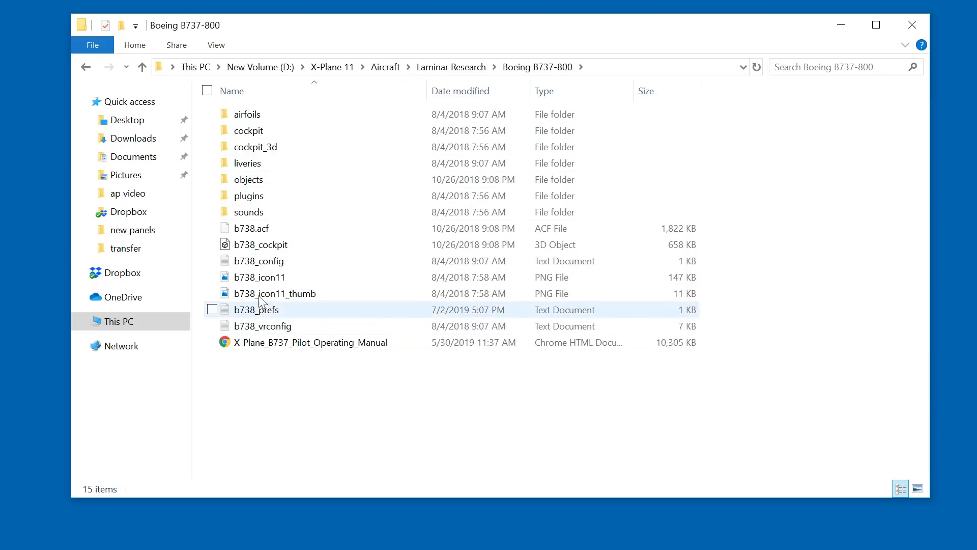
Check the name of the b738.acf aircraft file and open the -PANELS- folder inside cockpit_3d
{"action": "mouse_move", "coordinate": [224, 153]}
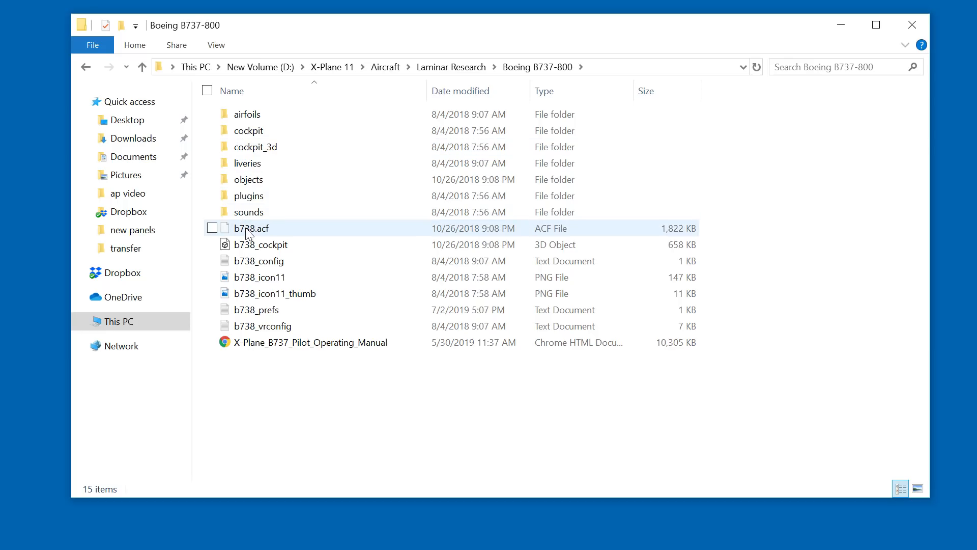
{"action": "mouse_move", "coordinate": [279, 233]}
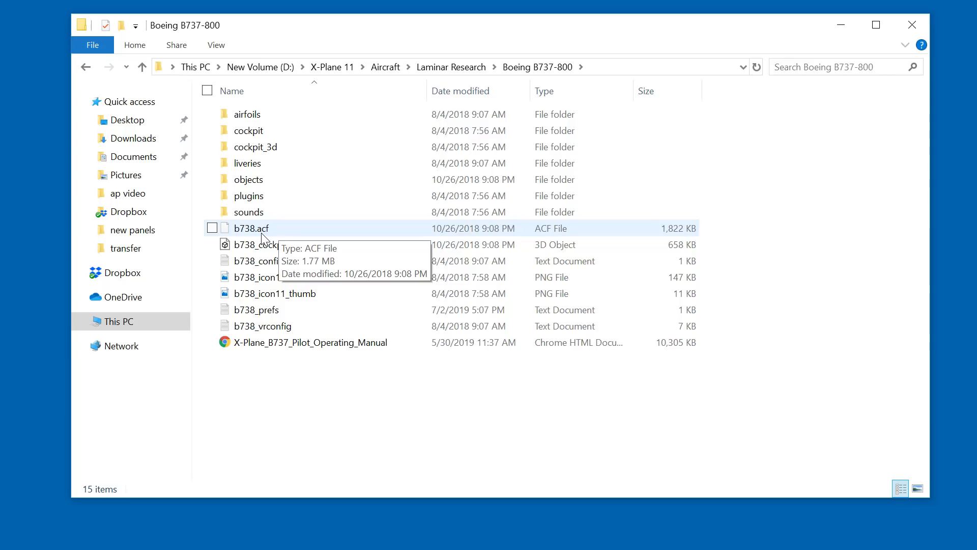
{"action": "mouse_move", "coordinate": [240, 237]}
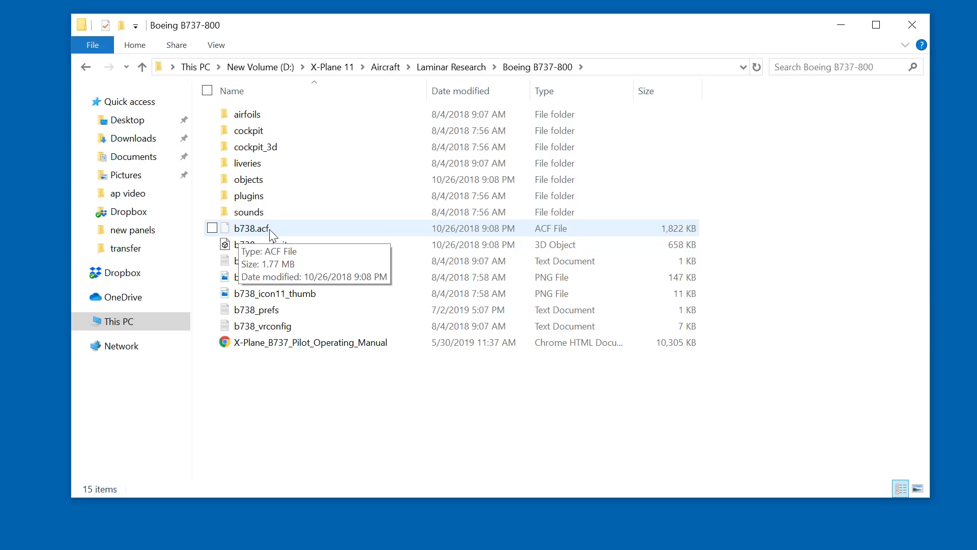
{"action": "double_click", "coordinate": [225, 147]}
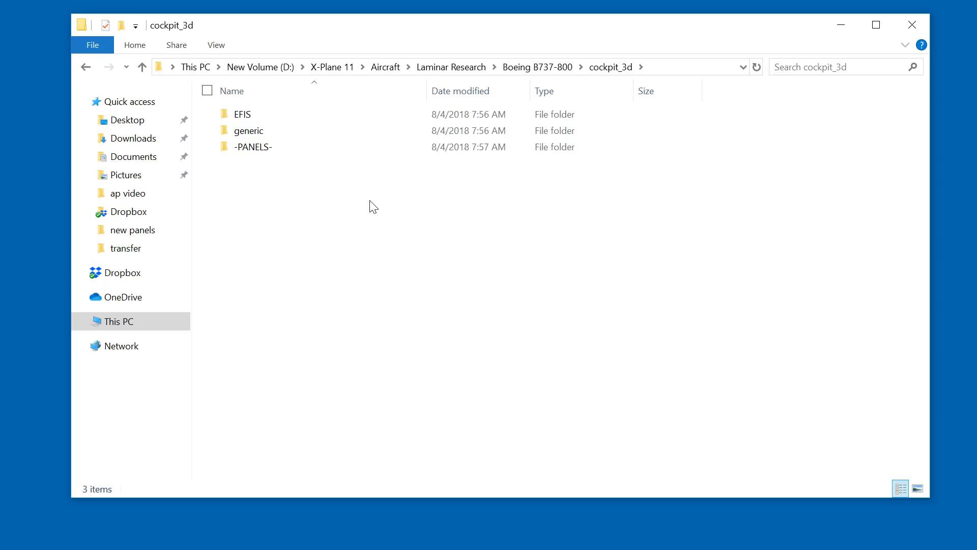
{"action": "double_click", "coordinate": [227, 149]}
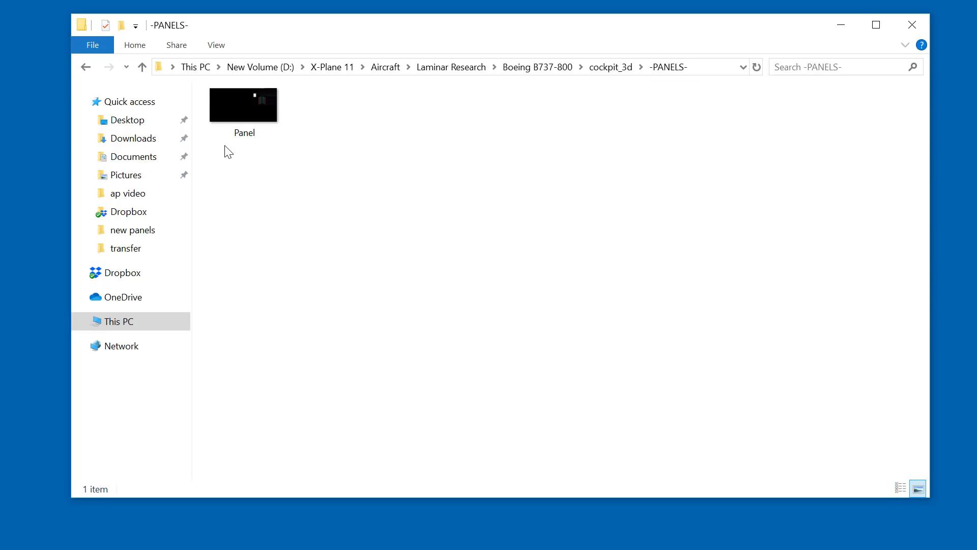
Open the Panel image with paint.net, without making it the default app for .png files
{"action": "mouse_move", "coordinate": [267, 109]}
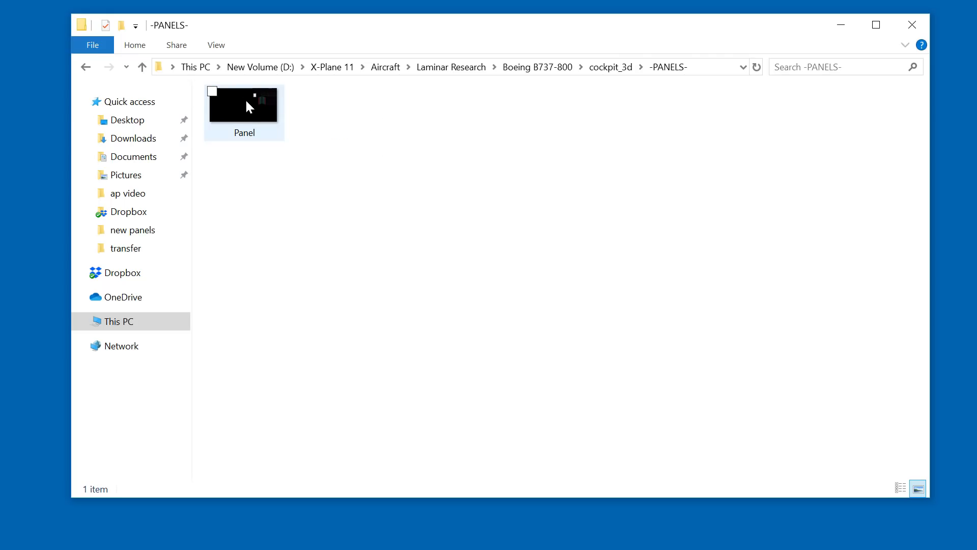
{"action": "left_click", "coordinate": [251, 109]}
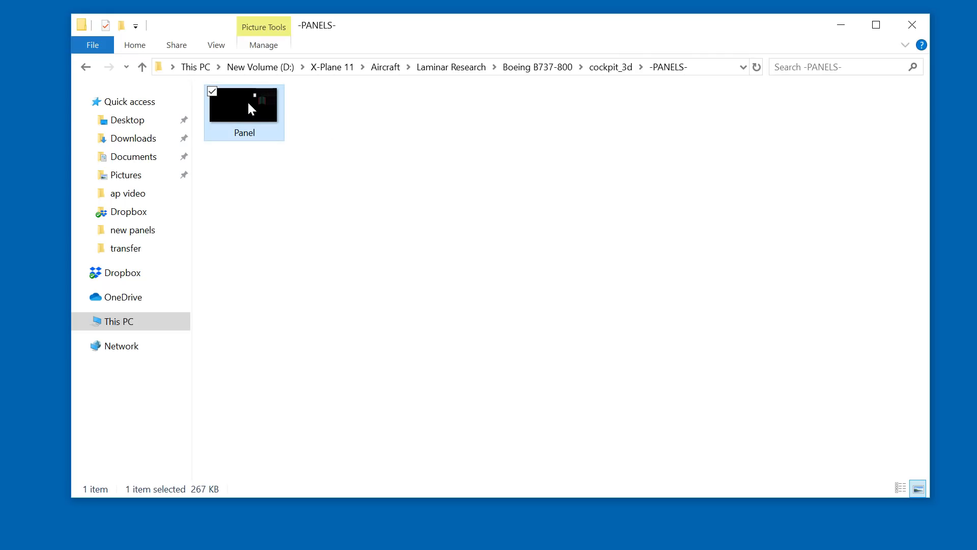
{"action": "double_click", "coordinate": [251, 109]}
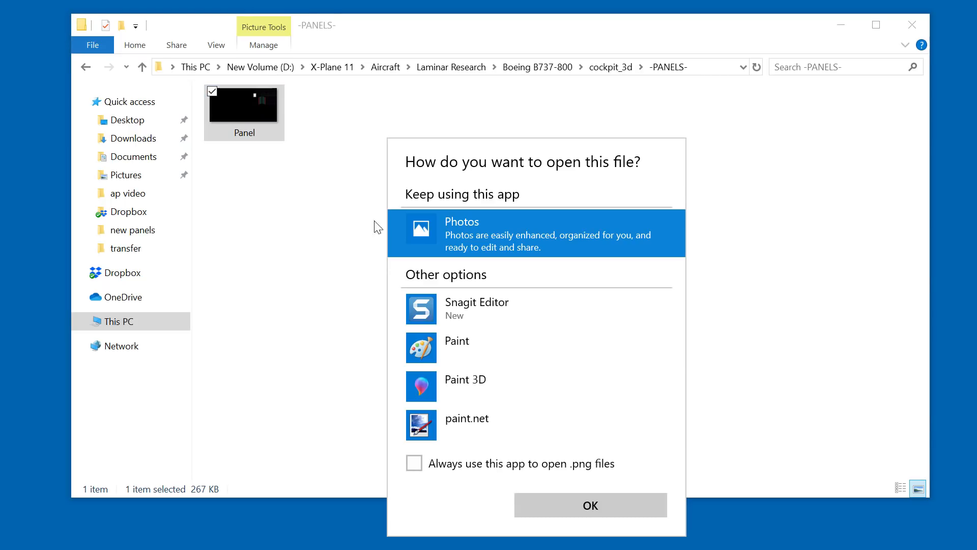
{"action": "left_click", "coordinate": [466, 429]}
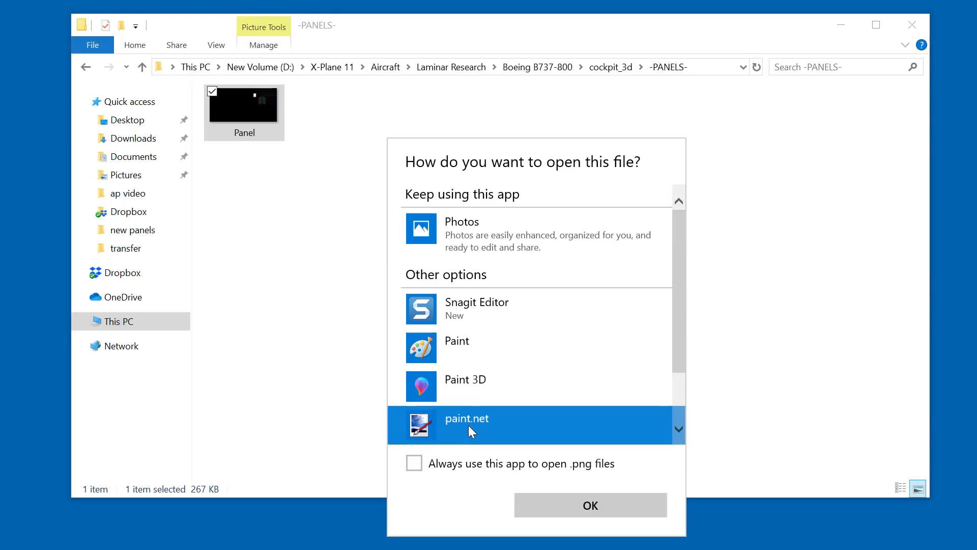
{"action": "left_click", "coordinate": [579, 509]}
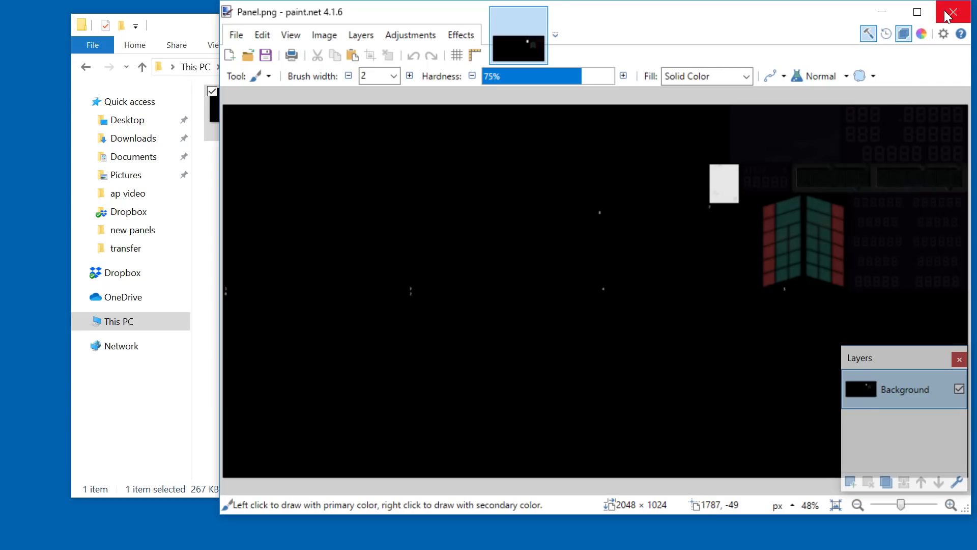
Check the panel image's pixel width and height in the Resize settings without changing them, and close paint.net and the folder window
{"action": "left_click", "coordinate": [322, 36]}
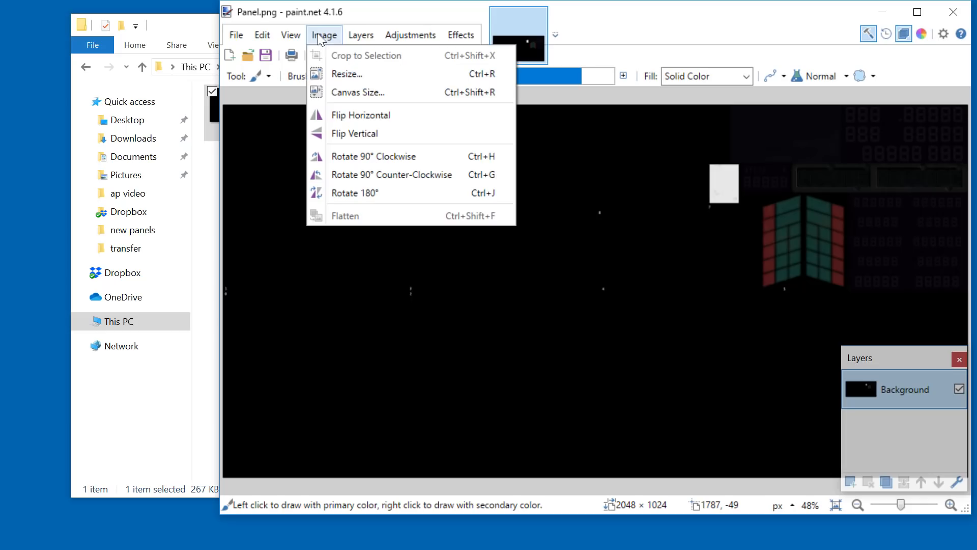
{"action": "left_click", "coordinate": [332, 75]}
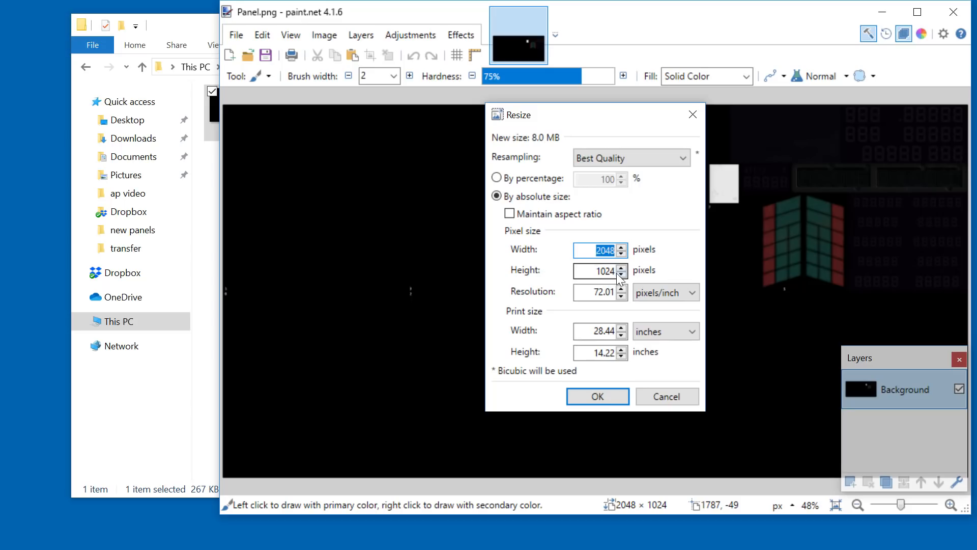
{"action": "left_click", "coordinate": [666, 397]}
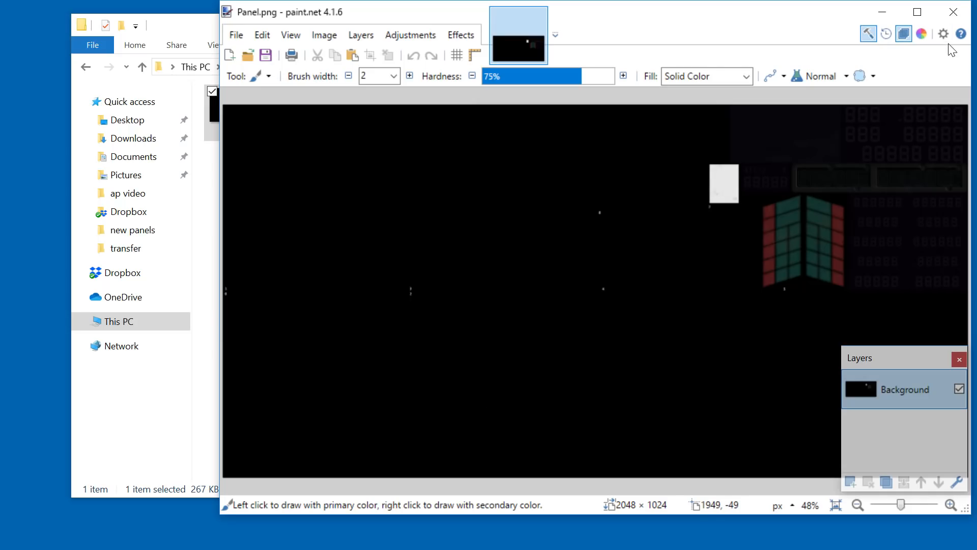
{"action": "left_click", "coordinate": [955, 19]}
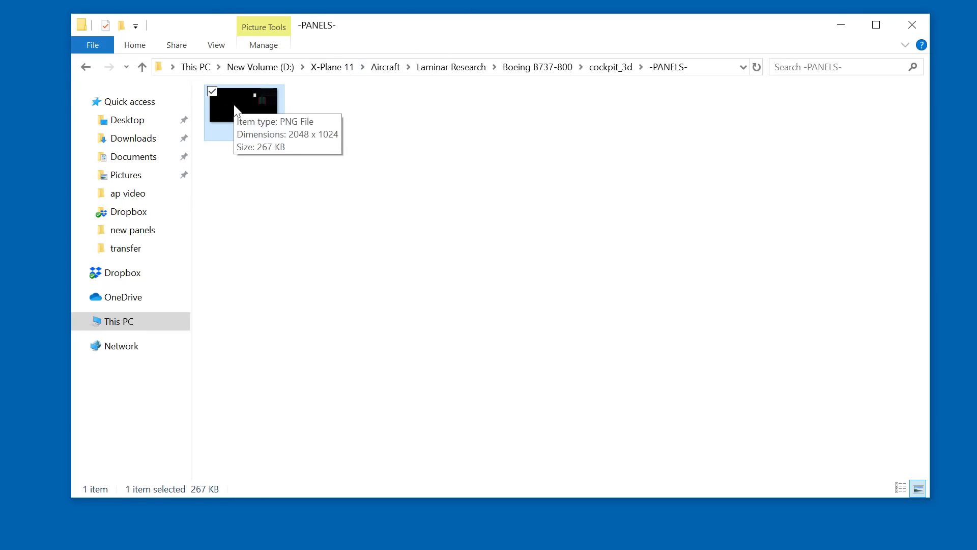
{"action": "left_click", "coordinate": [913, 24]}
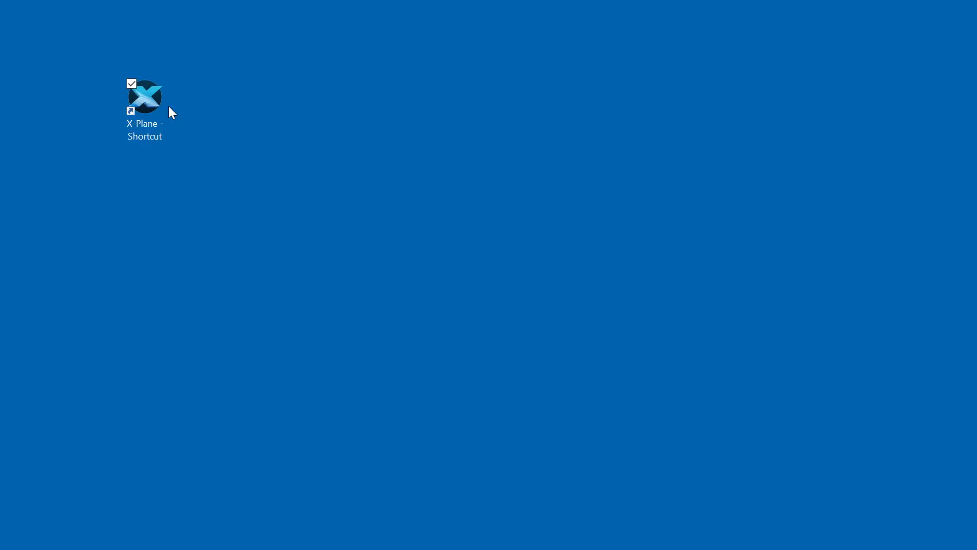
From the X-Plane shortcut's file location, open the Plugin-XTextureExtractor-x64-Release folder under Resources\plugins
{"action": "right_click", "coordinate": [140, 96]}
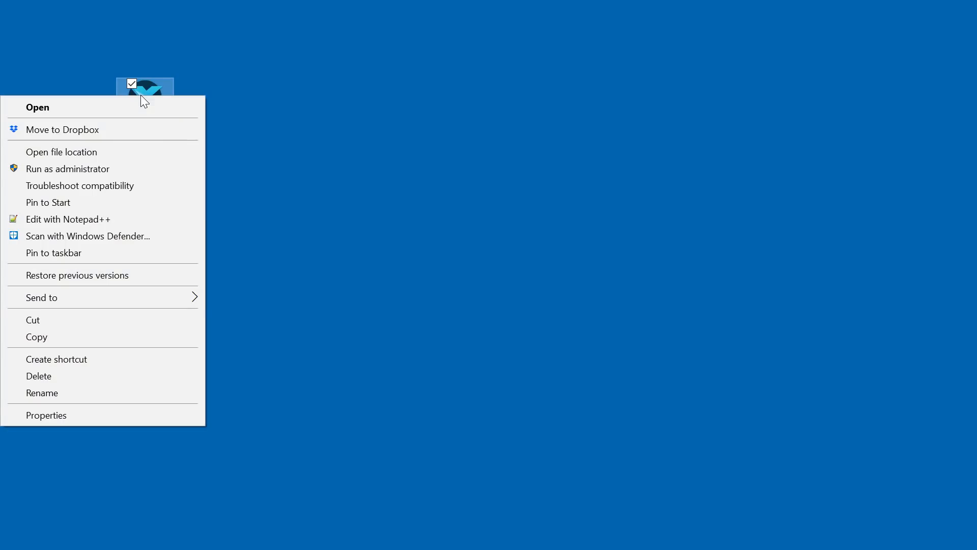
{"action": "left_click", "coordinate": [132, 152]}
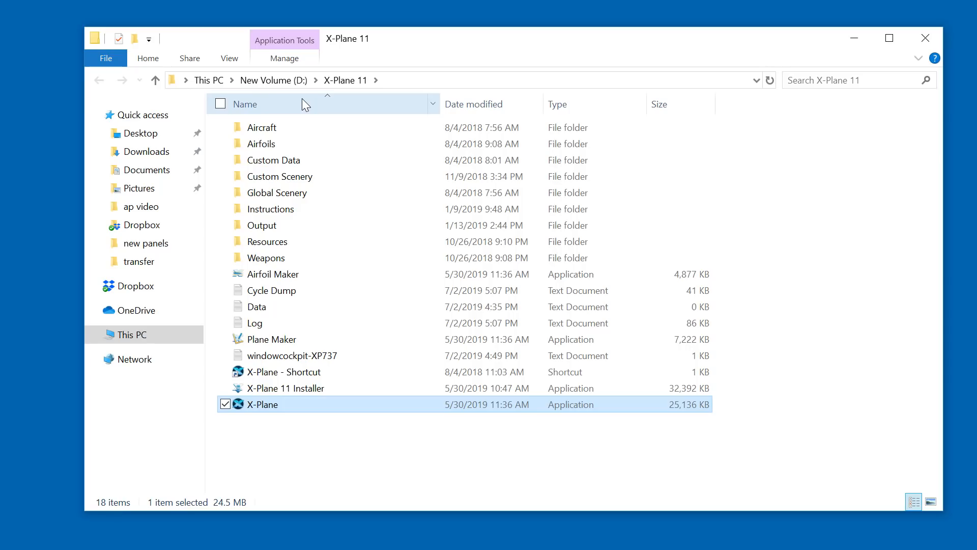
{"action": "double_click", "coordinate": [294, 237]}
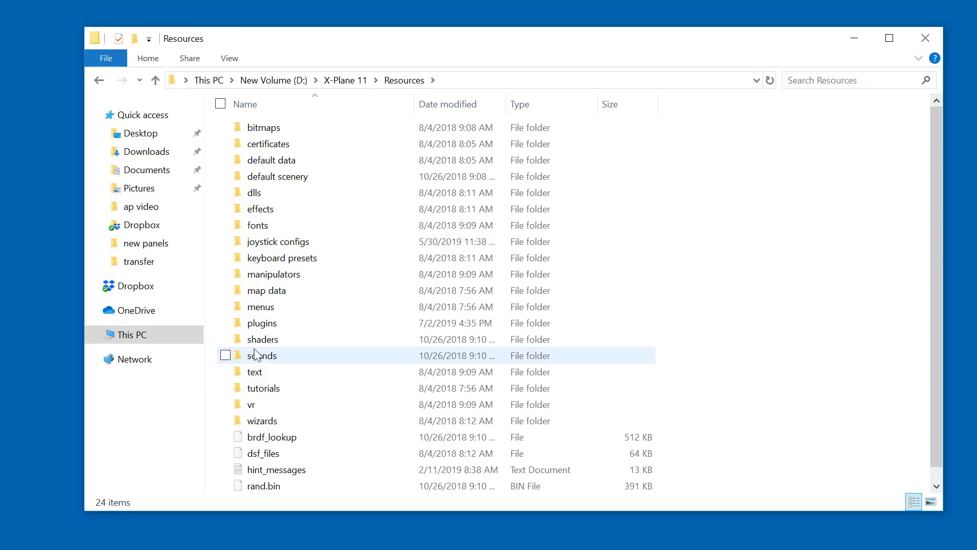
{"action": "double_click", "coordinate": [267, 325]}
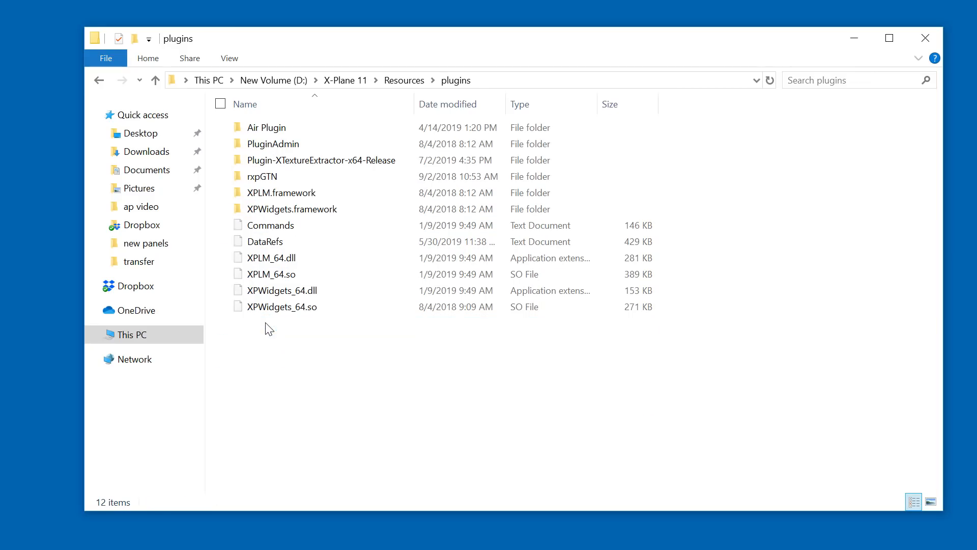
{"action": "left_click", "coordinate": [311, 161]}
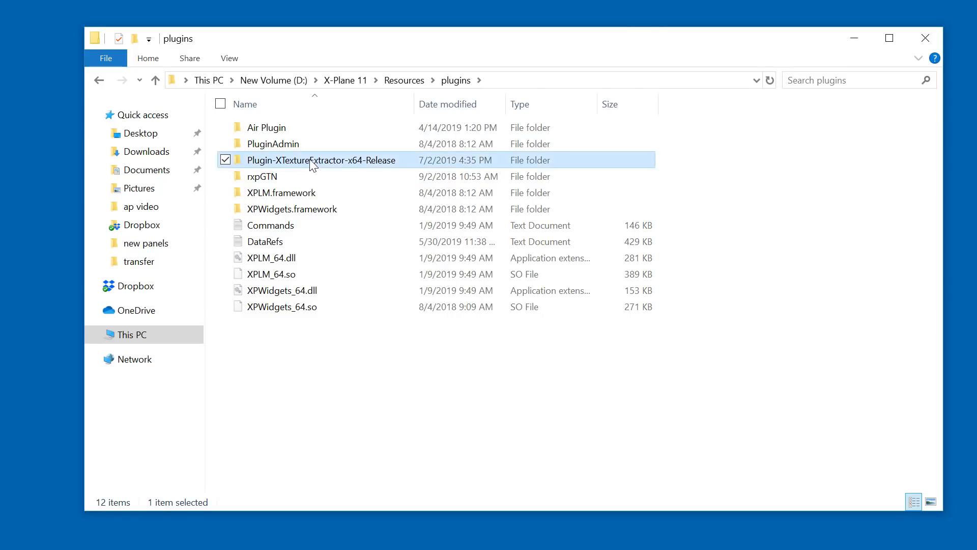
{"action": "double_click", "coordinate": [310, 160]}
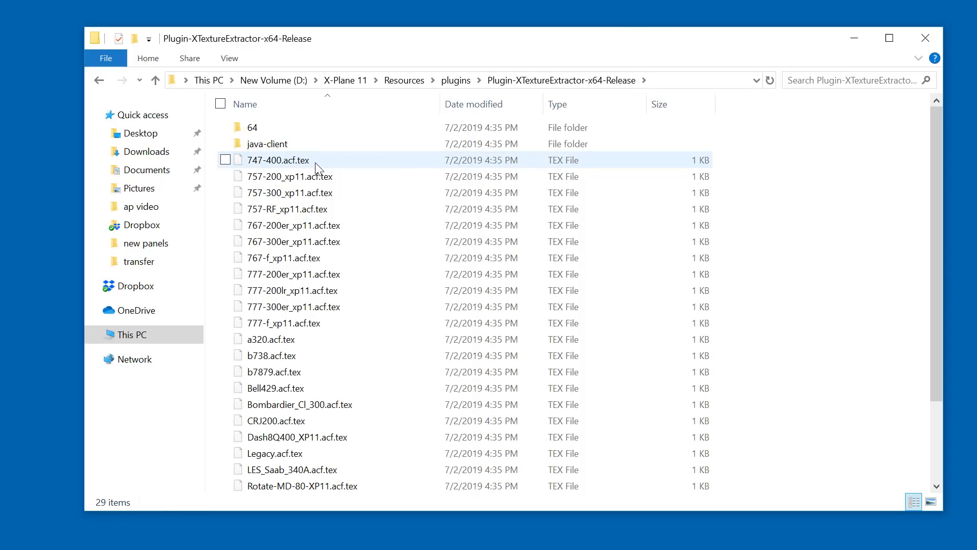
Open b738.acf.tex in Notepad++, examine its texture size and panel coordinate lines, and close the editor
{"action": "right_click", "coordinate": [280, 360]}
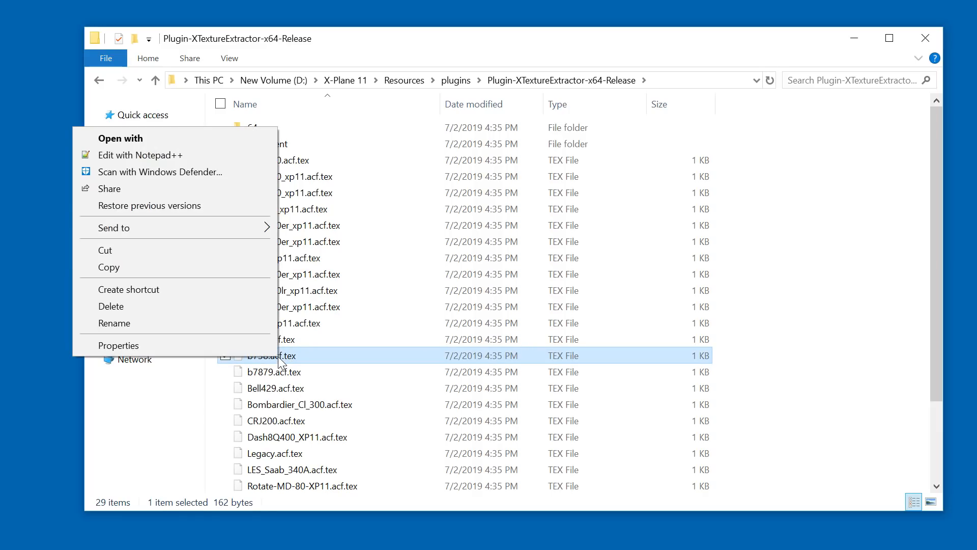
{"action": "left_click", "coordinate": [147, 159]}
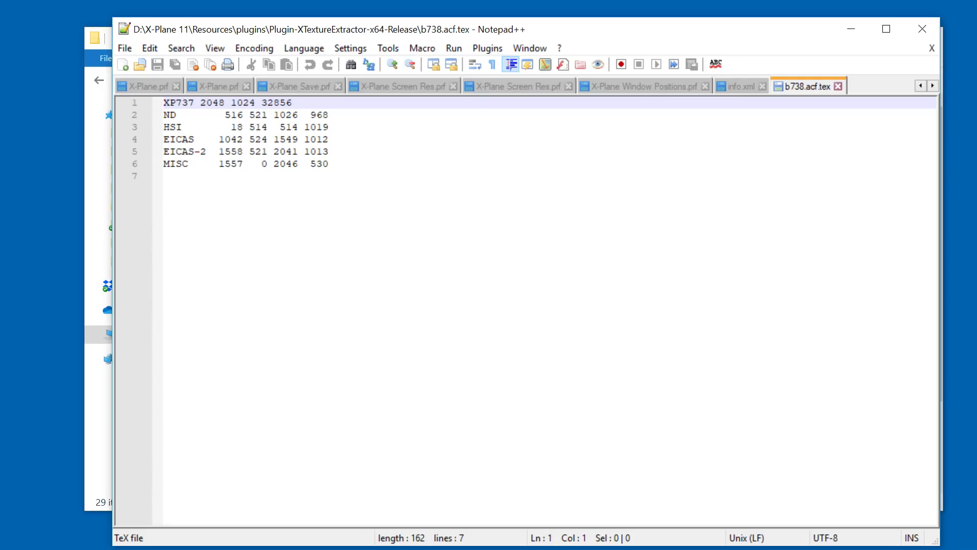
{"action": "left_click", "coordinate": [924, 32]}
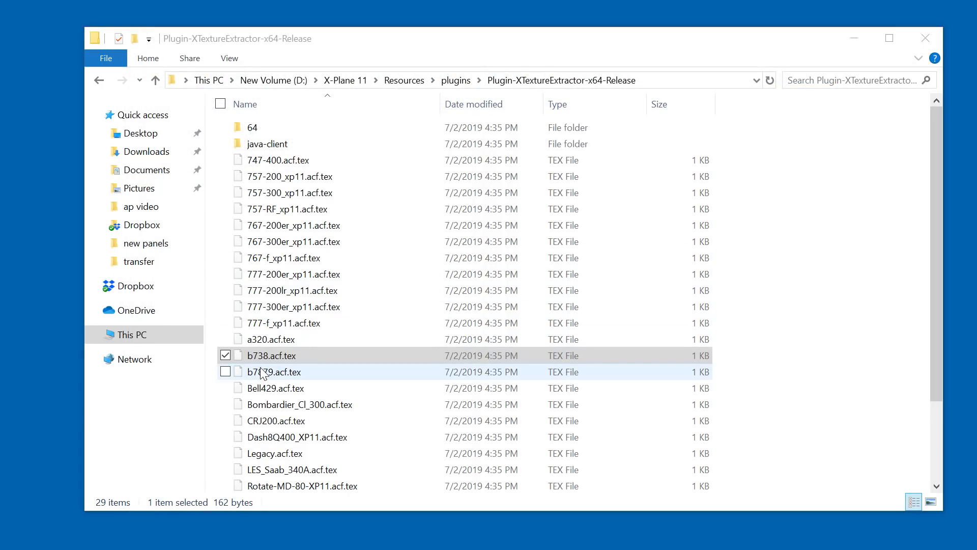
Go back to the X-Plane 11 folder and open Aircraft\Laminar Research\Cirrus SF-50
{"action": "left_click", "coordinate": [273, 356]}
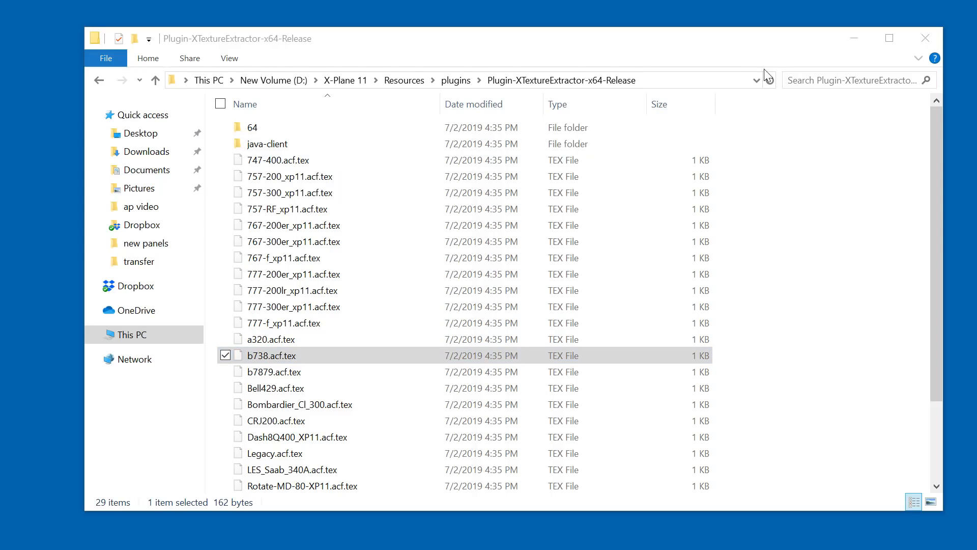
{"action": "left_click", "coordinate": [346, 81]}
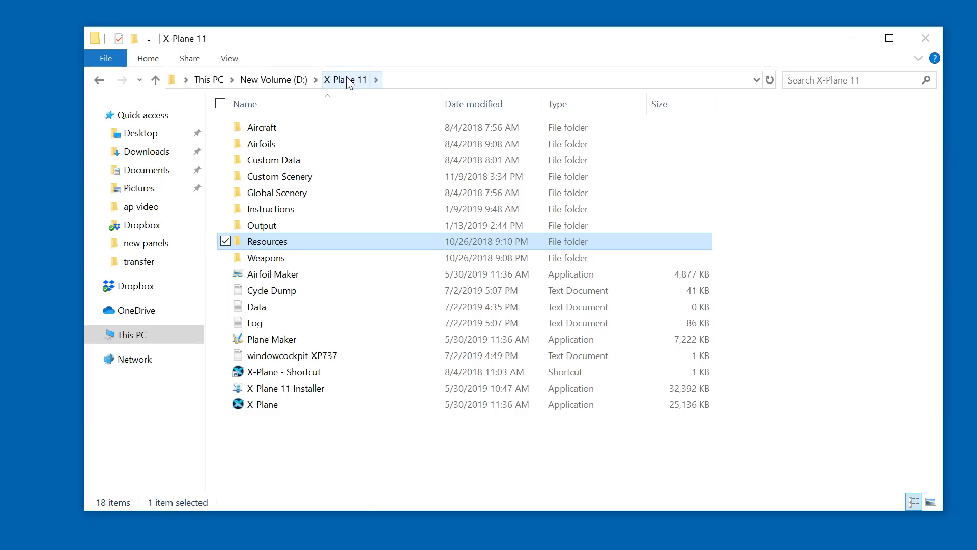
{"action": "double_click", "coordinate": [286, 127]}
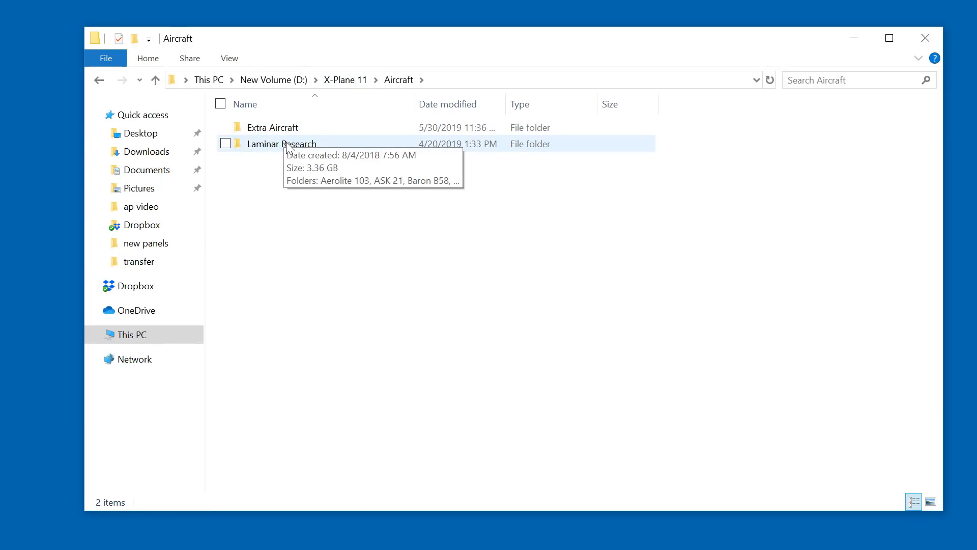
{"action": "double_click", "coordinate": [286, 144]}
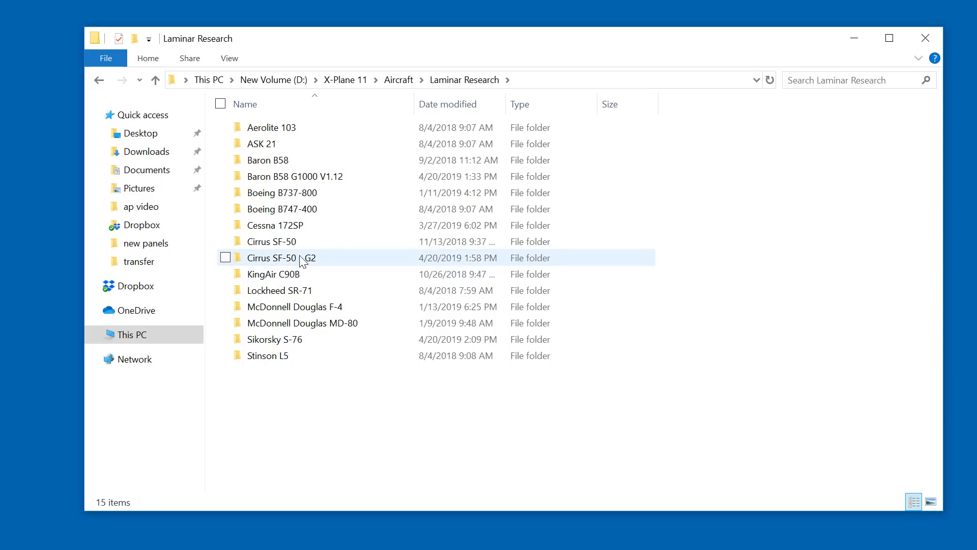
{"action": "double_click", "coordinate": [263, 243]}
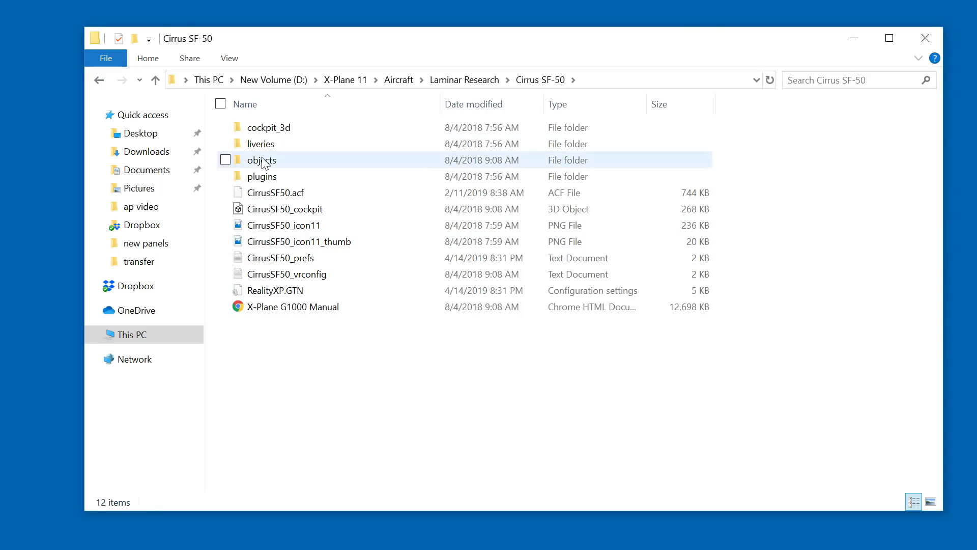
Copy the full file name of CirrusSF50.acf to the clipboard without renaming the file
{"action": "left_click", "coordinate": [257, 194]}
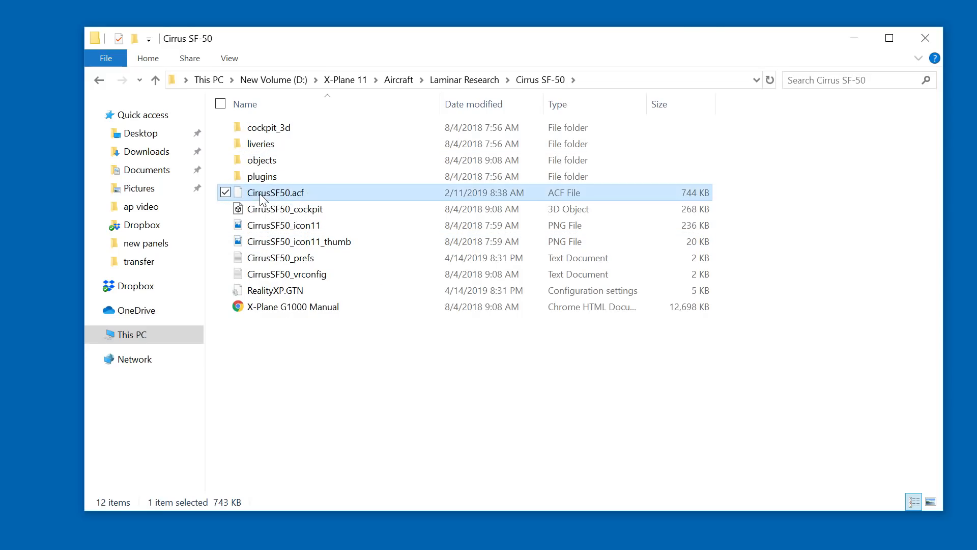
{"action": "left_click", "coordinate": [309, 196]}
{"action": "left_click", "coordinate": [310, 195]}
{"action": "left_click_drag", "start_coordinate": [310, 196], "coordinate": [248, 194]}
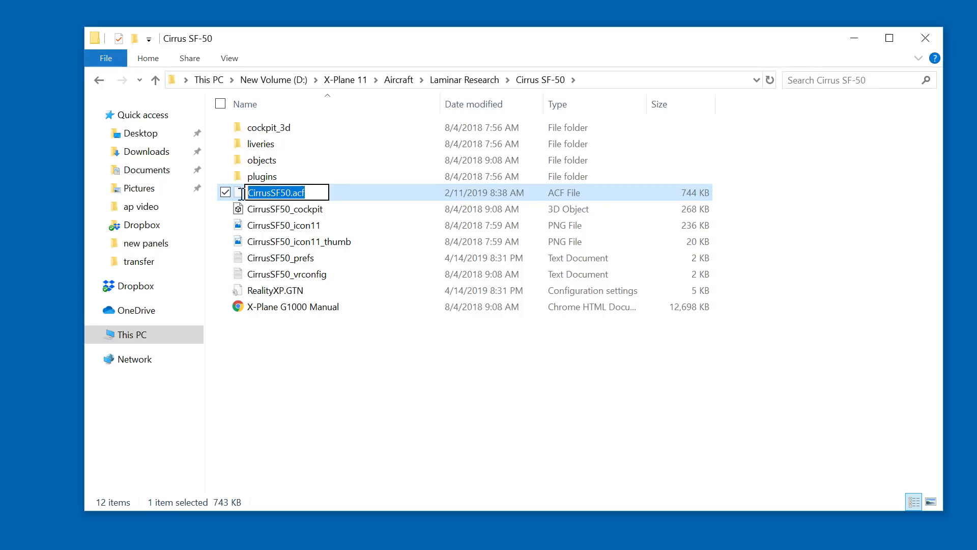
{"action": "right_click", "coordinate": [273, 194]}
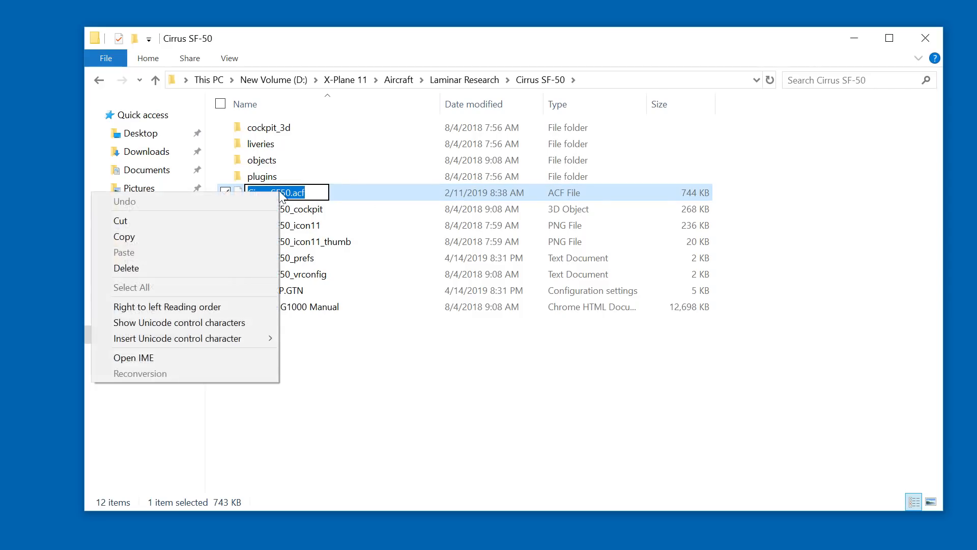
{"action": "left_click", "coordinate": [132, 237]}
Open the Cirrus SF-50's cockpit_3d\-PANELS- folder, examine the Panel_General image in Photos, and close it
{"action": "double_click", "coordinate": [271, 127]}
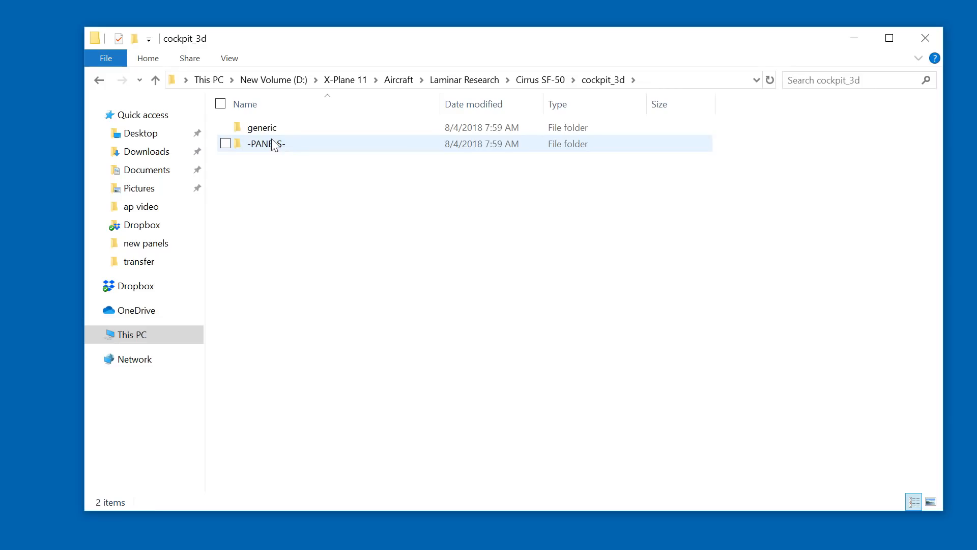
{"action": "double_click", "coordinate": [274, 146]}
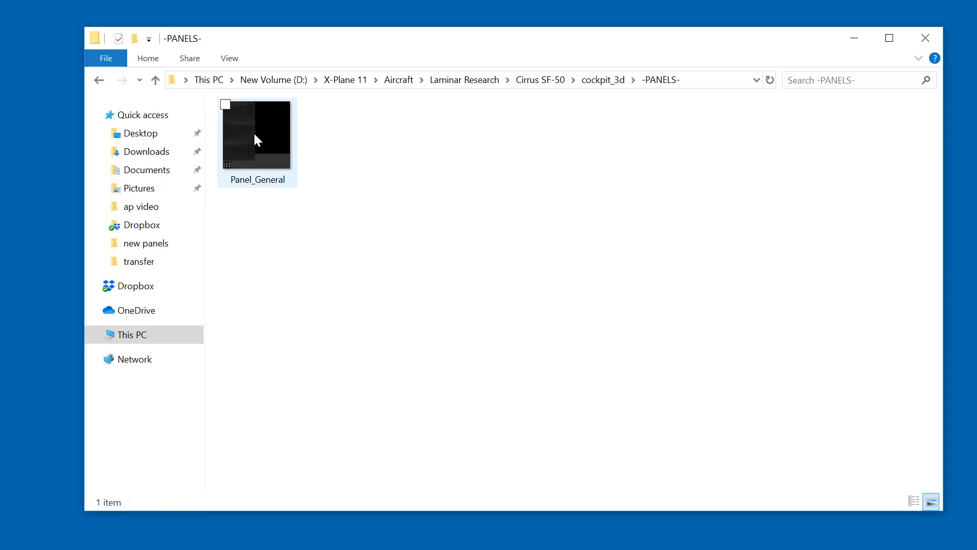
{"action": "right_click", "coordinate": [255, 134]}
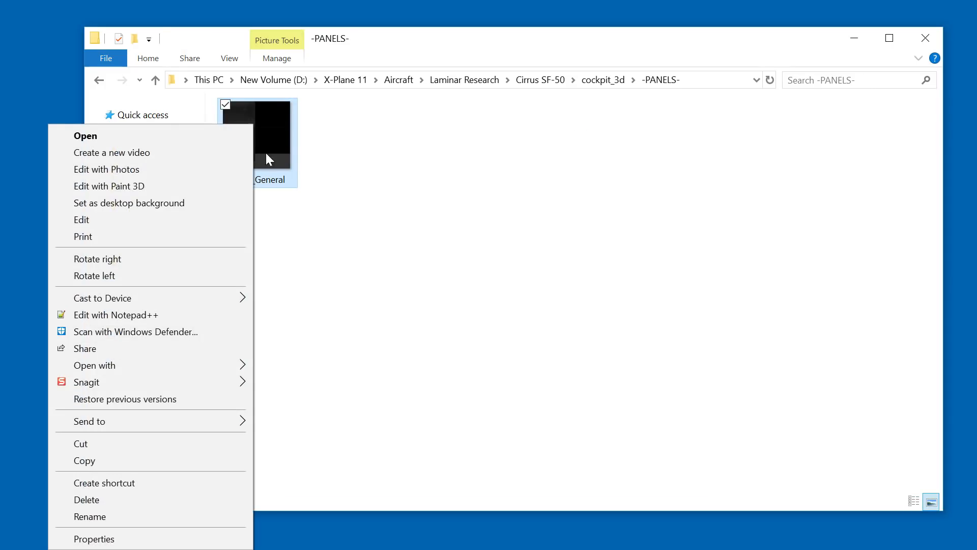
{"action": "left_click", "coordinate": [378, 167]}
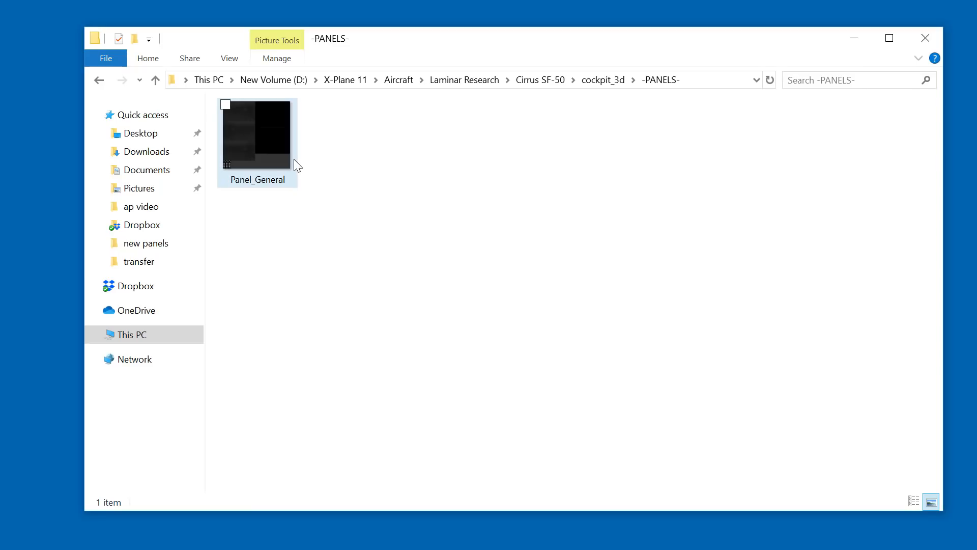
{"action": "left_click", "coordinate": [282, 148]}
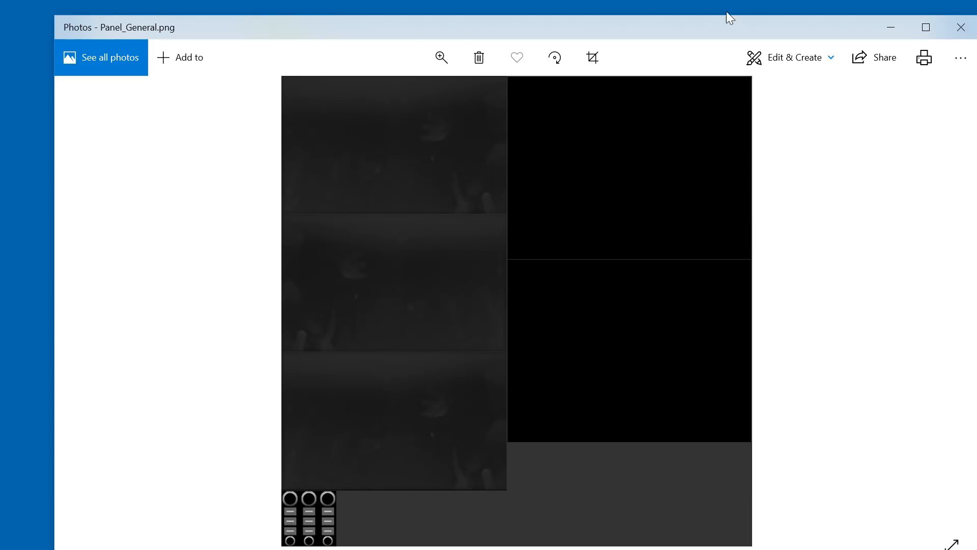
{"action": "left_click", "coordinate": [956, 24]}
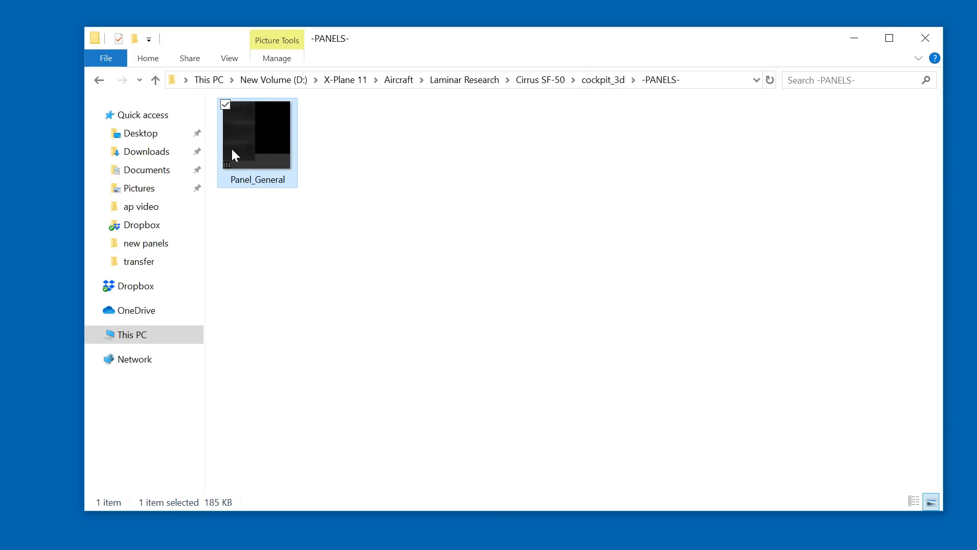
{"action": "mouse_move", "coordinate": [250, 169]}
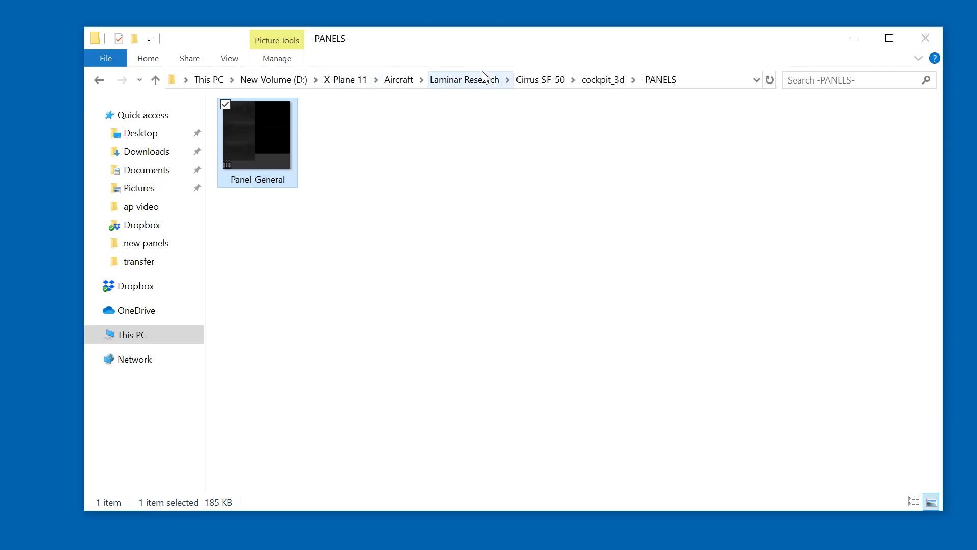
Return to the X-Plane 11 folder and open Resources\plugins\Plugin-XTextureExtractor-x64-Release
{"action": "left_click", "coordinate": [354, 79]}
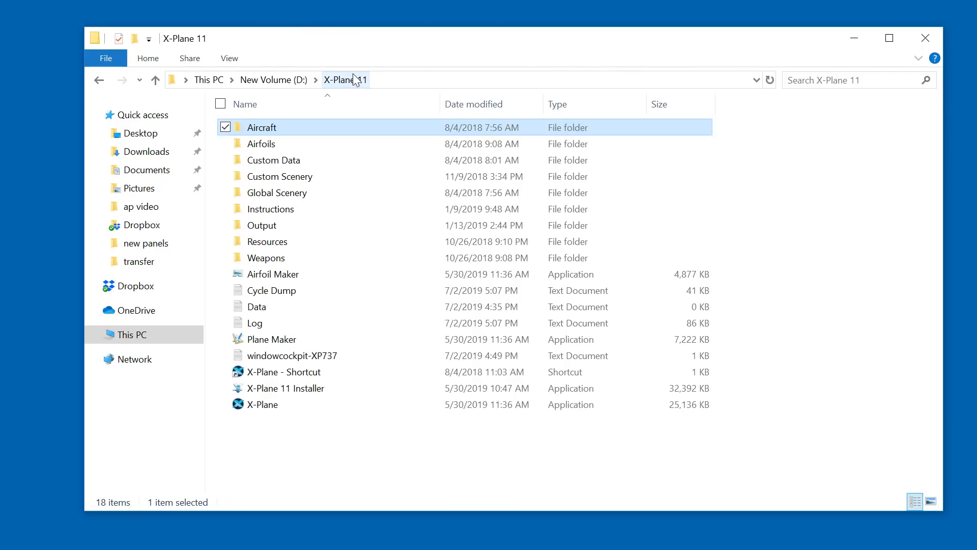
{"action": "left_click", "coordinate": [270, 239]}
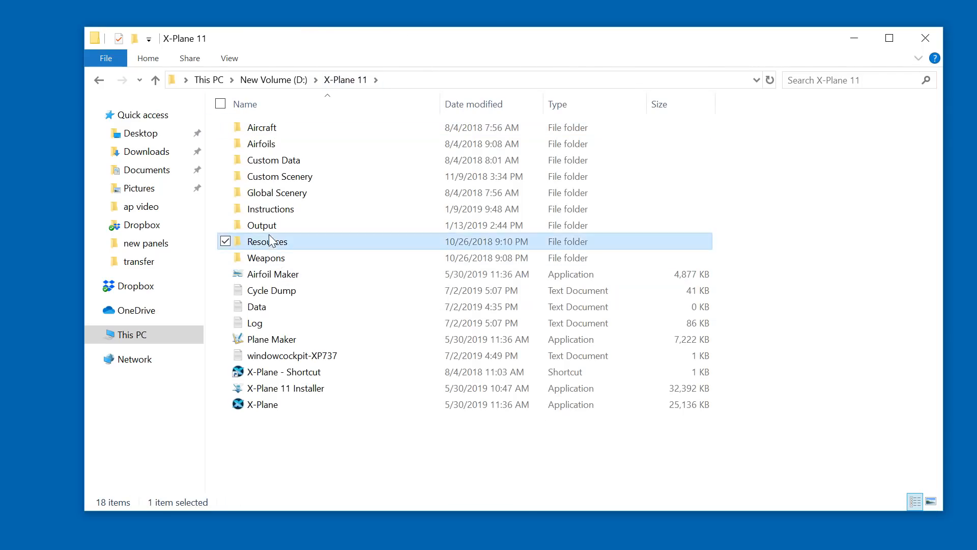
{"action": "double_click", "coordinate": [268, 242]}
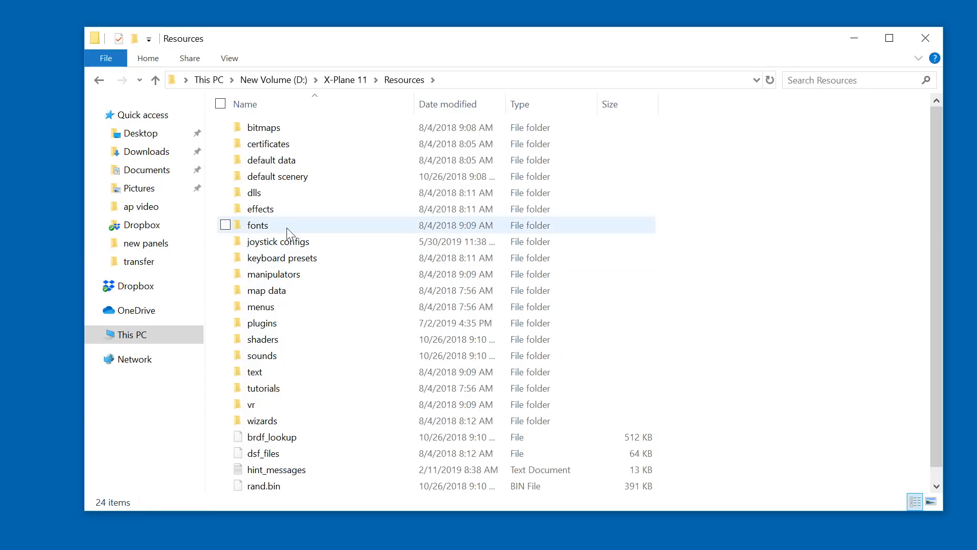
{"action": "double_click", "coordinate": [279, 325]}
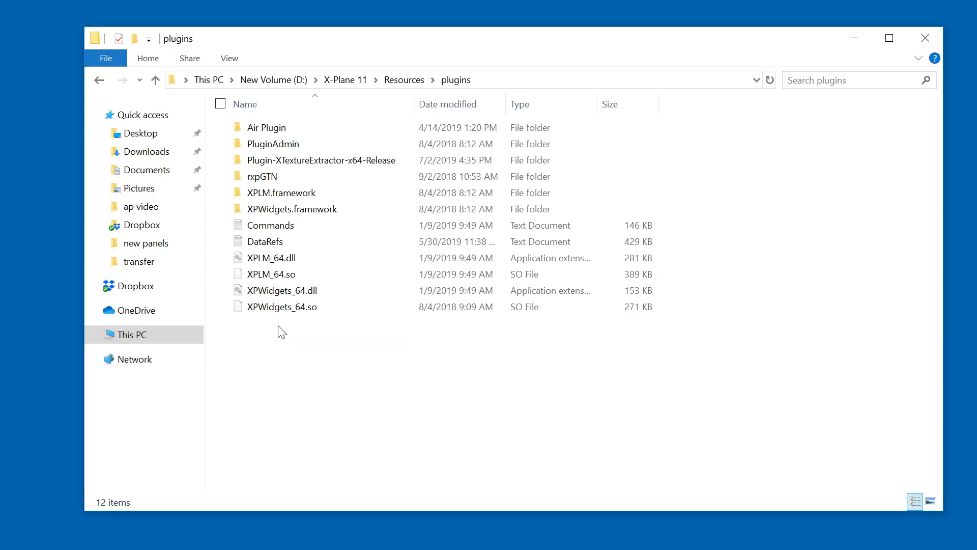
{"action": "left_click", "coordinate": [272, 158]}
{"action": "double_click", "coordinate": [270, 158]}
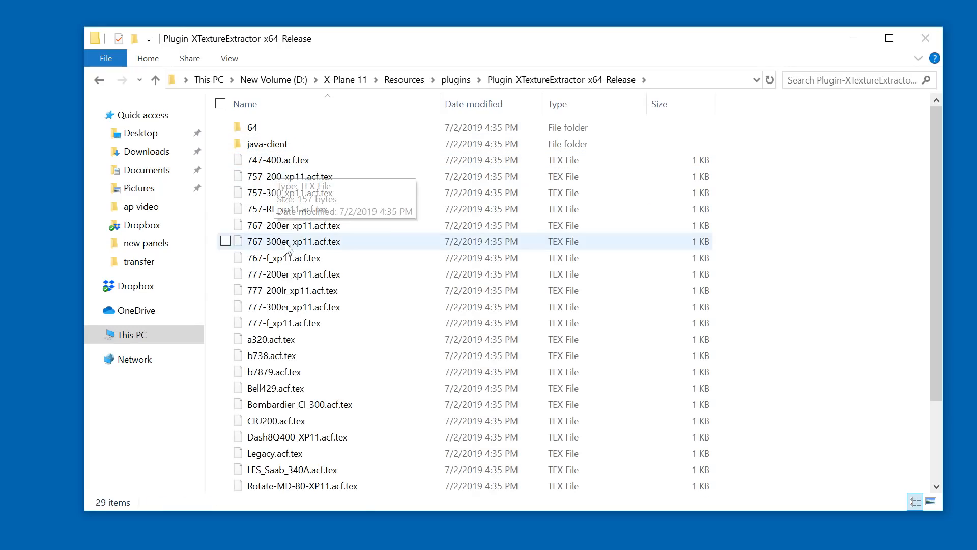
Duplicate the b738.acf.tex file within the plugin folder
{"action": "right_click", "coordinate": [264, 358]}
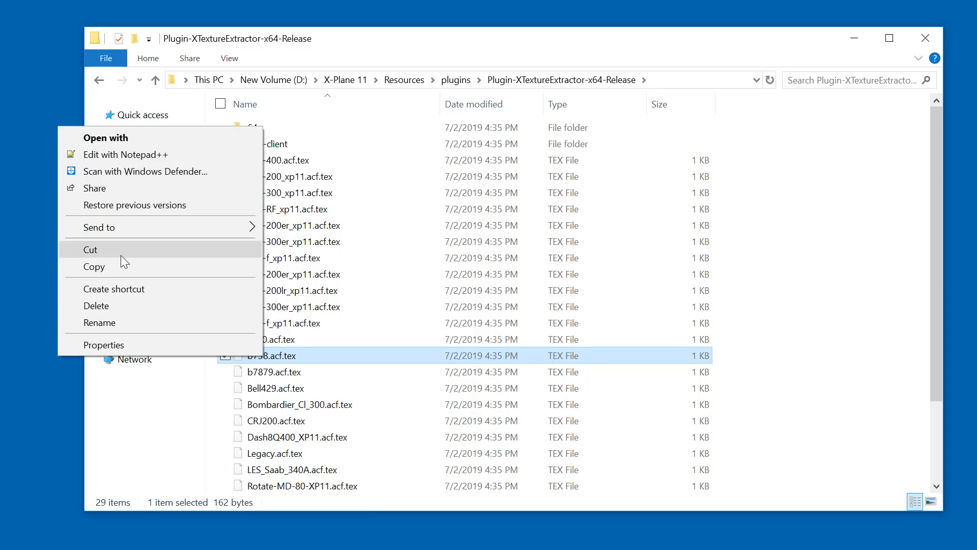
{"action": "left_click", "coordinate": [109, 264]}
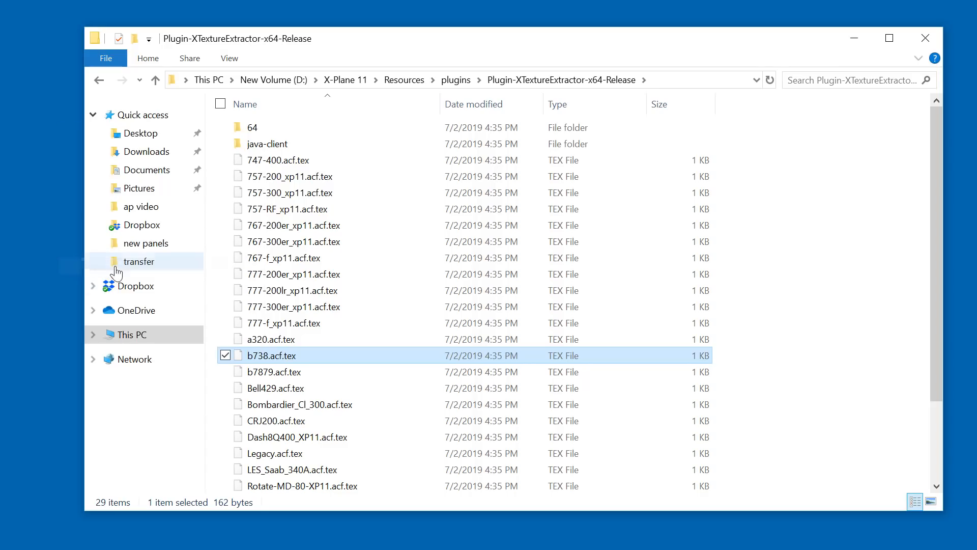
{"action": "right_click", "coordinate": [387, 342]}
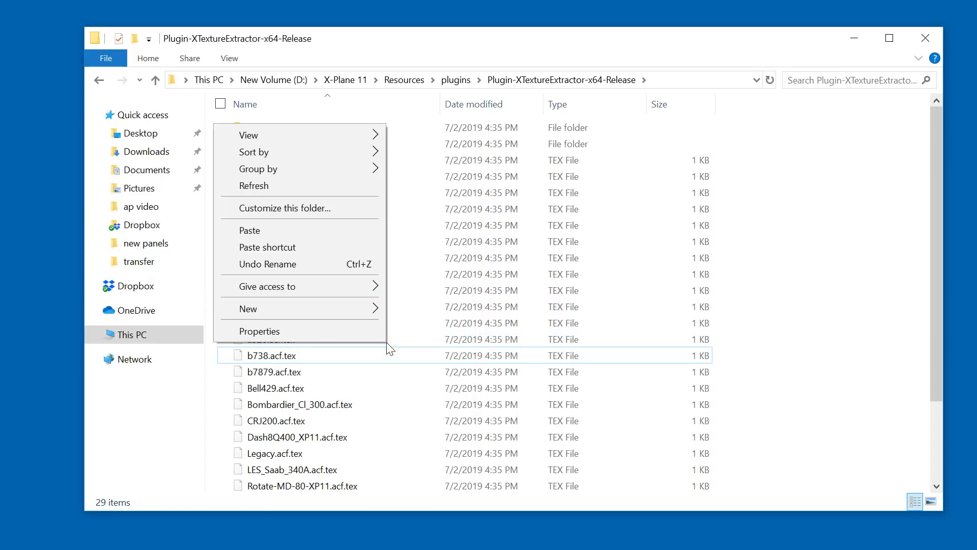
{"action": "left_click", "coordinate": [243, 231]}
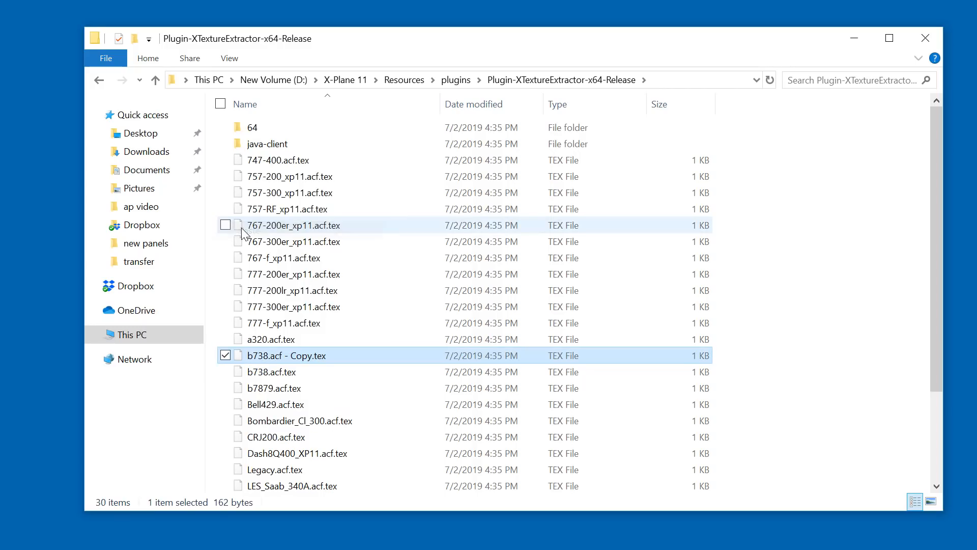
Rename the b738.acf.tex file to CirrusSF50.acf.tex
{"action": "left_click", "coordinate": [294, 363]}
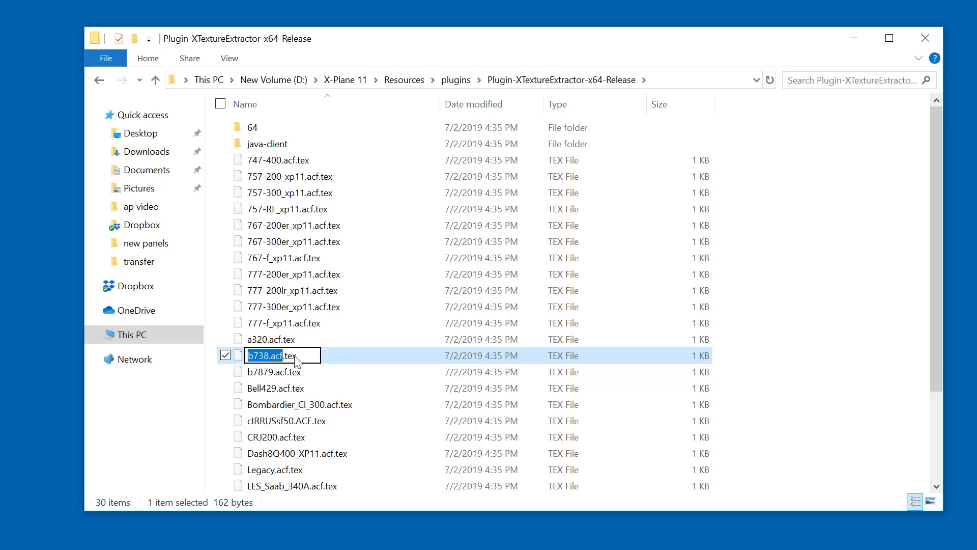
{"action": "type", "text": "C"}
{"action": "type", "text": "irru"}
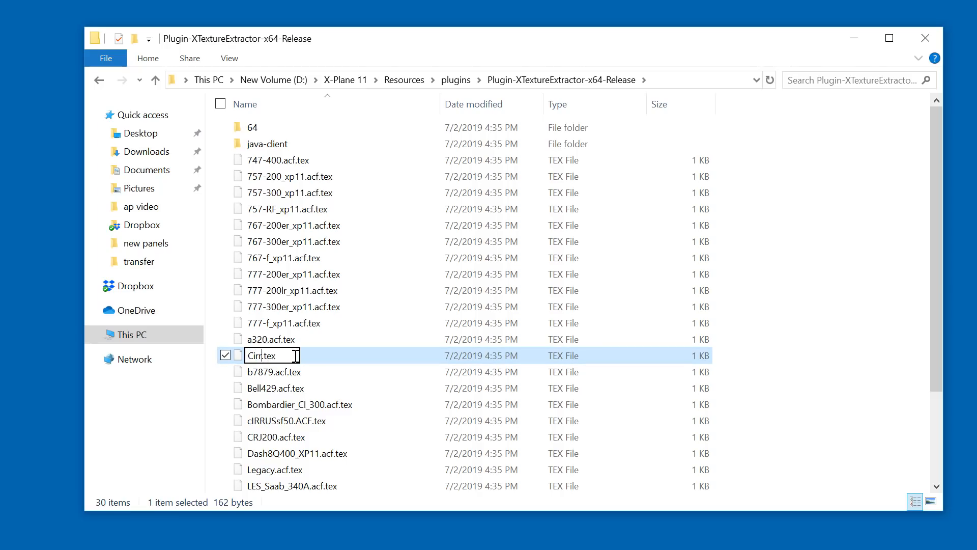
{"action": "type", "text": "s"}
{"action": "type", "text": "S"}
{"action": "type", "text": "F"}
{"action": "type", "text": "50"}
{"action": "type", "text": ".ac"}
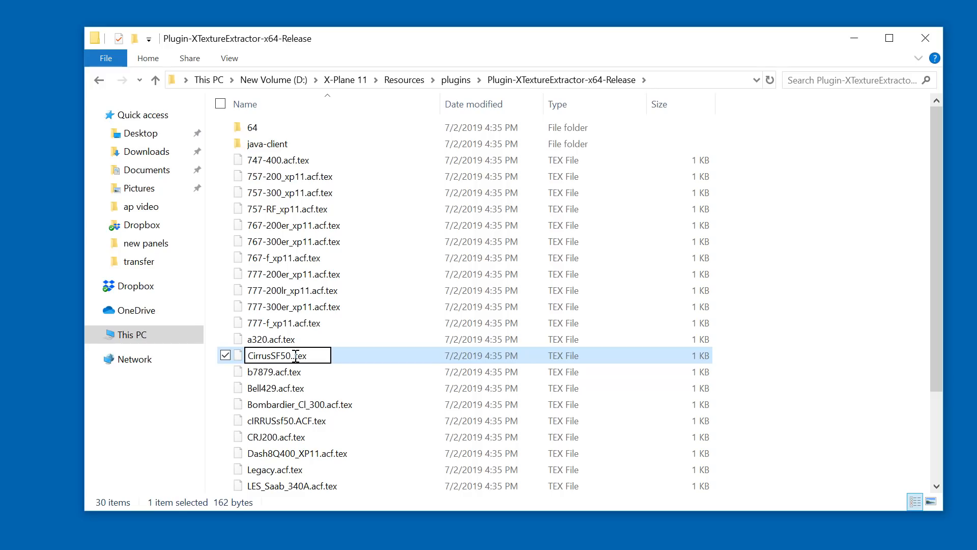
{"action": "type", "text": "f"}
{"action": "key", "text": "Return"}
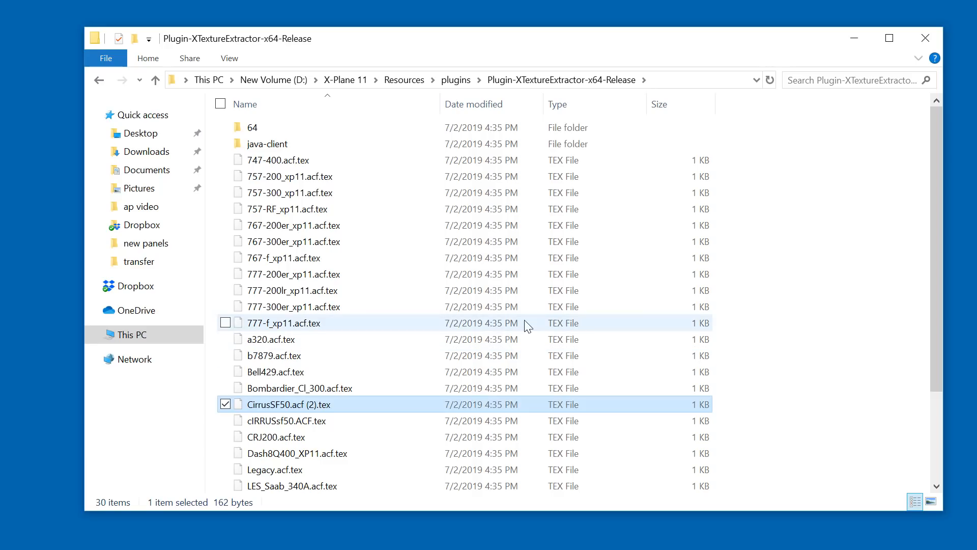
Open CirrusSF50.acf (2).tex in Notepad++ and replace the aircraft name XP737 on the first line with VisionJet
{"action": "right_click", "coordinate": [266, 405]}
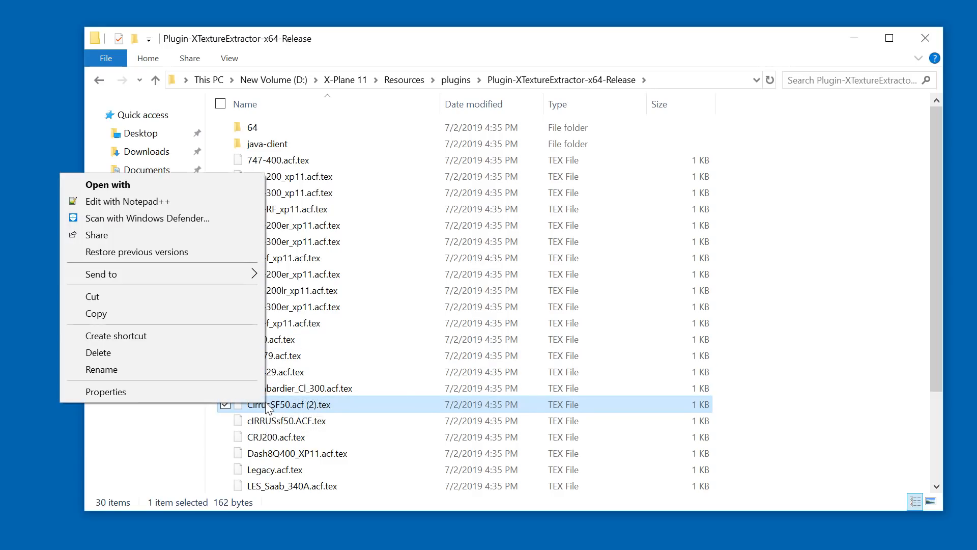
{"action": "left_click", "coordinate": [154, 200]}
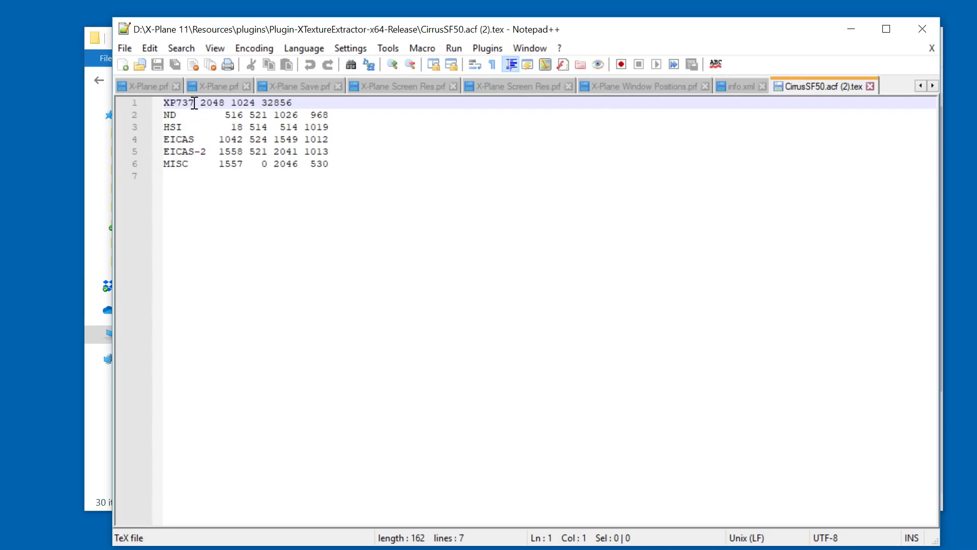
{"action": "left_click_drag", "start_coordinate": [193, 103], "coordinate": [136, 103]}
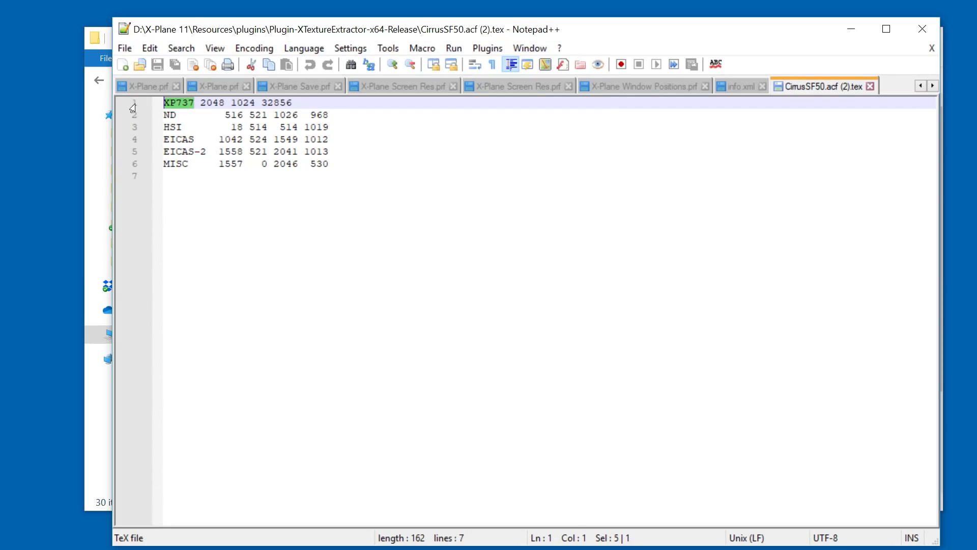
{"action": "type", "text": "Vision"}
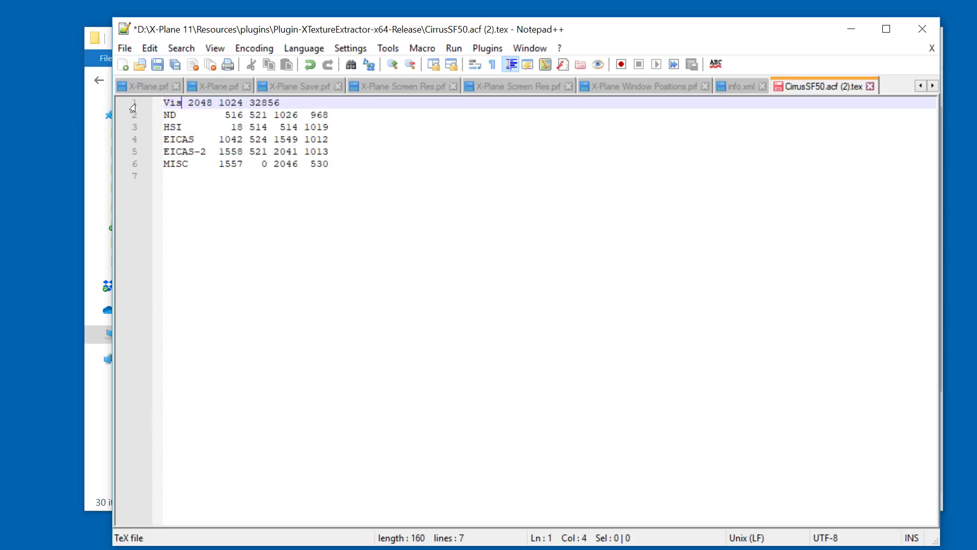
{"action": "type", "text": "Jet"}
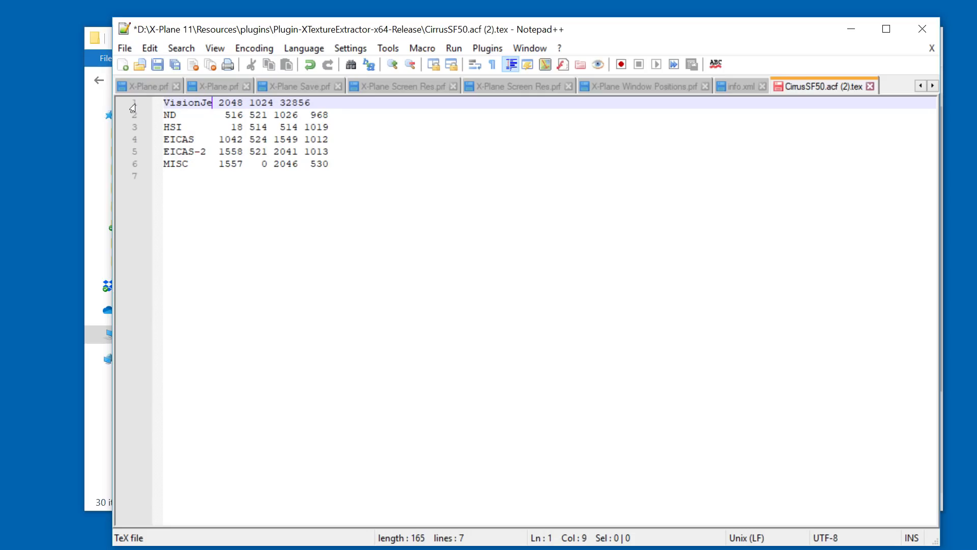
Set the texture width, the first number after the VisionJet name, to 1024
{"action": "left_click", "coordinate": [240, 103]}
{"action": "double_click", "coordinate": [239, 102]}
{"action": "type", "text": "1024"}
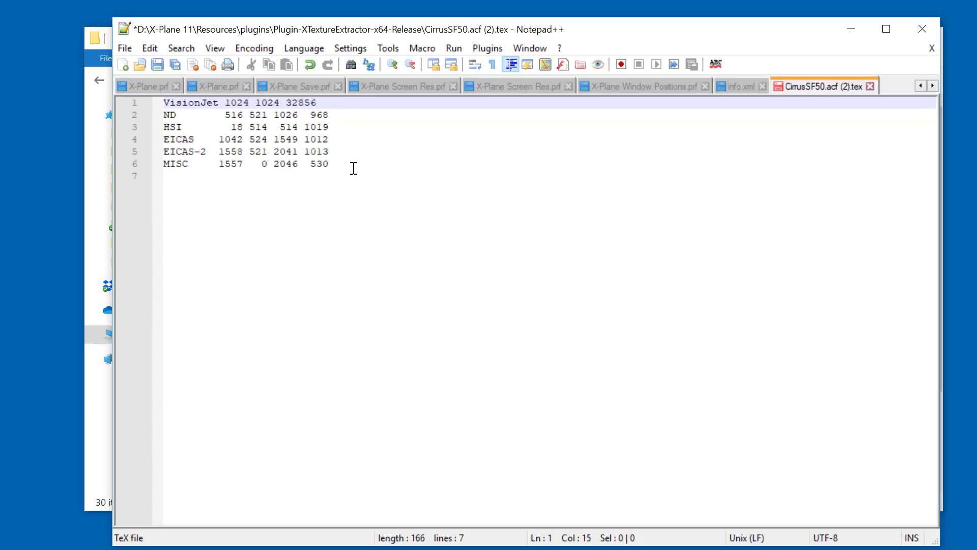
Replace the panel name ND on the second line with MFD1
{"action": "left_click", "coordinate": [336, 163]}
{"action": "left_click_drag", "start_coordinate": [336, 163], "coordinate": [147, 120]}
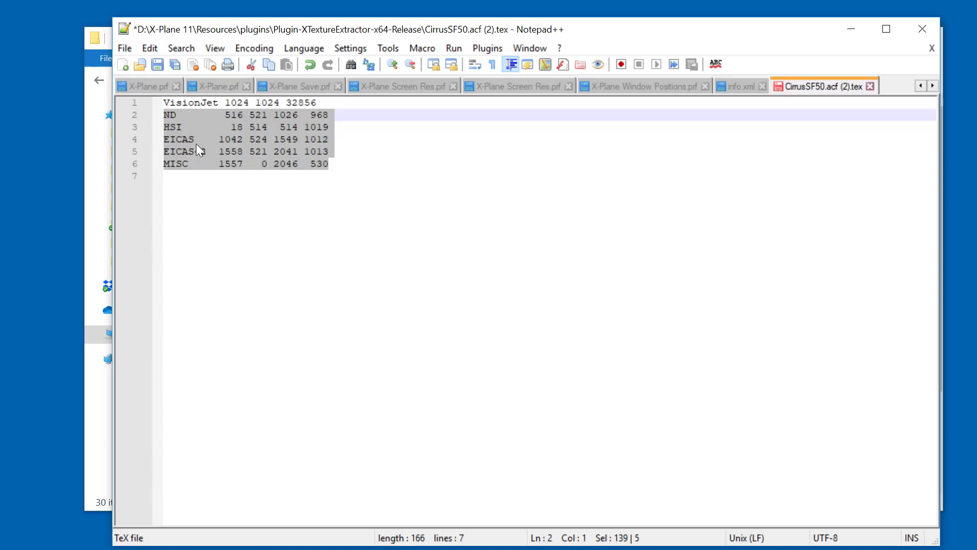
{"action": "left_click", "coordinate": [210, 177]}
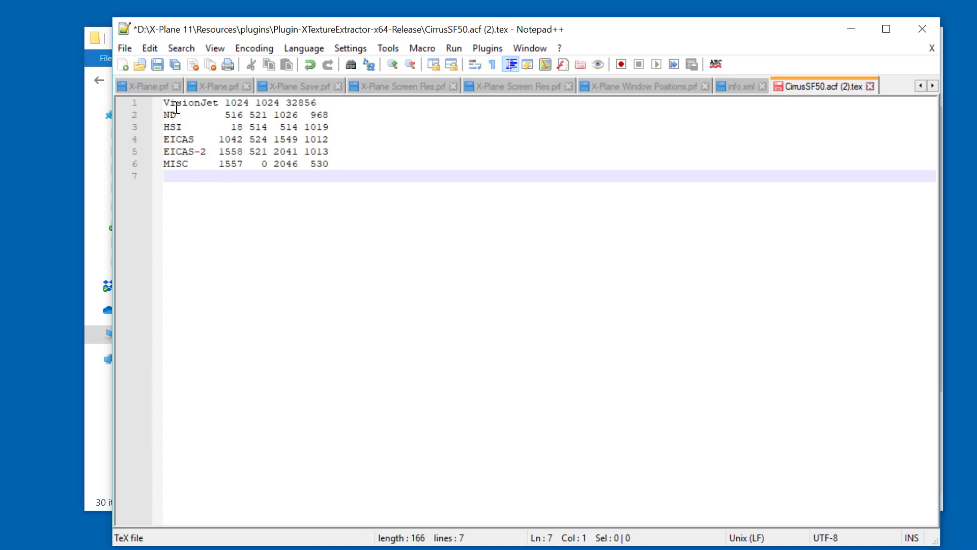
{"action": "left_click_drag", "start_coordinate": [177, 114], "coordinate": [157, 120]}
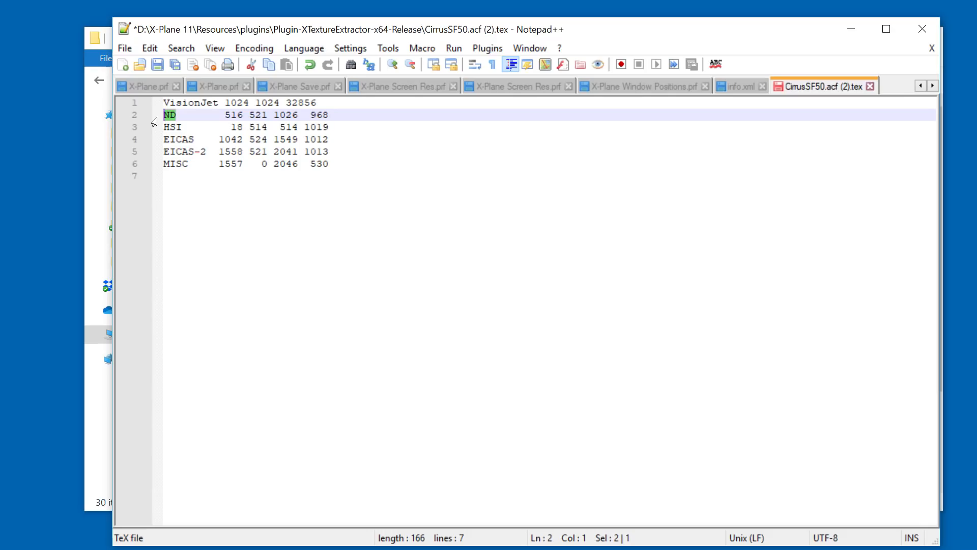
{"action": "type", "text": "MFD1"}
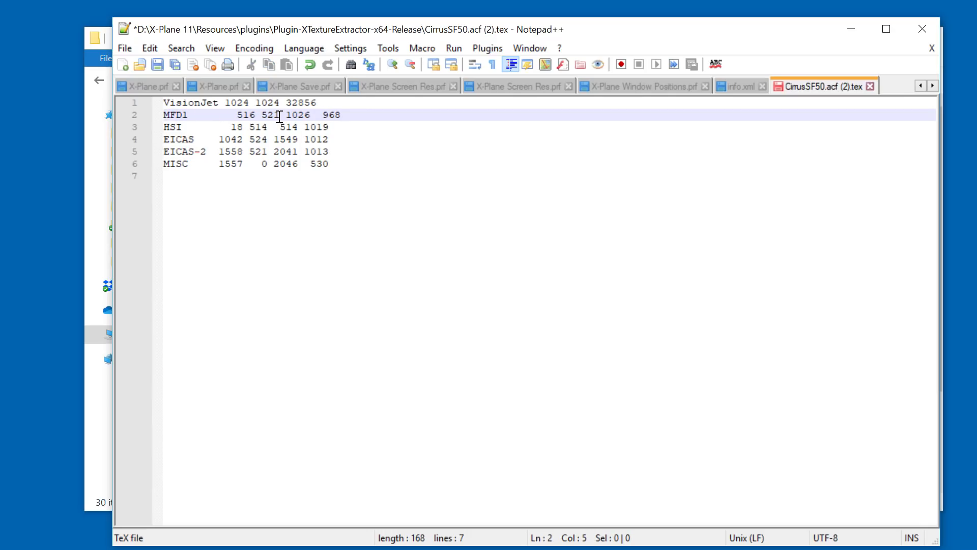
Set the four coordinates on the MFD1 line to 0, 0, 500 and 500
{"action": "left_click_drag", "start_coordinate": [260, 113], "coordinate": [239, 121]}
{"action": "type", "text": "300"}
{"action": "left_click_drag", "start_coordinate": [256, 117], "coordinate": [220, 119]}
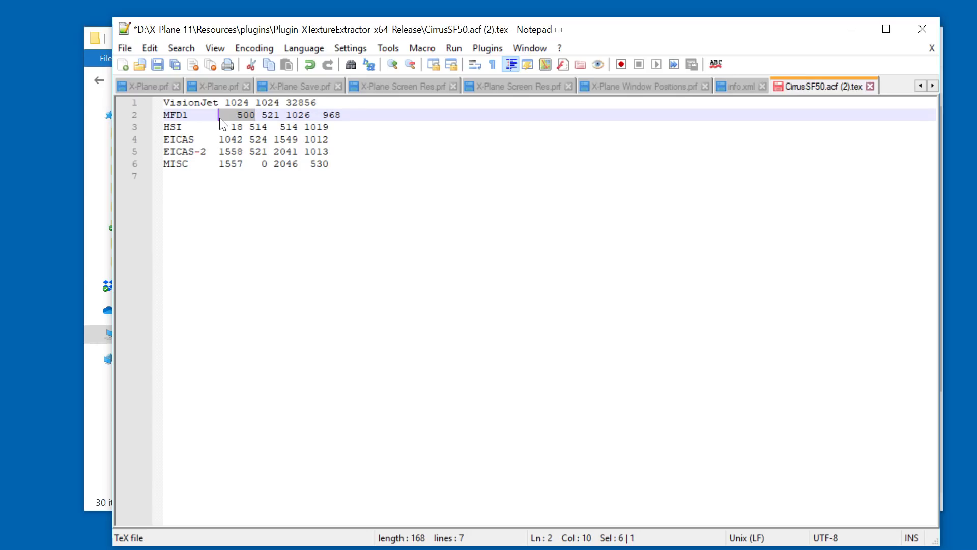
{"action": "type", "text": "0"}
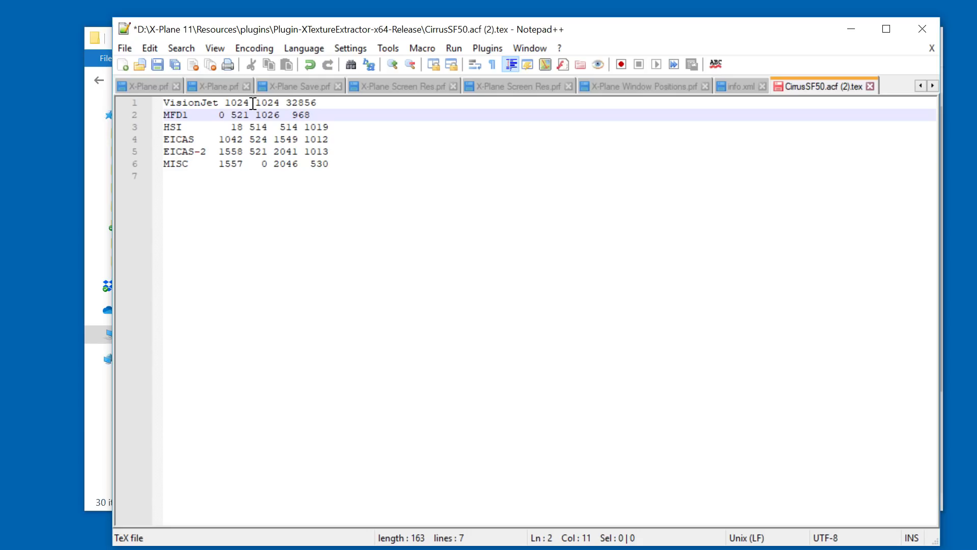
{"action": "double_click", "coordinate": [241, 117]}
{"action": "type", "text": "0"}
{"action": "double_click", "coordinate": [246, 114]}
{"action": "type", "text": "500"}
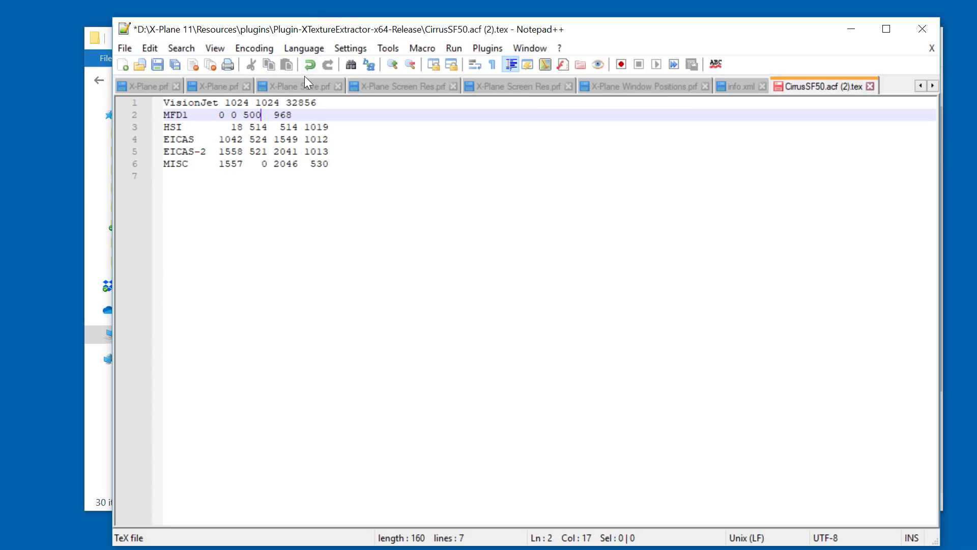
{"action": "double_click", "coordinate": [290, 114]}
{"action": "type", "text": "500"}
Delete the HSI, EICAS, EICAS-2 and MISC lines below the MFD1 entry
{"action": "left_click_drag", "start_coordinate": [334, 168], "coordinate": [136, 131]}
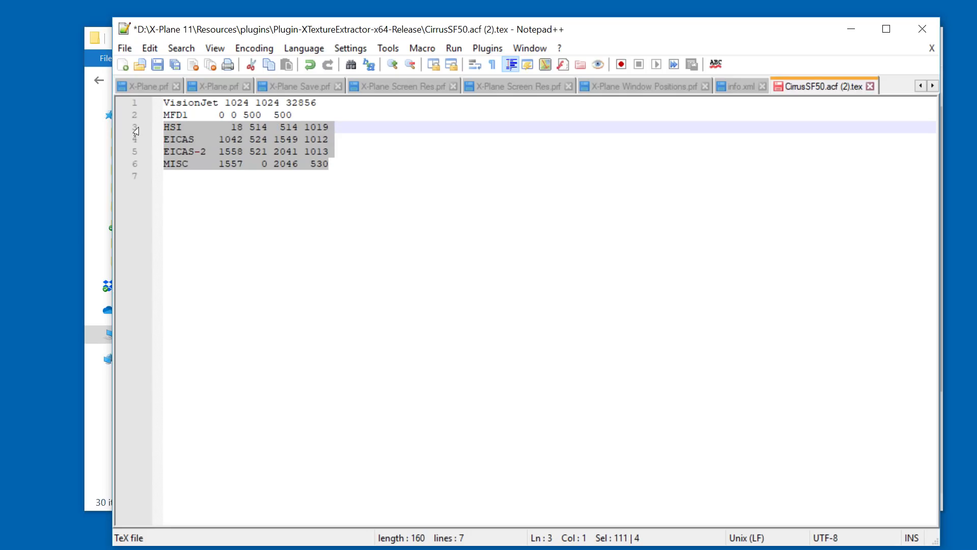
{"action": "key", "text": "Delete"}
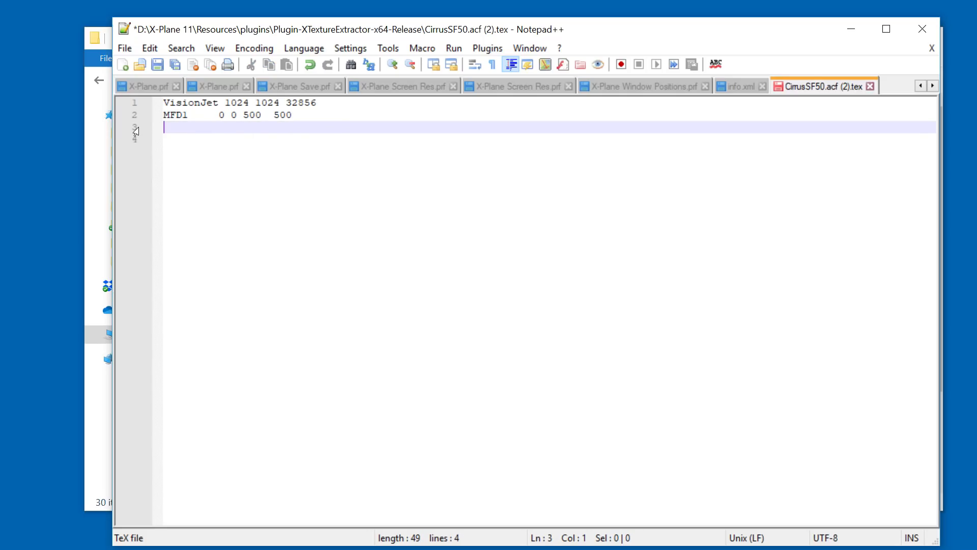
{"action": "key", "text": "BackSpace"}
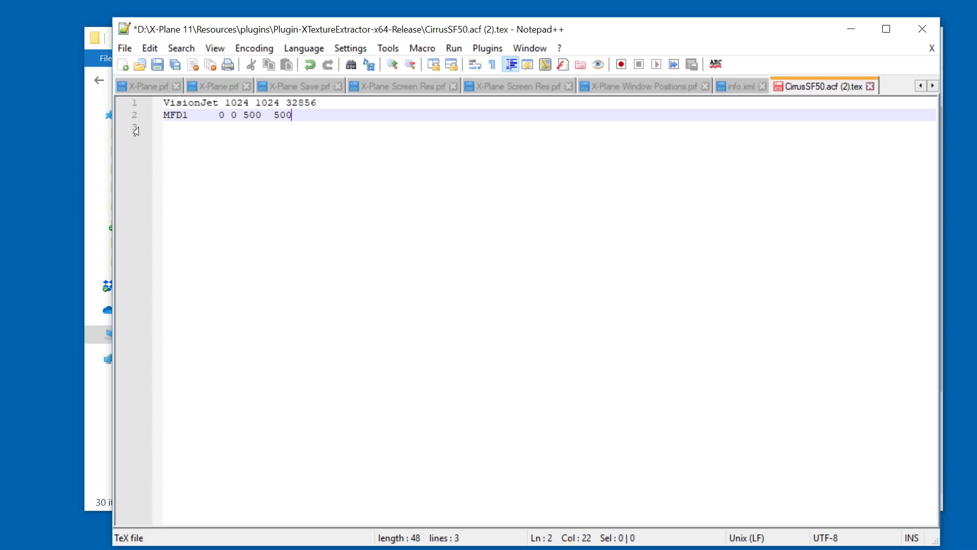
Change the panel name MFD1 to MFD_1, then save the file and close the editor
{"action": "left_click", "coordinate": [185, 116]}
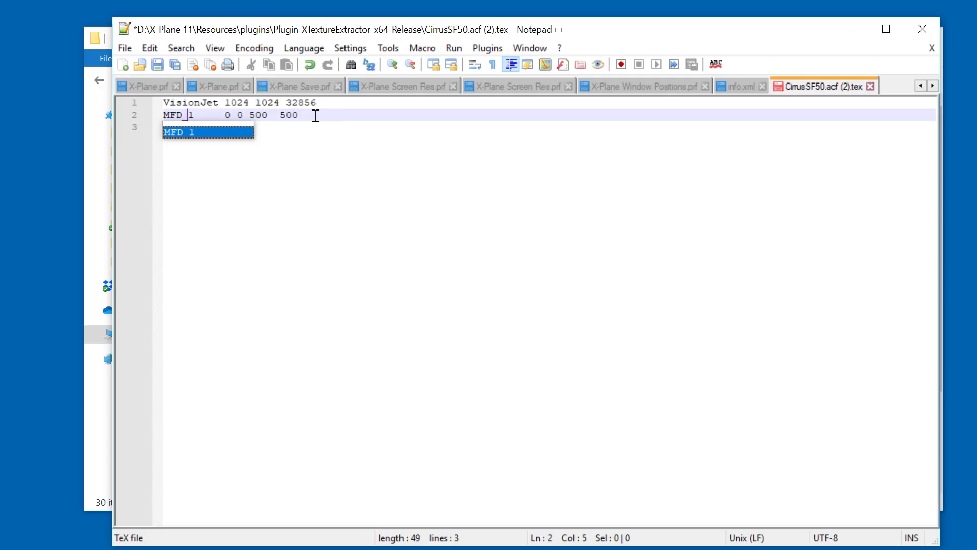
{"action": "left_click", "coordinate": [158, 64]}
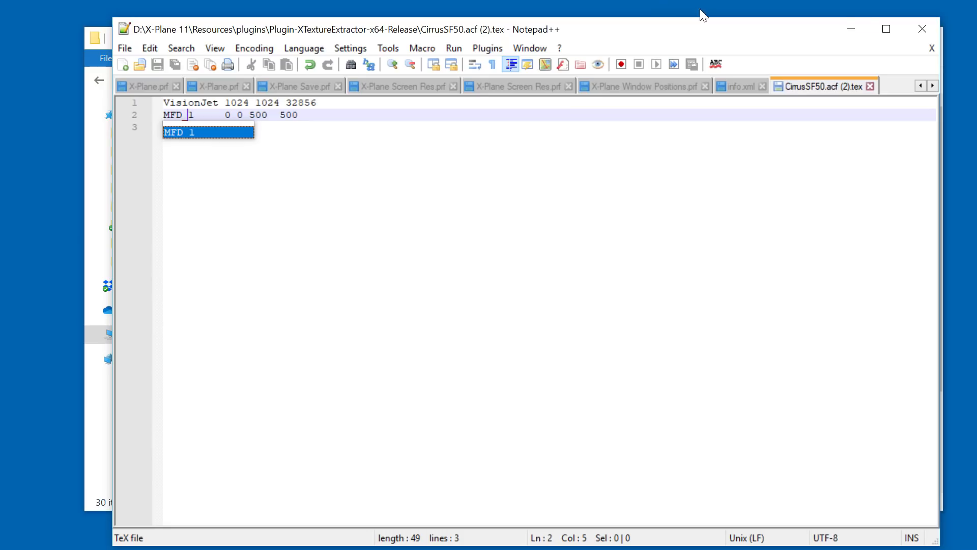
{"action": "left_click", "coordinate": [919, 29]}
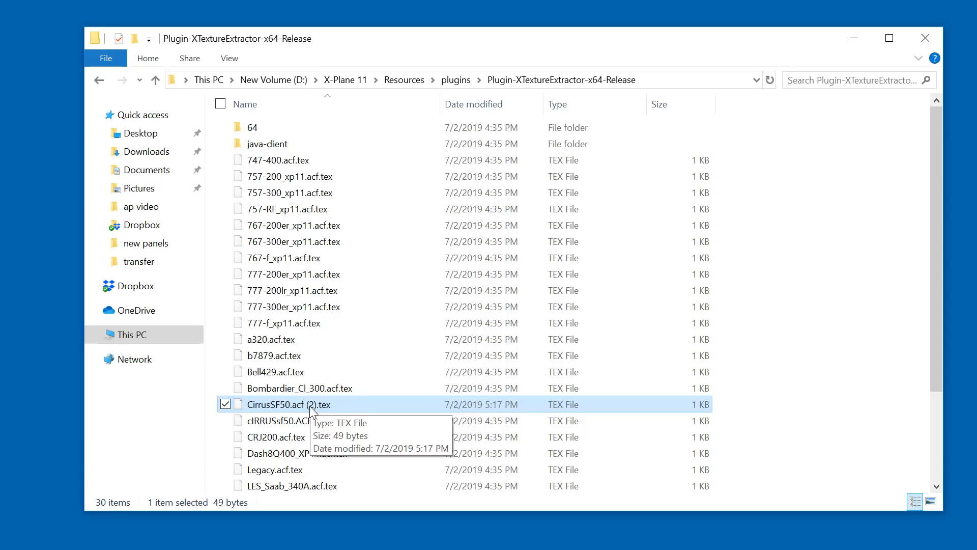
Delete the old cIRRUSsf50.ACF.tex file and rename CirrusSF50.acf (2).tex as CirrusSF50.acf.tex
{"action": "right_click", "coordinate": [299, 421]}
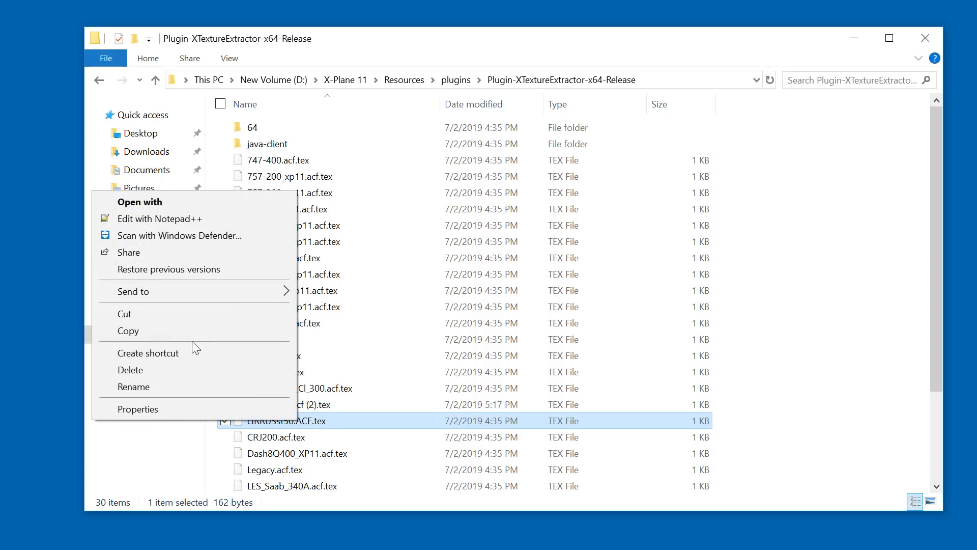
{"action": "left_click", "coordinate": [158, 370]}
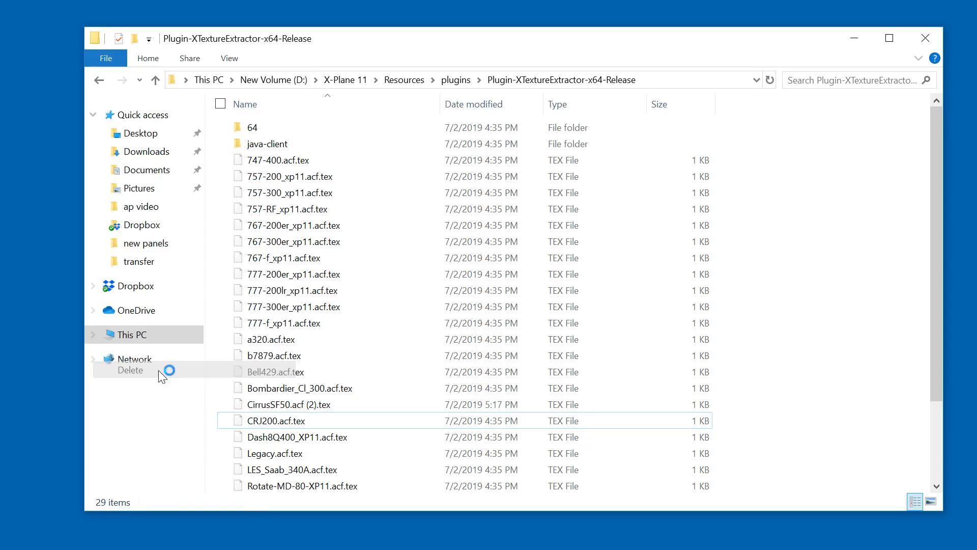
{"action": "mouse_move", "coordinate": [316, 410]}
{"action": "left_click", "coordinate": [316, 409]}
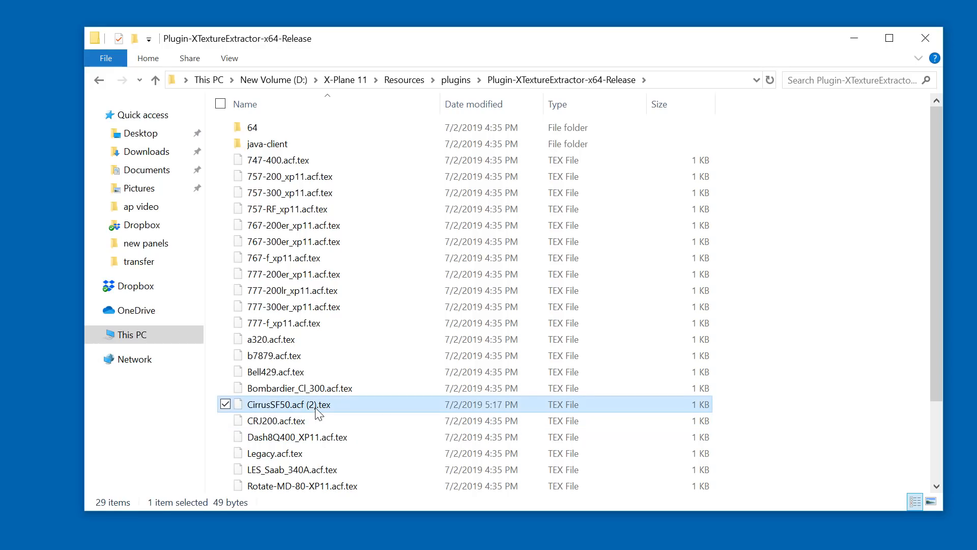
{"action": "left_click", "coordinate": [315, 408]}
{"action": "left_click", "coordinate": [316, 405]}
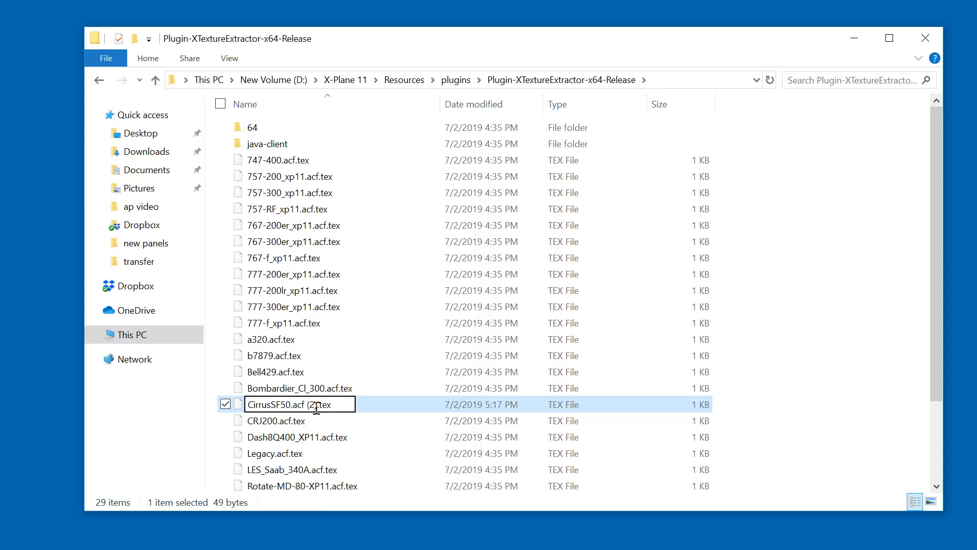
{"action": "key", "text": "BackSpace"}
{"action": "key", "text": "BackSpace"}
{"action": "key", "text": "BackSpace"}
{"action": "key", "text": "BackSpace"}
{"action": "key", "text": "Delete"}
{"action": "type", "text": "f"}
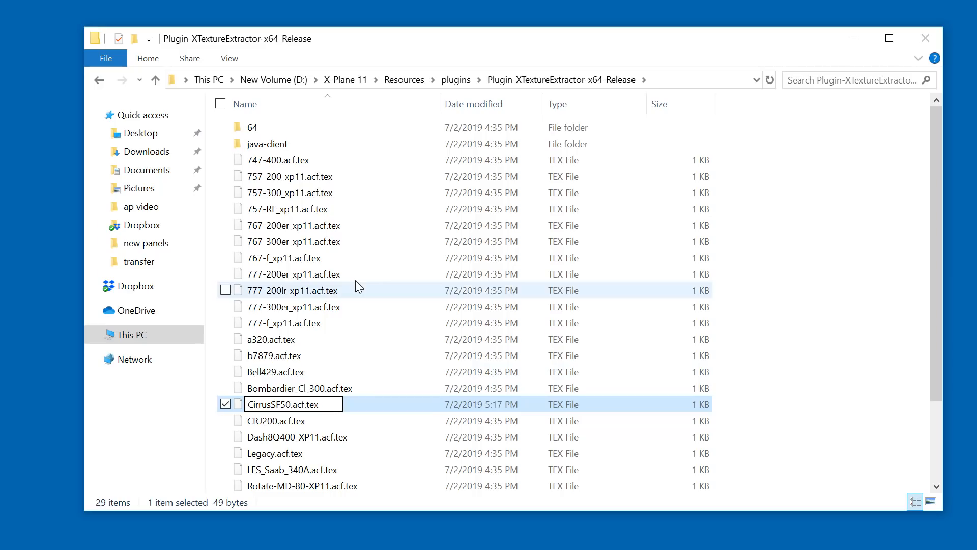
Check the aircraft file's name in X-Plane 11's Aircraft, Laminar Research, Cirrus SF-50 folder, and close the folder window
{"action": "left_click", "coordinate": [346, 80]}
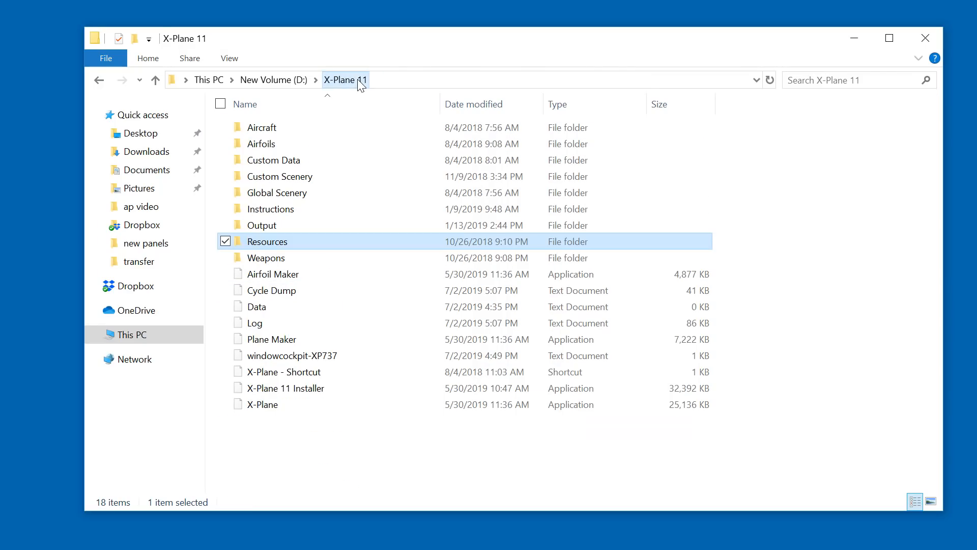
{"action": "double_click", "coordinate": [260, 129]}
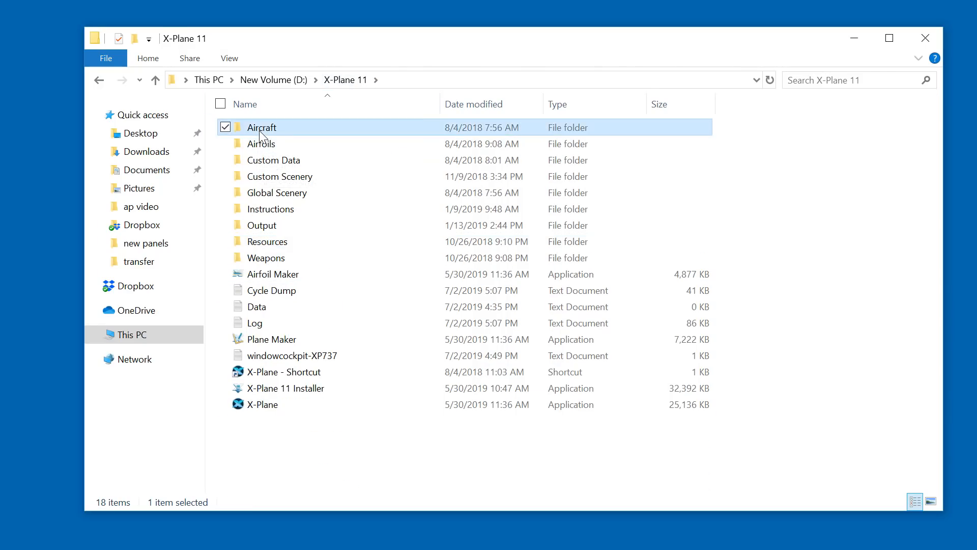
{"action": "double_click", "coordinate": [267, 144]}
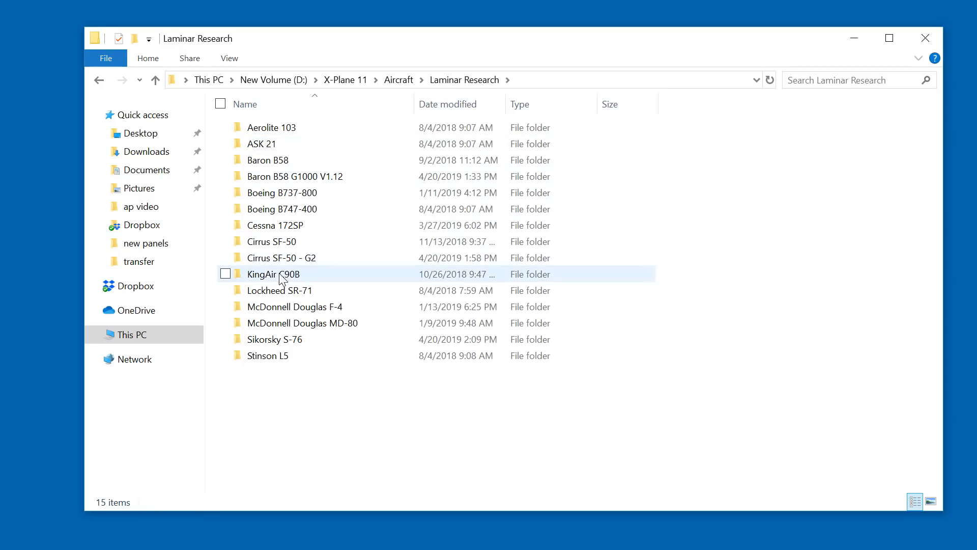
{"action": "double_click", "coordinate": [272, 241]}
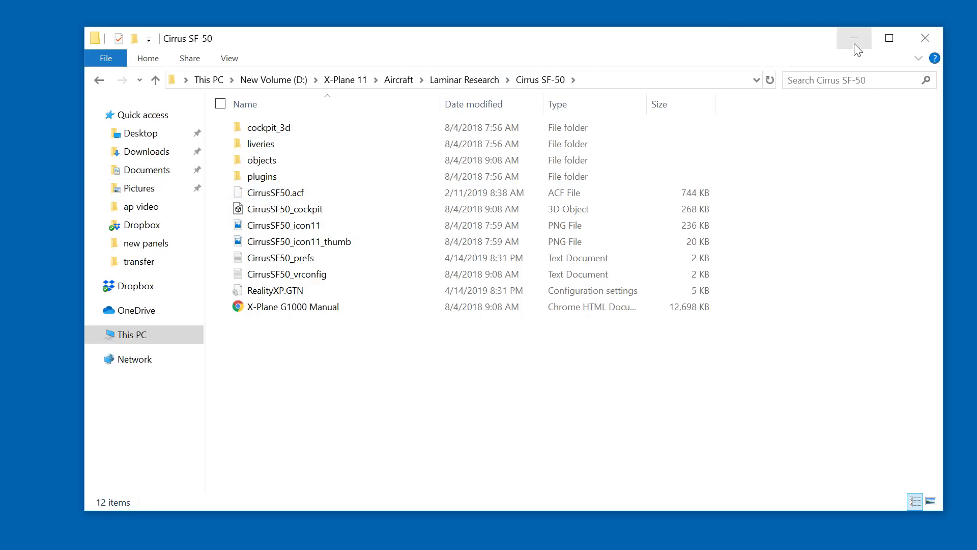
{"action": "left_click", "coordinate": [917, 38]}
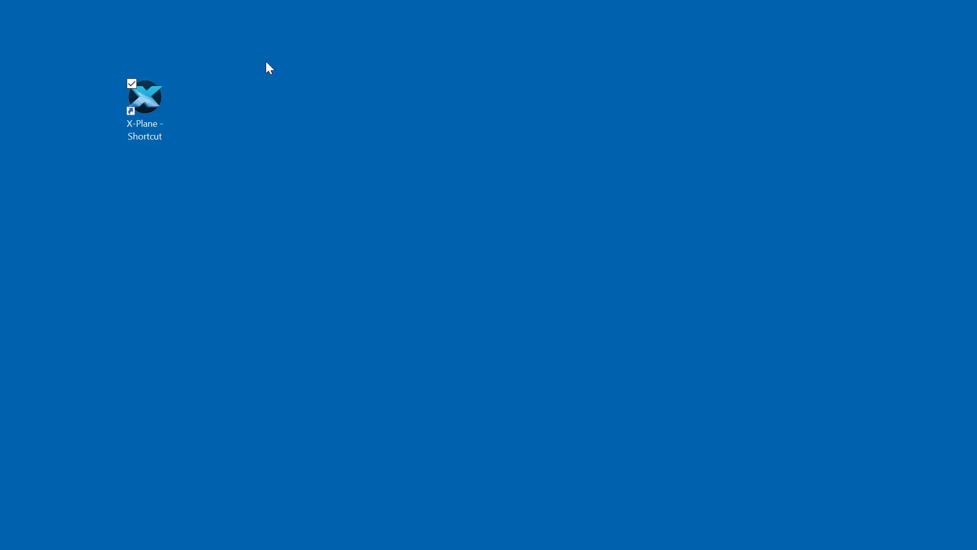
Launch X-Plane, reposition and enlarge the XTextureExtractor MFD_1 window, and bring the cockpit displays into view
{"action": "double_click", "coordinate": [144, 97]}
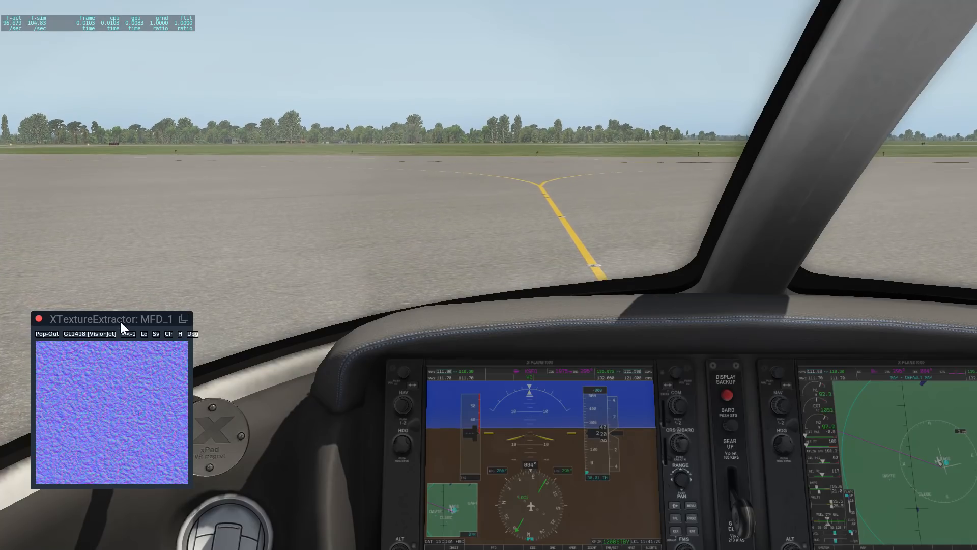
{"action": "left_click_drag", "start_coordinate": [120, 318], "coordinate": [232, 180]}
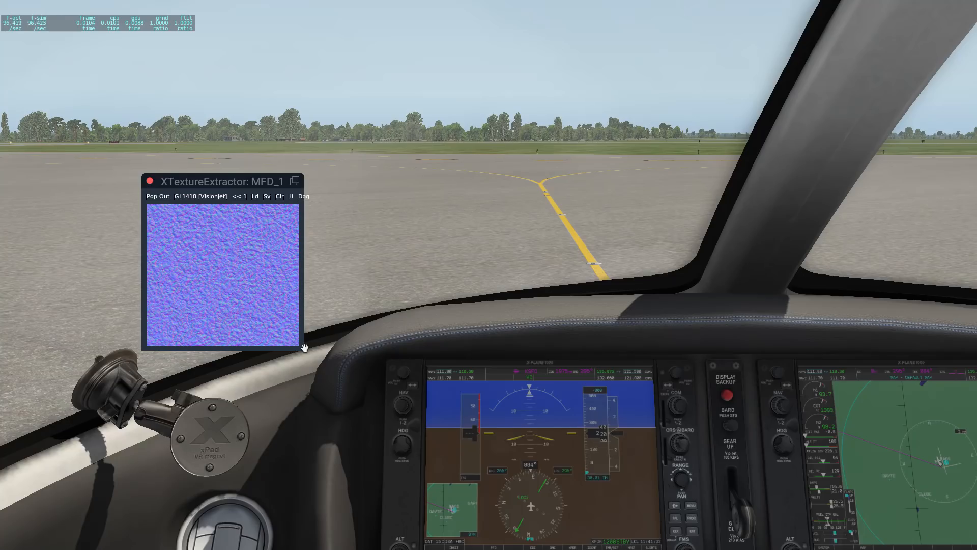
{"action": "left_click_drag", "start_coordinate": [305, 347], "coordinate": [371, 412]}
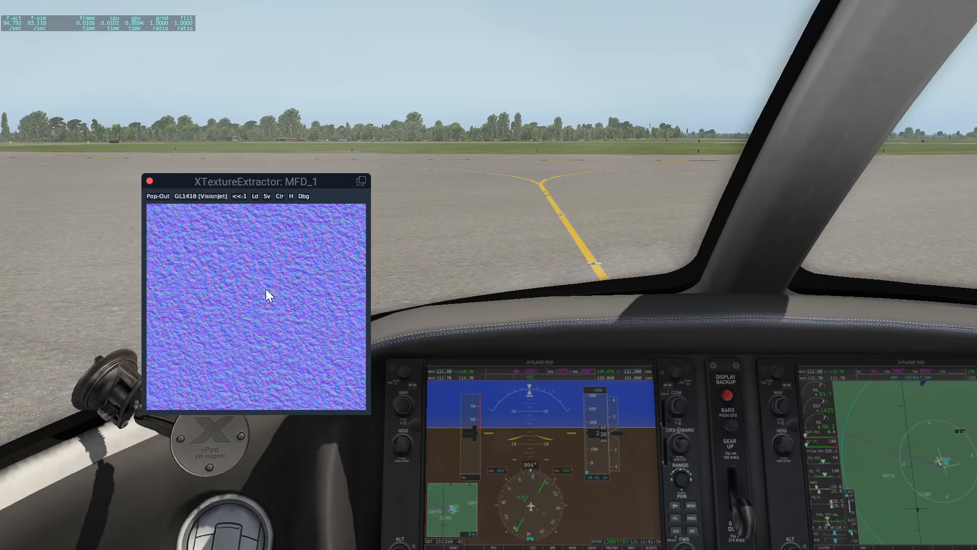
{"action": "left_click_drag", "start_coordinate": [510, 349], "coordinate": [519, 393]}
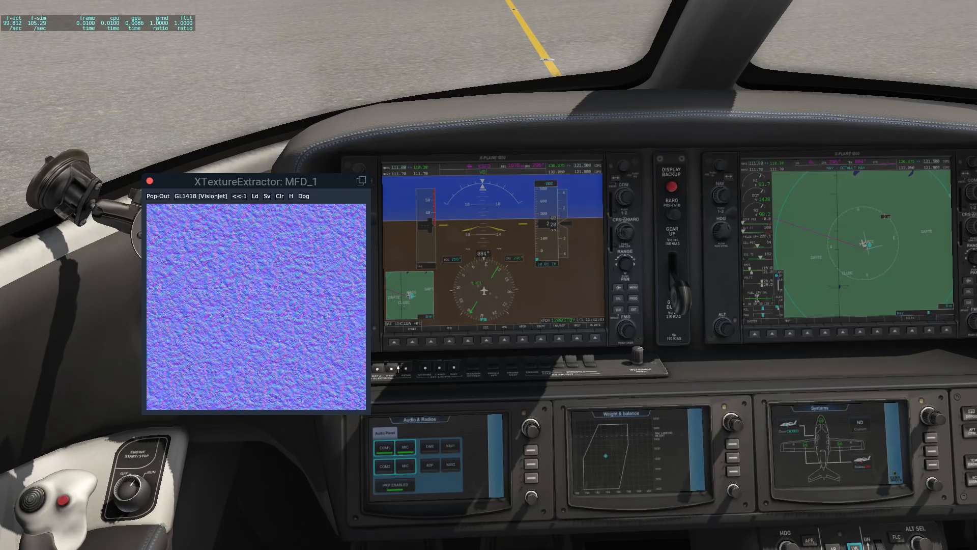
Step back through the available textures in the XTextureExtractor MFD_1 window until the texture with the Audio & Radios display is shown
{"action": "left_click", "coordinate": [239, 197]}
{"action": "left_click", "coordinate": [239, 197]}
{"action": "left_click", "coordinate": [239, 196]}
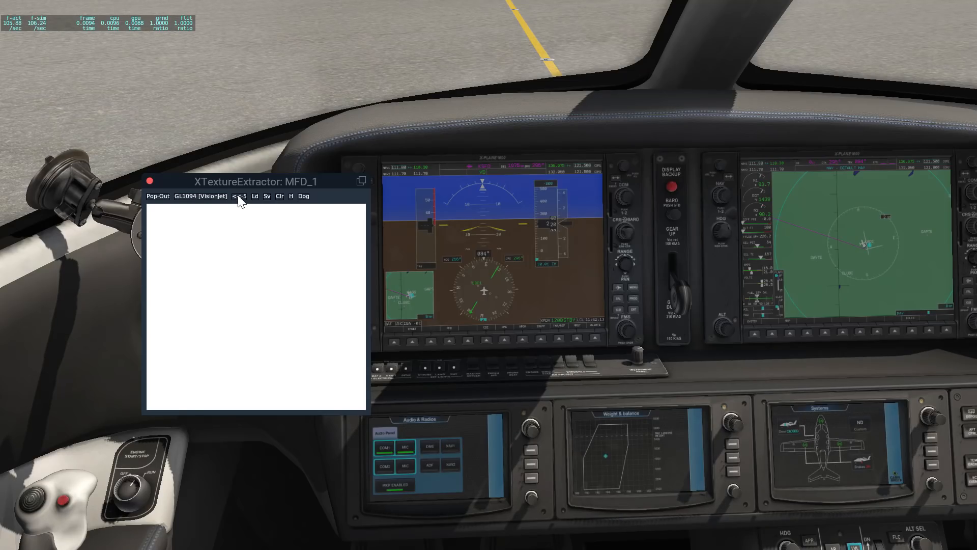
{"action": "left_click", "coordinate": [238, 197]}
{"action": "left_click", "coordinate": [239, 197]}
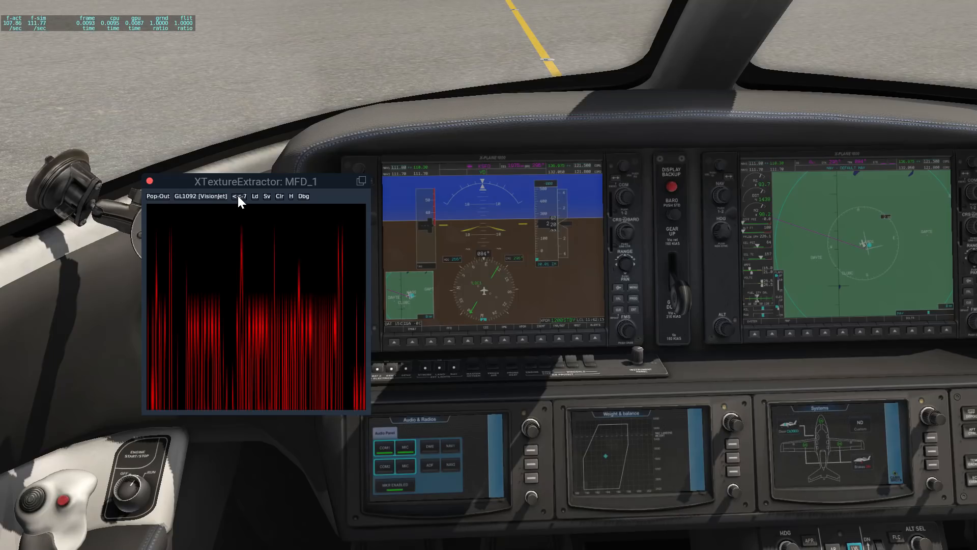
{"action": "left_click", "coordinate": [239, 197]}
{"action": "left_click", "coordinate": [239, 196]}
{"action": "left_click", "coordinate": [238, 197]}
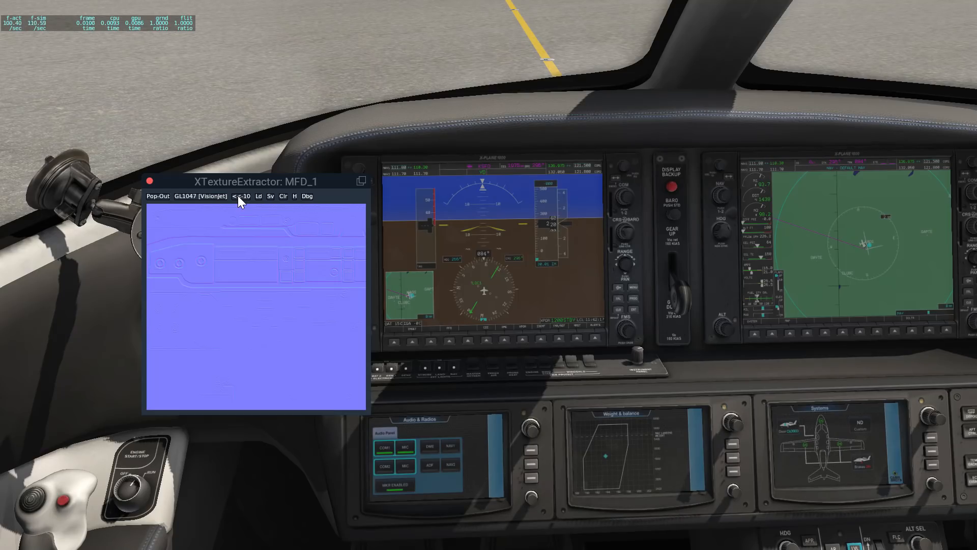
{"action": "left_click", "coordinate": [239, 196]}
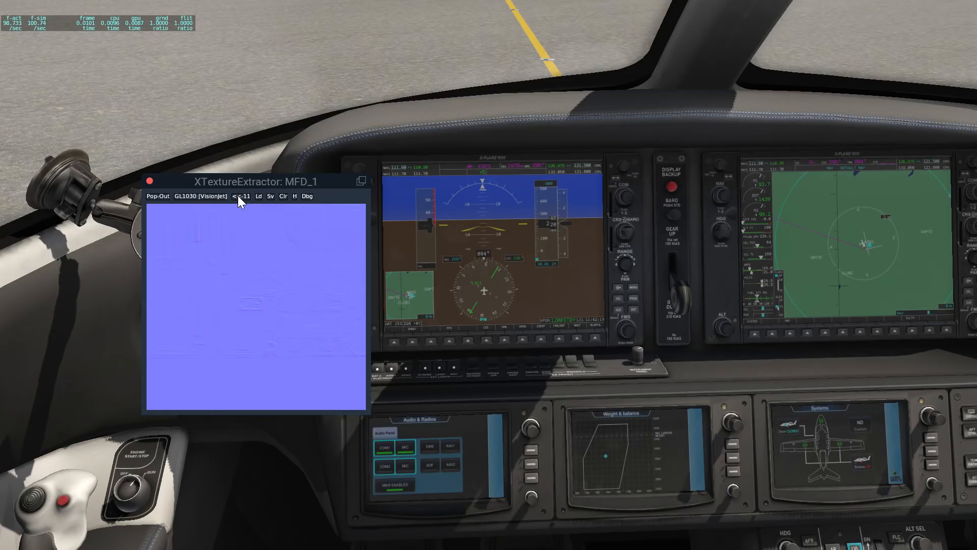
{"action": "left_click", "coordinate": [238, 197]}
{"action": "left_click", "coordinate": [238, 196]}
{"action": "left_click", "coordinate": [239, 196]}
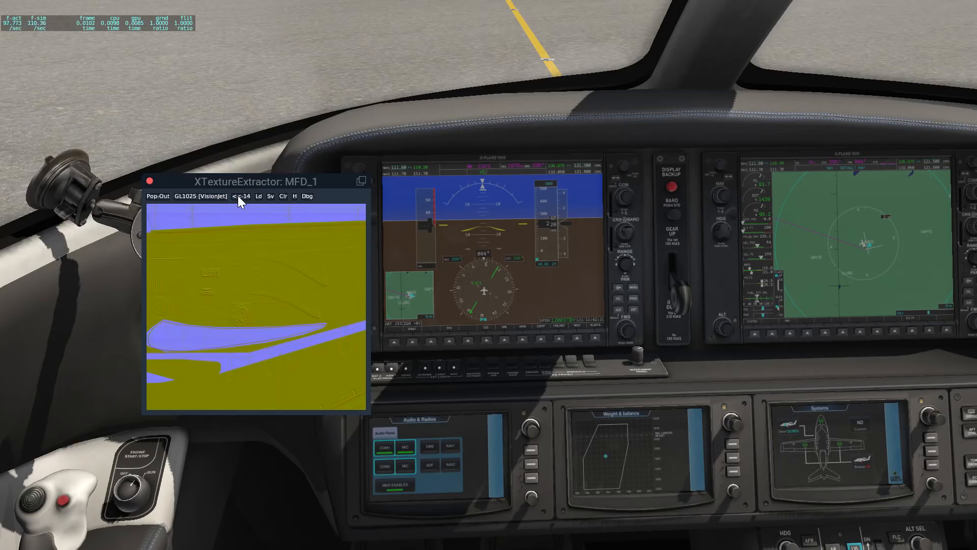
{"action": "left_click", "coordinate": [239, 197]}
{"action": "left_click", "coordinate": [239, 197]}
{"action": "left_click", "coordinate": [239, 197]}
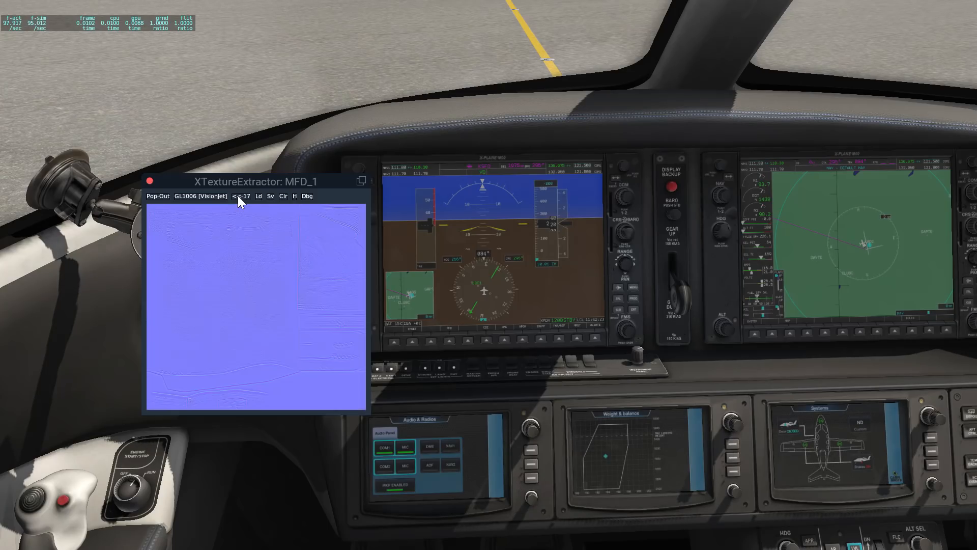
{"action": "left_click", "coordinate": [239, 197]}
{"action": "left_click", "coordinate": [239, 197]}
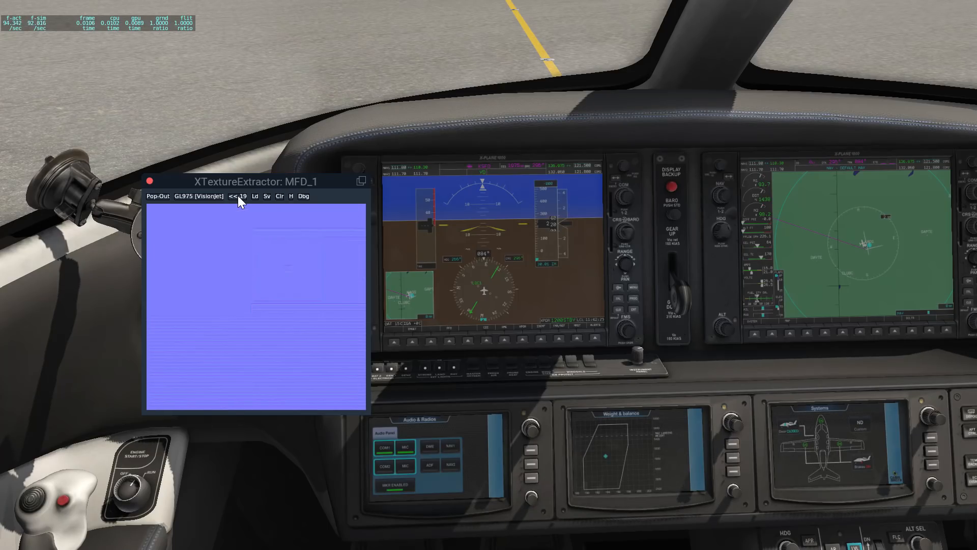
{"action": "left_click", "coordinate": [238, 197]}
{"action": "left_click", "coordinate": [239, 197]}
{"action": "left_click", "coordinate": [238, 197]}
{"action": "left_click", "coordinate": [239, 197]}
{"action": "left_click", "coordinate": [238, 197]}
{"action": "left_click", "coordinate": [238, 197]}
{"action": "left_click", "coordinate": [238, 197]}
{"action": "left_click", "coordinate": [239, 197]}
{"action": "left_click", "coordinate": [238, 197]}
{"action": "left_click", "coordinate": [238, 197]}
{"action": "left_click", "coordinate": [239, 197]}
{"action": "left_click", "coordinate": [238, 197]}
{"action": "left_click", "coordinate": [238, 197]}
{"action": "left_click", "coordinate": [238, 197]}
{"action": "left_click", "coordinate": [238, 197]}
{"action": "left_click", "coordinate": [239, 197]}
{"action": "left_click", "coordinate": [239, 197]}
{"action": "left_click", "coordinate": [238, 197]}
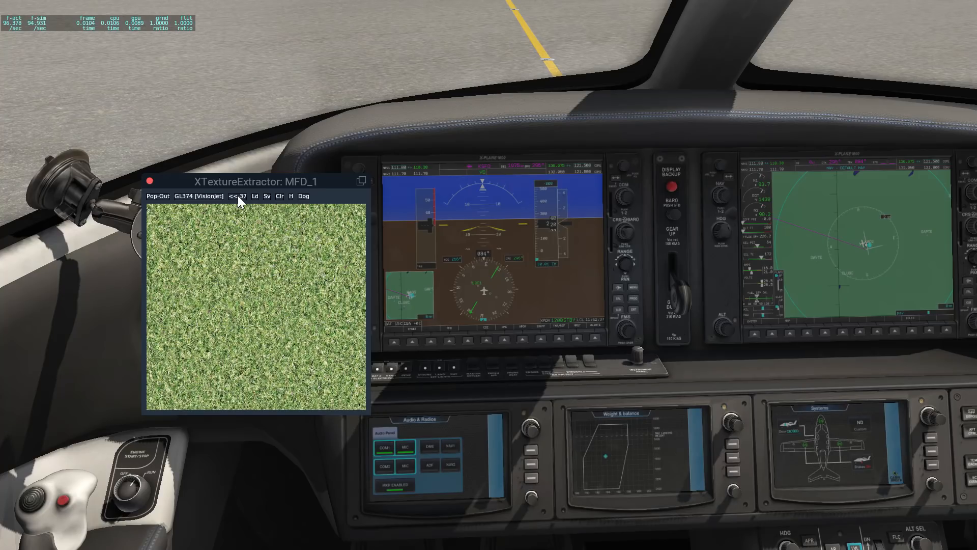
{"action": "left_click", "coordinate": [239, 196]}
{"action": "left_click", "coordinate": [239, 196]}
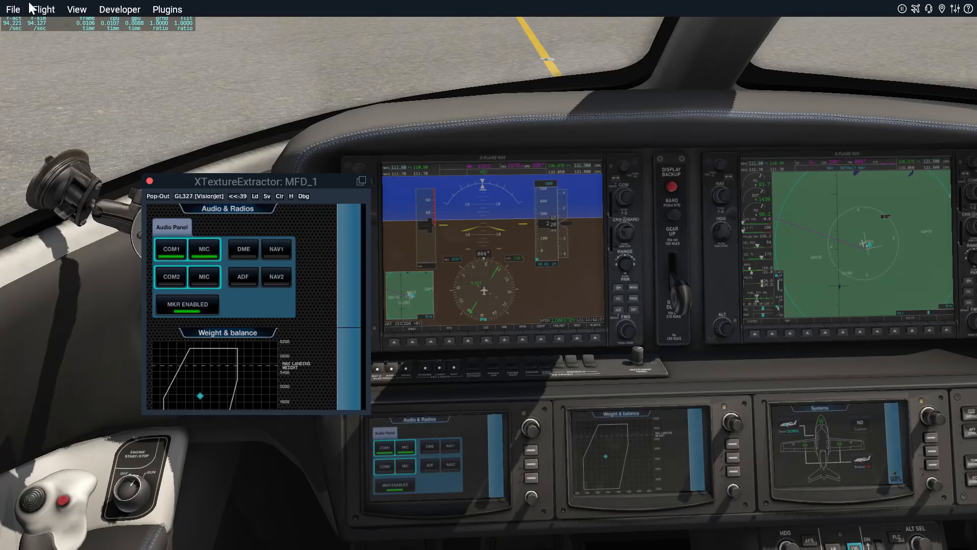
Quit X-Plane and open the X-Plane 11 folder that its desktop shortcut points to
{"action": "left_click", "coordinate": [17, 12]}
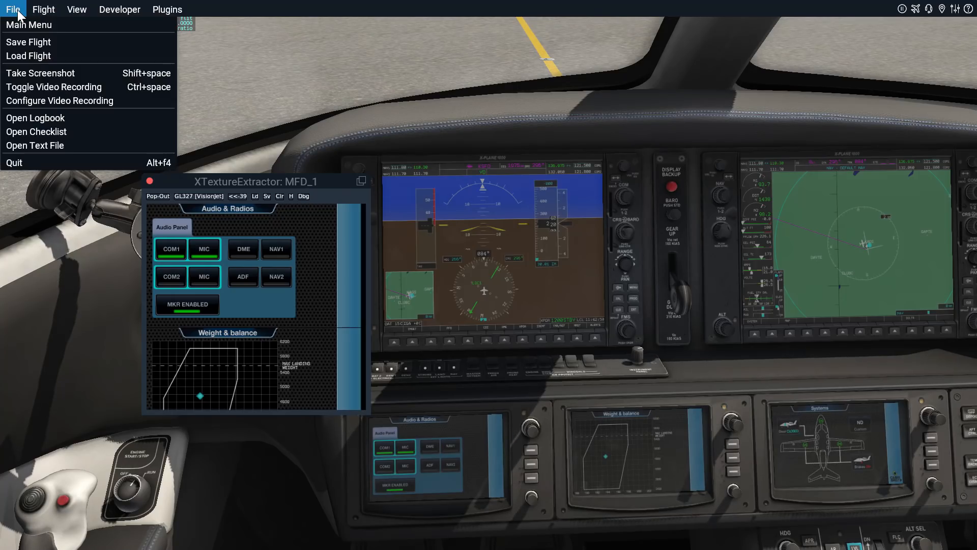
{"action": "left_click", "coordinate": [44, 164]}
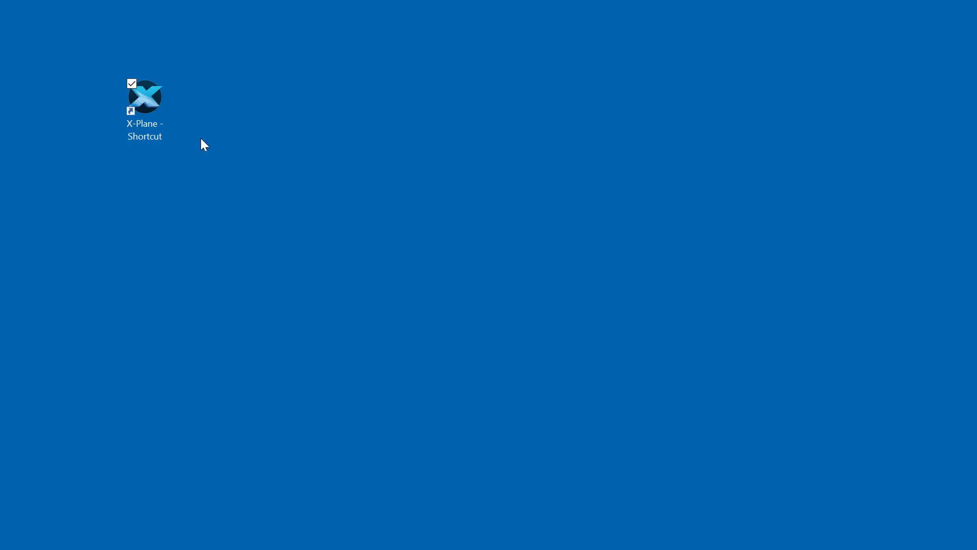
{"action": "right_click", "coordinate": [154, 98]}
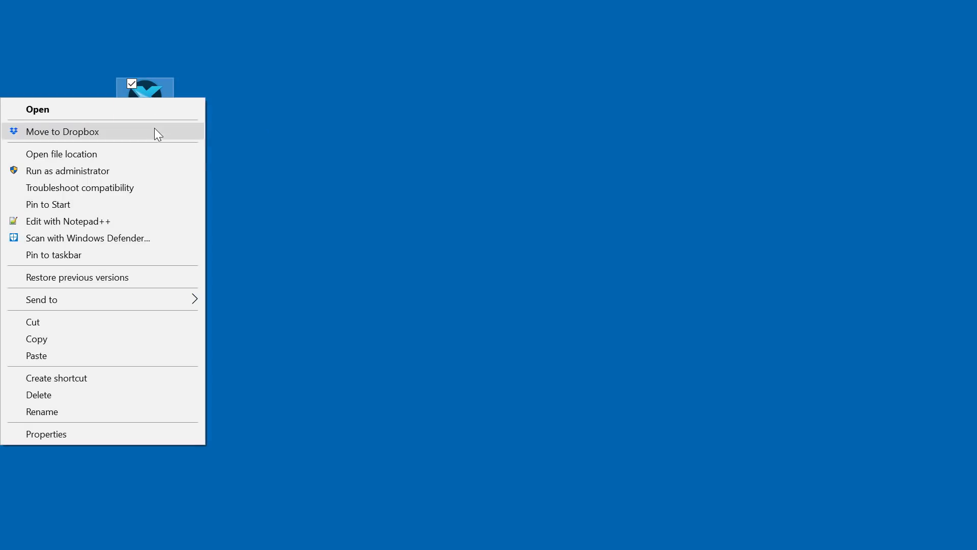
{"action": "left_click", "coordinate": [128, 154]}
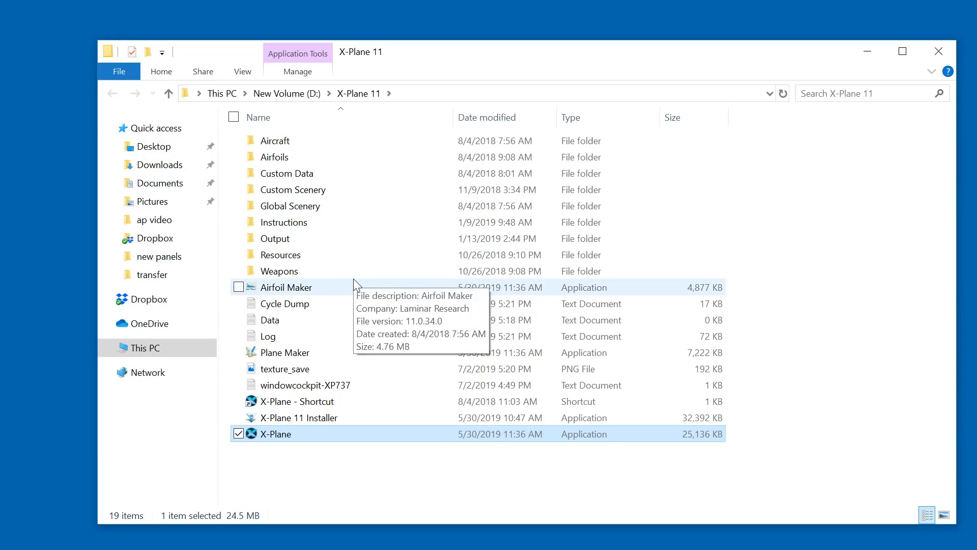
Open the saved texture image texture_save.png in paint.net
{"action": "right_click", "coordinate": [253, 374]}
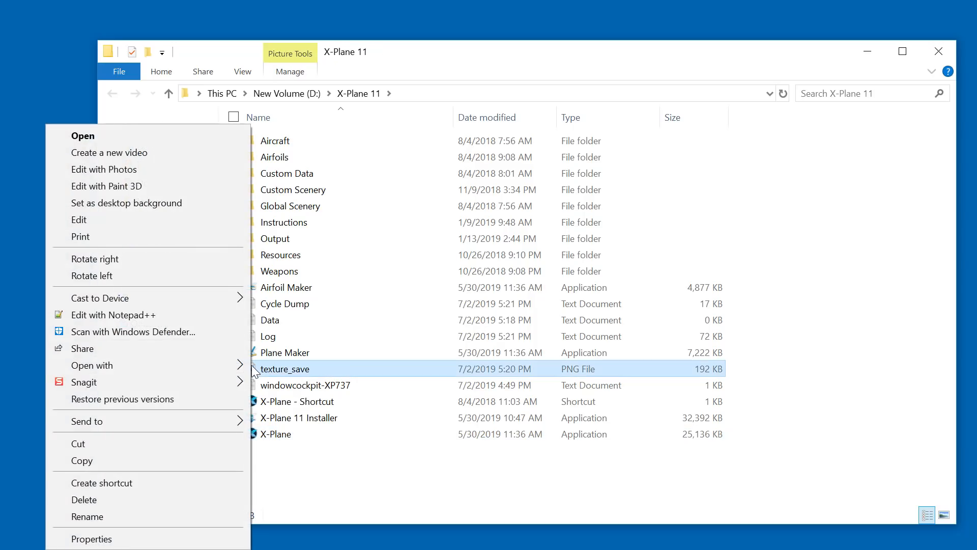
{"action": "mouse_move", "coordinate": [198, 358]}
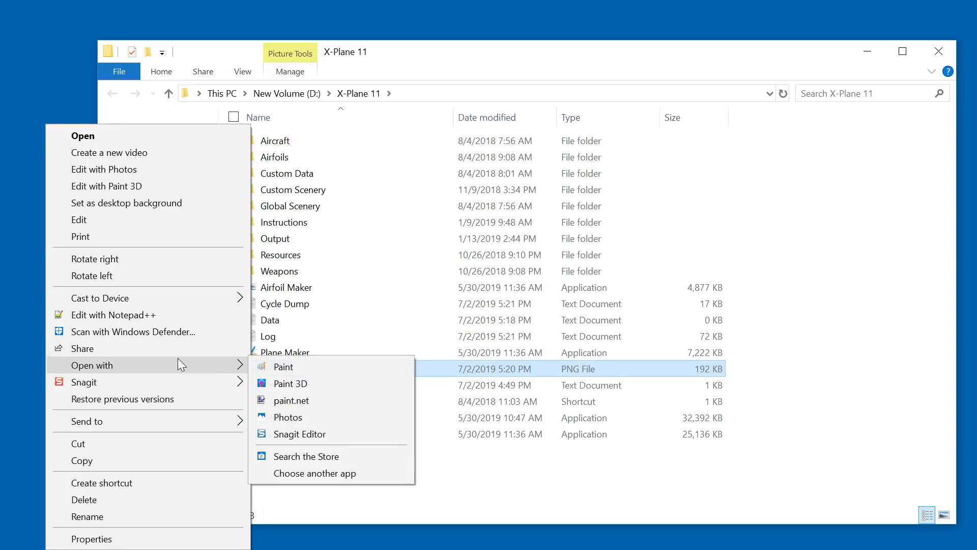
{"action": "left_click", "coordinate": [304, 401]}
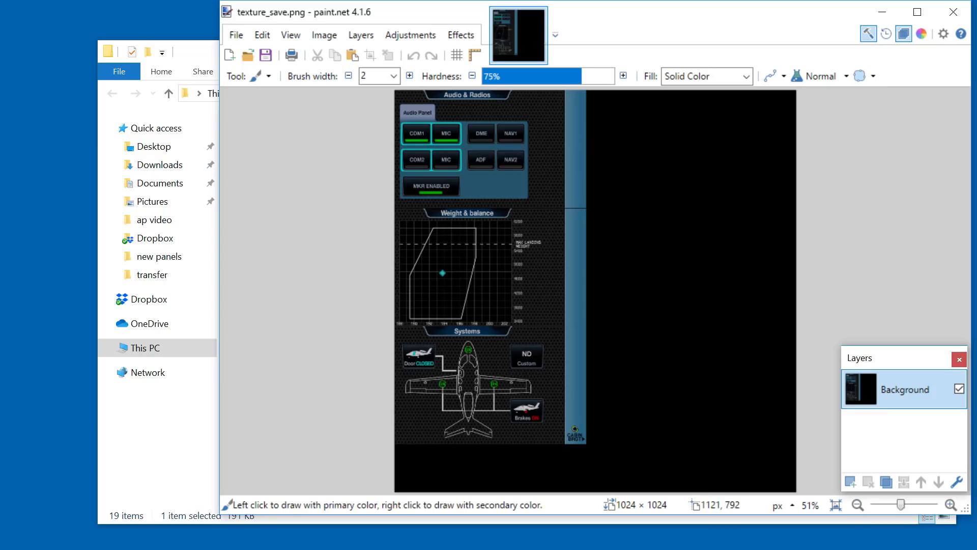
Measure the Audio & Radios display with a rectangular selection from the image's upper-left corner to the display's lower-right corner
{"action": "key", "text": "s"}
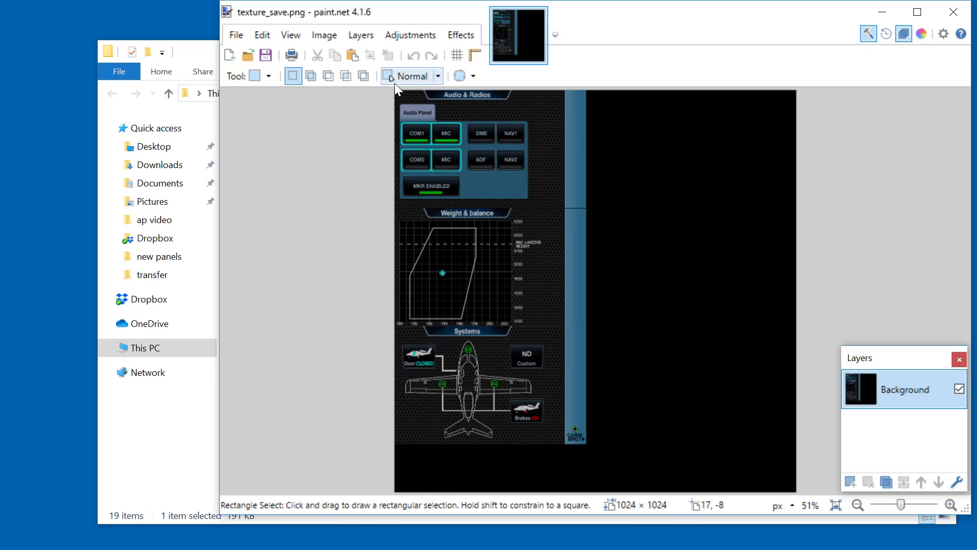
{"action": "left_click_drag", "start_coordinate": [396, 88], "coordinate": [587, 207]}
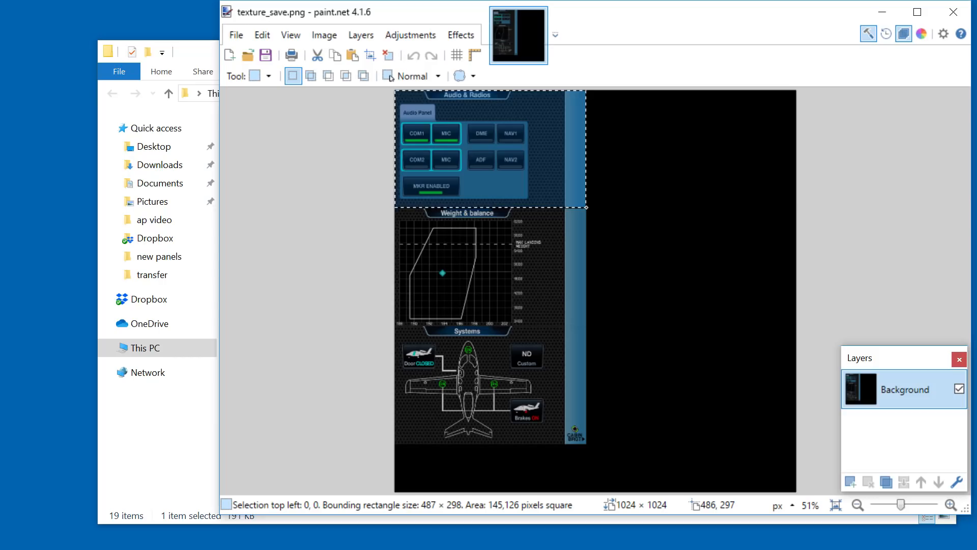
{"action": "left_click_drag", "start_coordinate": [586, 207], "coordinate": [586, 209]}
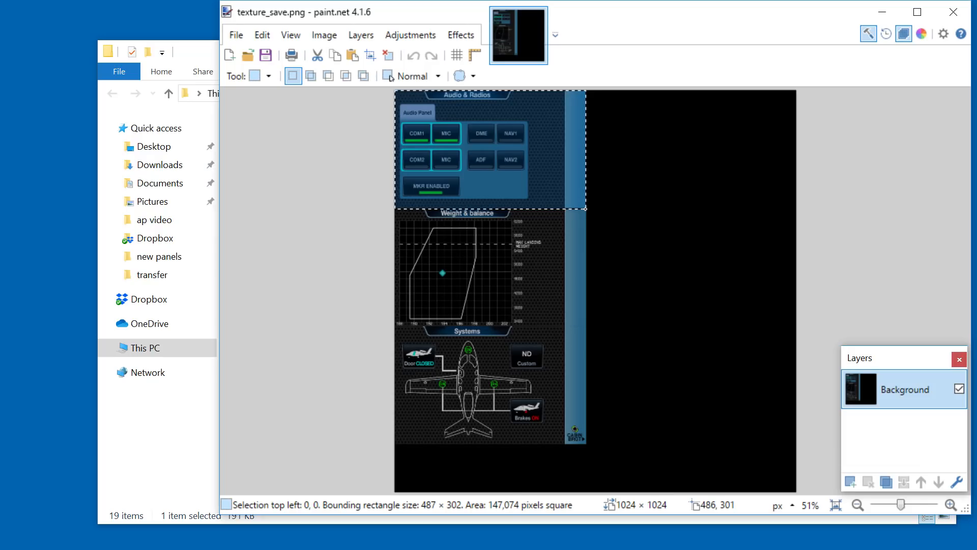
Measure the lower-right corners of the Weight & balance and Systems displays with selections from the image's origin, and close paint.net
{"action": "left_click_drag", "start_coordinate": [586, 208], "coordinate": [587, 325]}
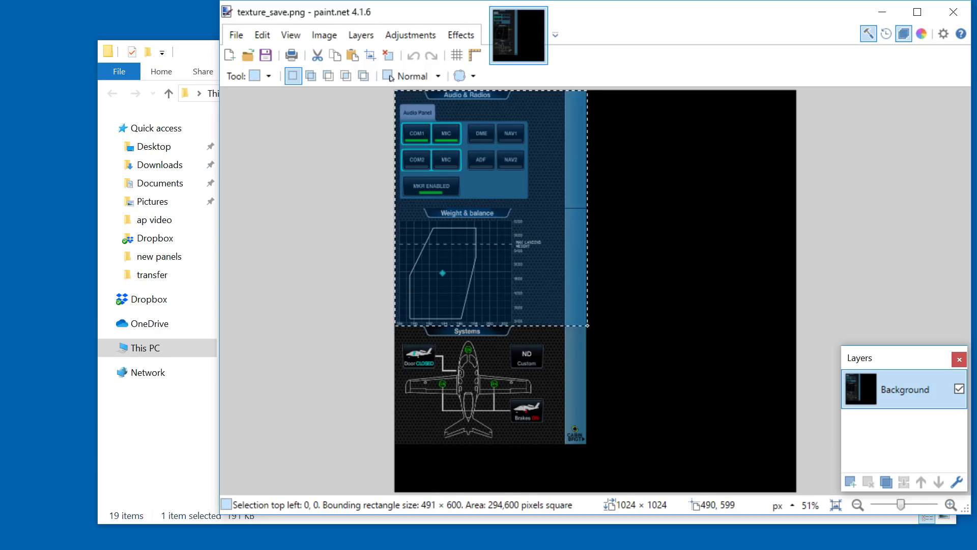
{"action": "left_click_drag", "start_coordinate": [587, 325], "coordinate": [586, 441]}
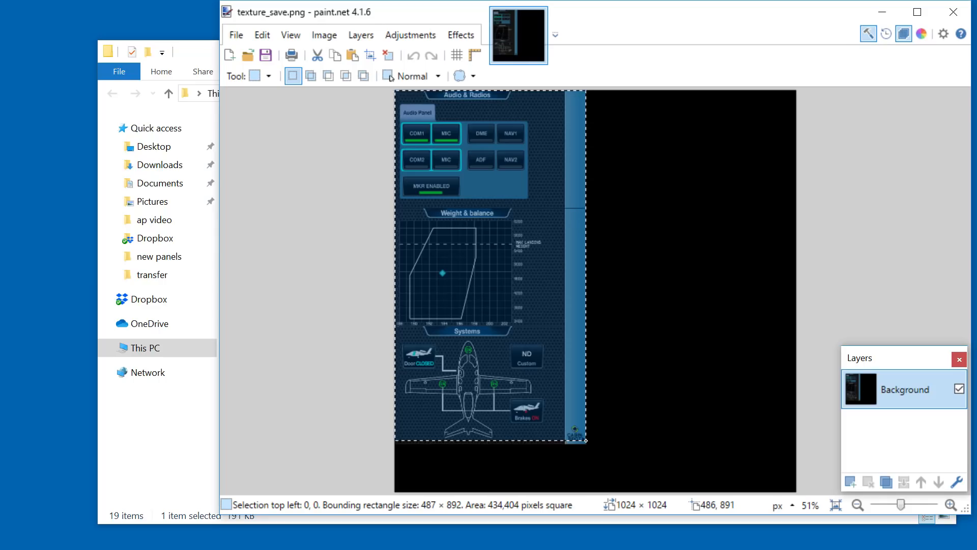
{"action": "left_click_drag", "start_coordinate": [586, 441], "coordinate": [586, 442]}
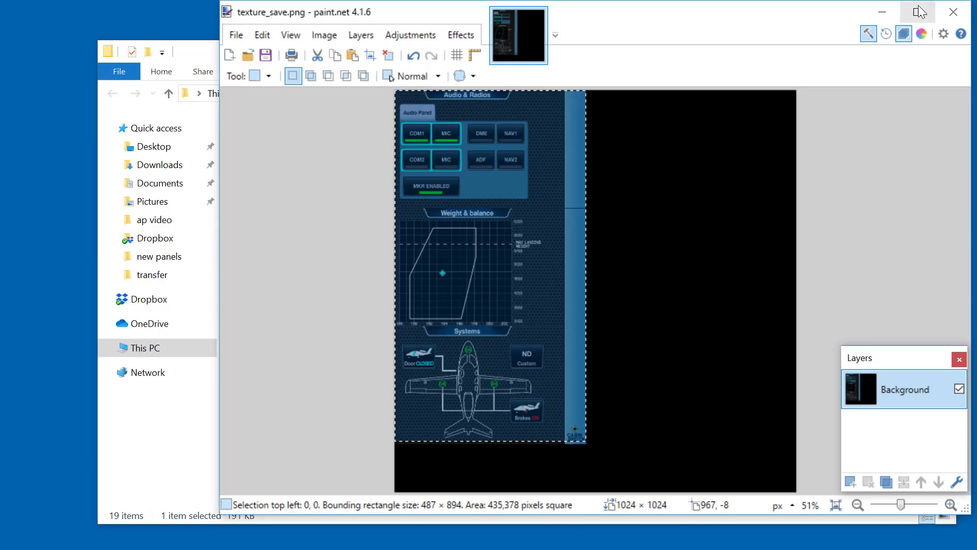
{"action": "left_click", "coordinate": [962, 9]}
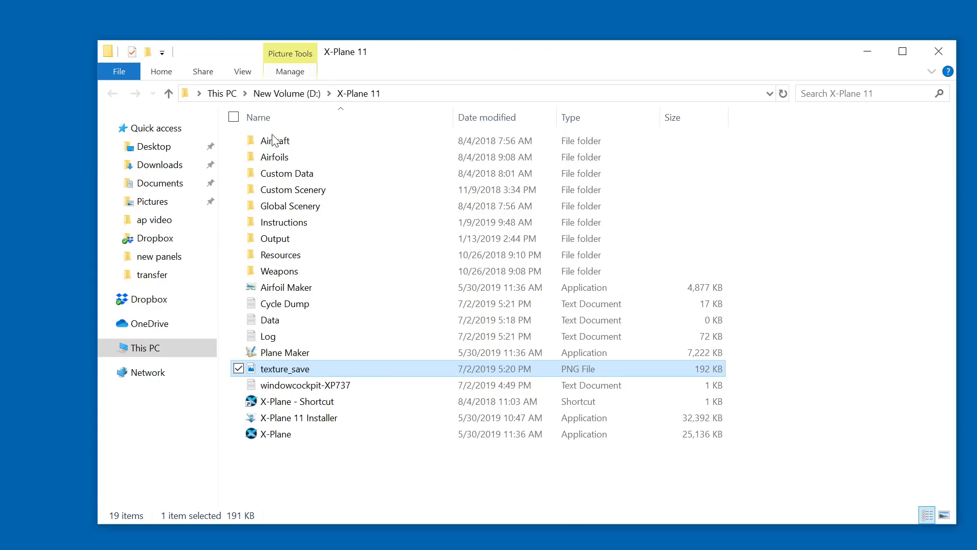
Open CirrusSF50.acf.tex from Resources, plugins, Plugin-XTextureExtractor-x64-Release in Notepad++
{"action": "double_click", "coordinate": [293, 258]}
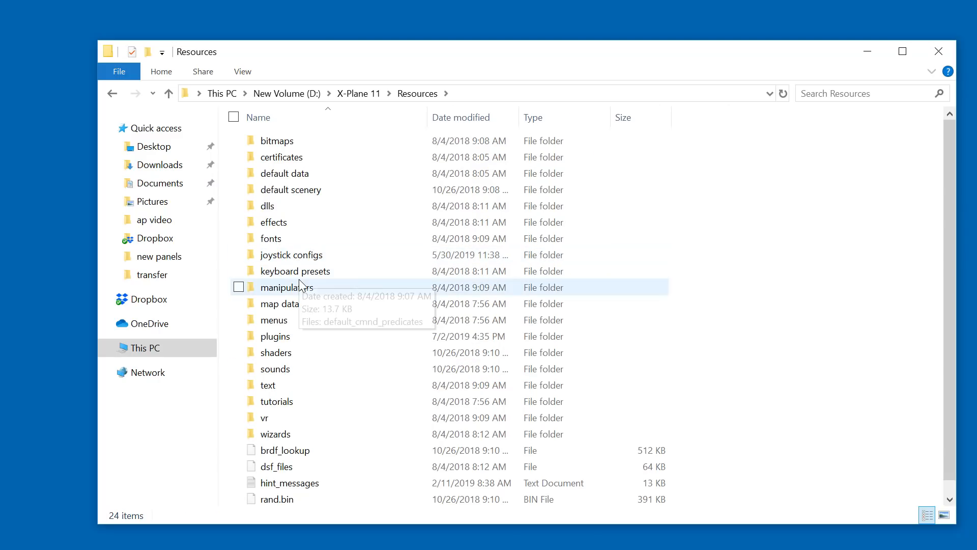
{"action": "double_click", "coordinate": [286, 339]}
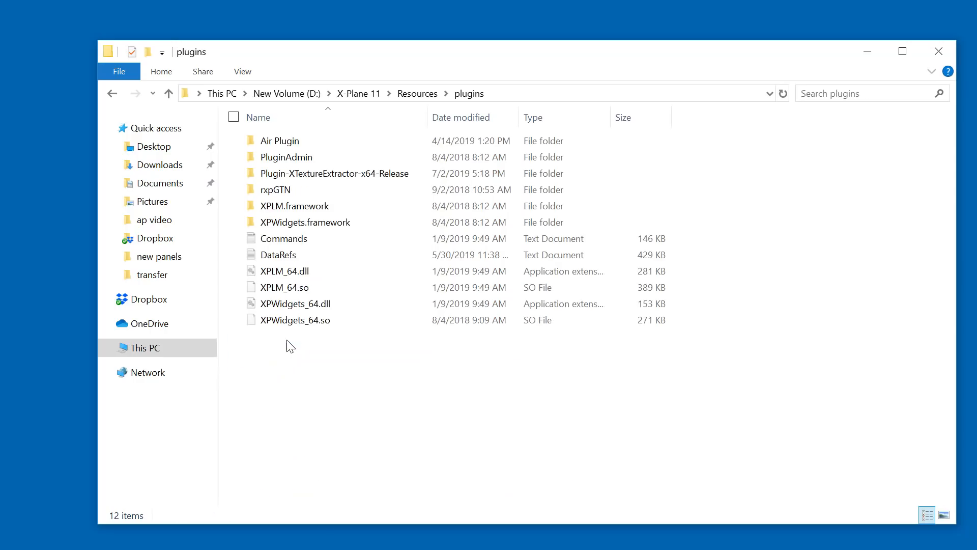
{"action": "double_click", "coordinate": [293, 173]}
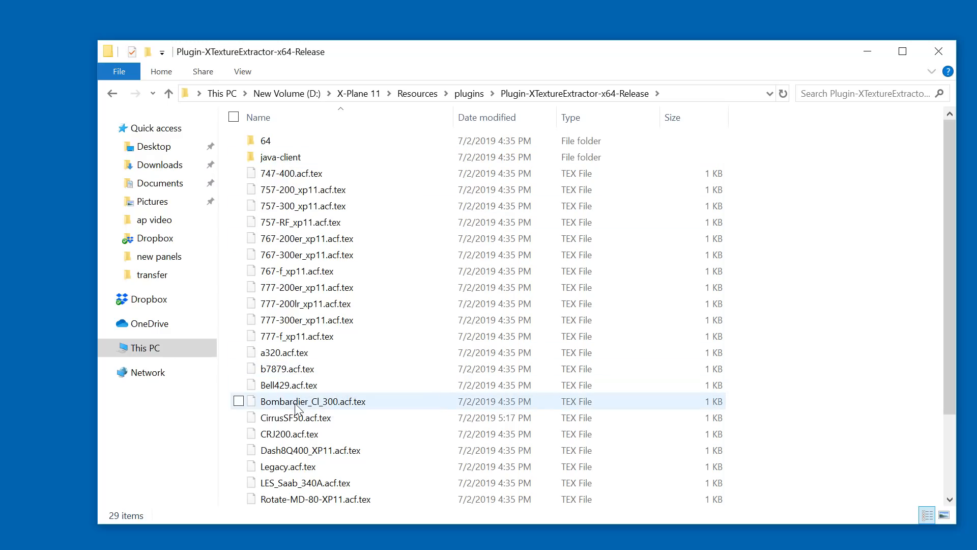
{"action": "right_click", "coordinate": [284, 417]}
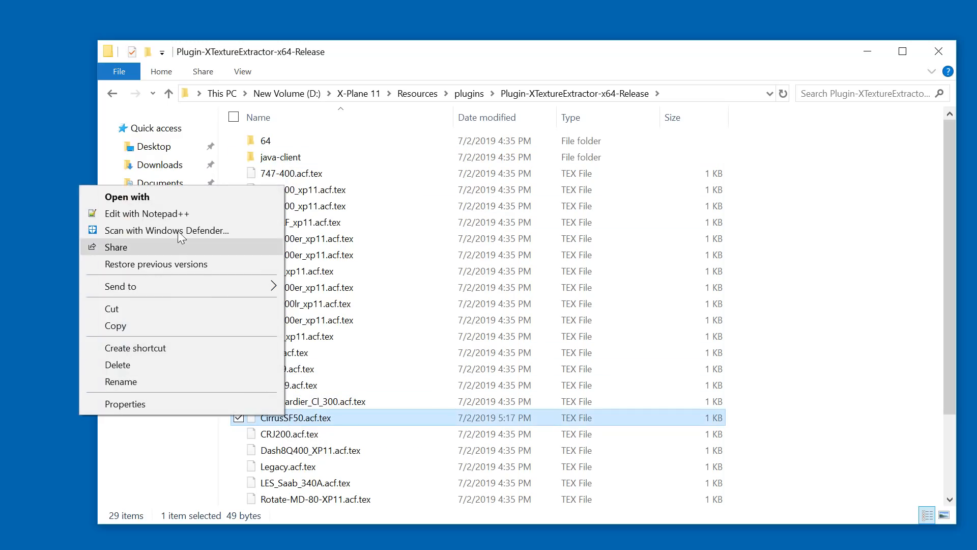
{"action": "left_click", "coordinate": [161, 214]}
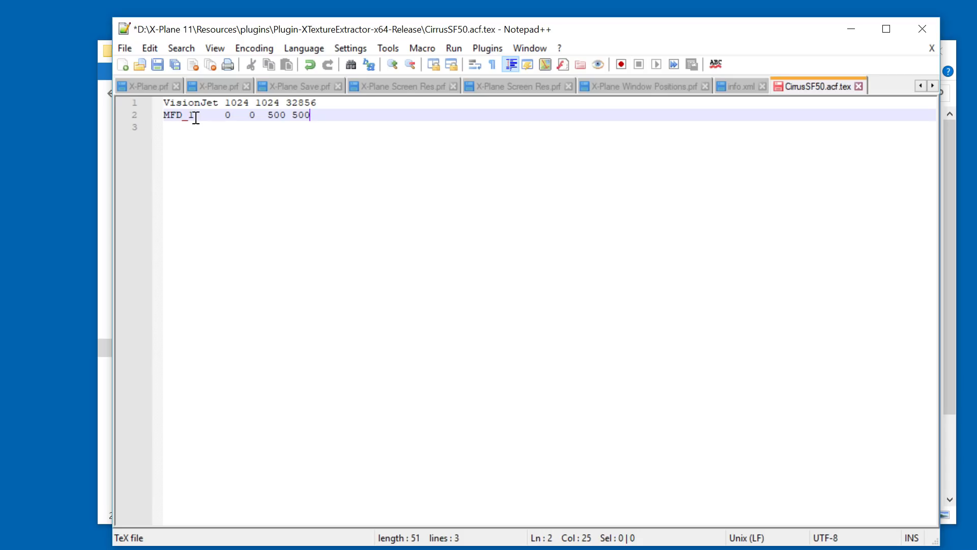
Set the last two coordinates of the MFD_1 panel to 487 and 300
{"action": "double_click", "coordinate": [279, 115]}
{"action": "type", "text": "487"}
{"action": "double_click", "coordinate": [304, 115]}
{"action": "type", "text": "300"}
Add an MFD_2 panel line below MFD_1 with the coordinates 0, 301, 487 and 600
{"action": "key", "text": "Return"}
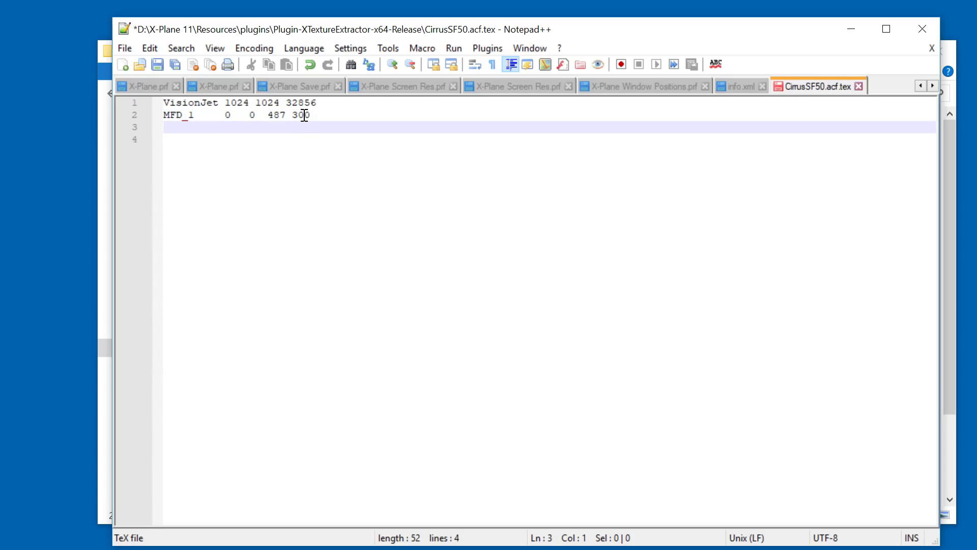
{"action": "type", "text": "MFD_2"}
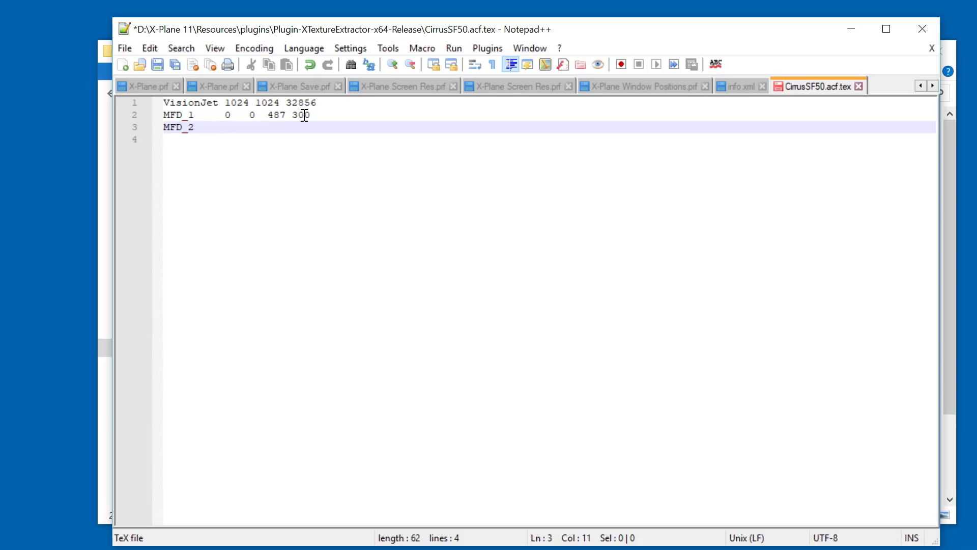
{"action": "type", "text": "     0"}
{"action": "type", "text": "301 487  600"}
Add an MFD_3 panel line below MFD_2 with the coordinates 0, 601, 487 and 900, and save the file
{"action": "key", "text": "Return"}
{"action": "type", "text": "MFD_"}
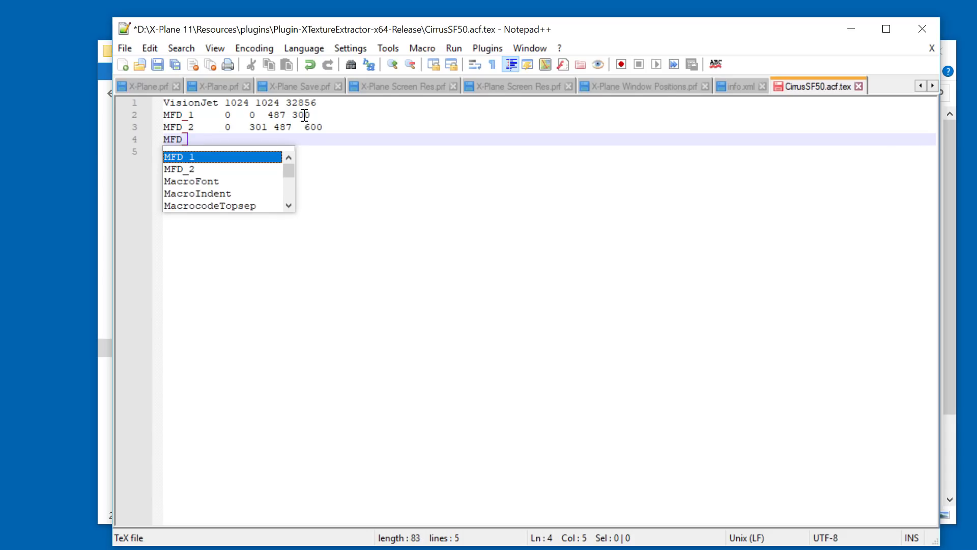
{"action": "type", "text": "3"}
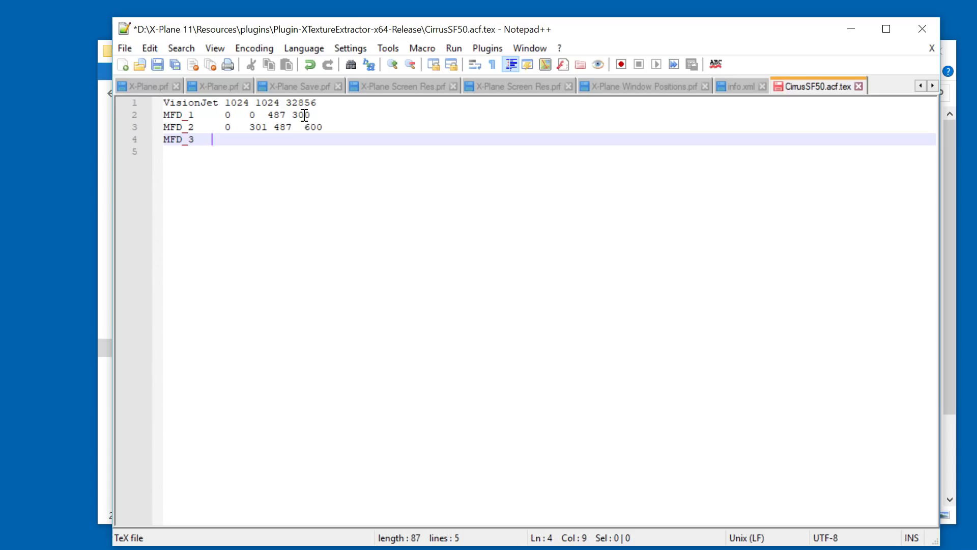
{"action": "key", "text": "BackSpace"}
{"action": "type", "text": "0   601"}
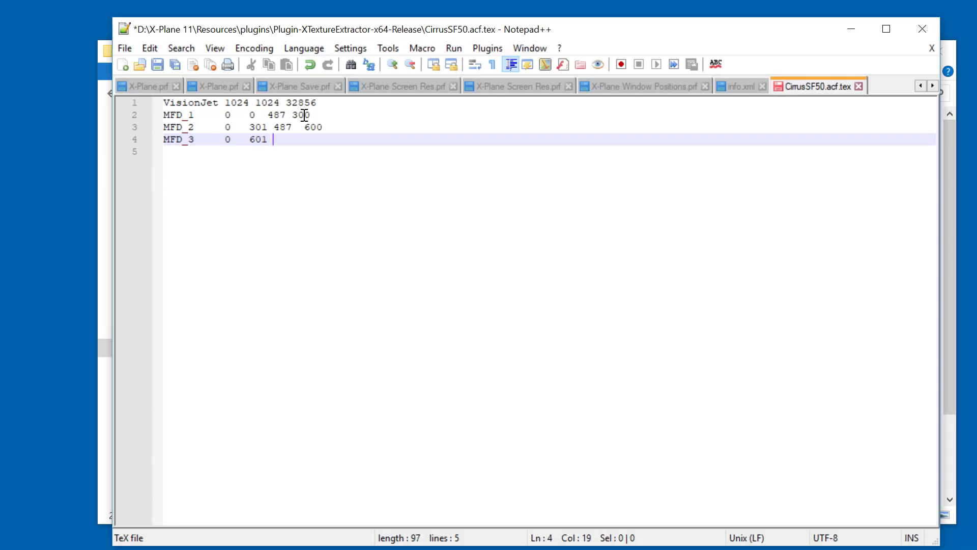
{"action": "key", "text": "BackSpace"}
{"action": "key", "text": "BackSpace"}
{"action": "type", "text": "487"}
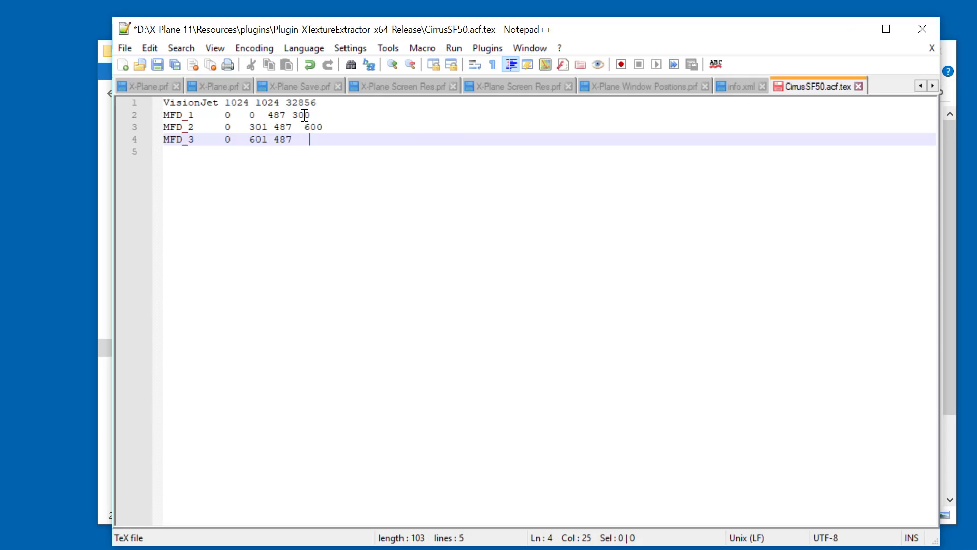
{"action": "type", "text": "   900"}
{"action": "left_click", "coordinate": [157, 65]}
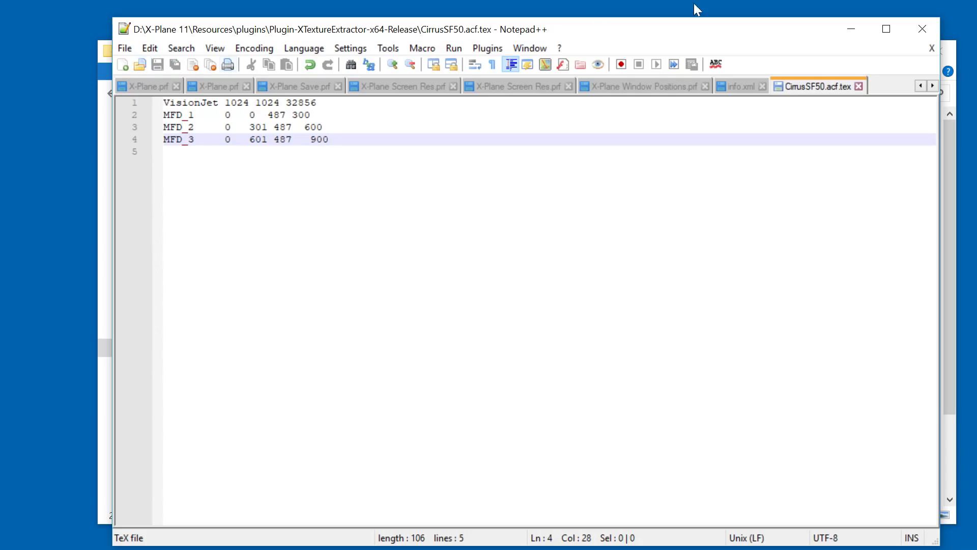
Close the configuration file and its plugin folder, and launch X-Plane from the desktop shortcut
{"action": "left_click", "coordinate": [921, 29]}
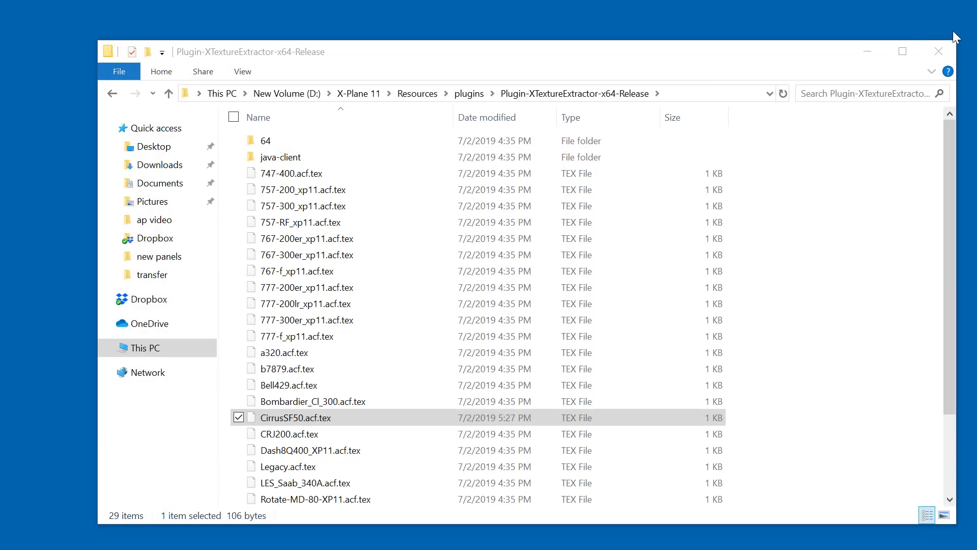
{"action": "left_click", "coordinate": [939, 51]}
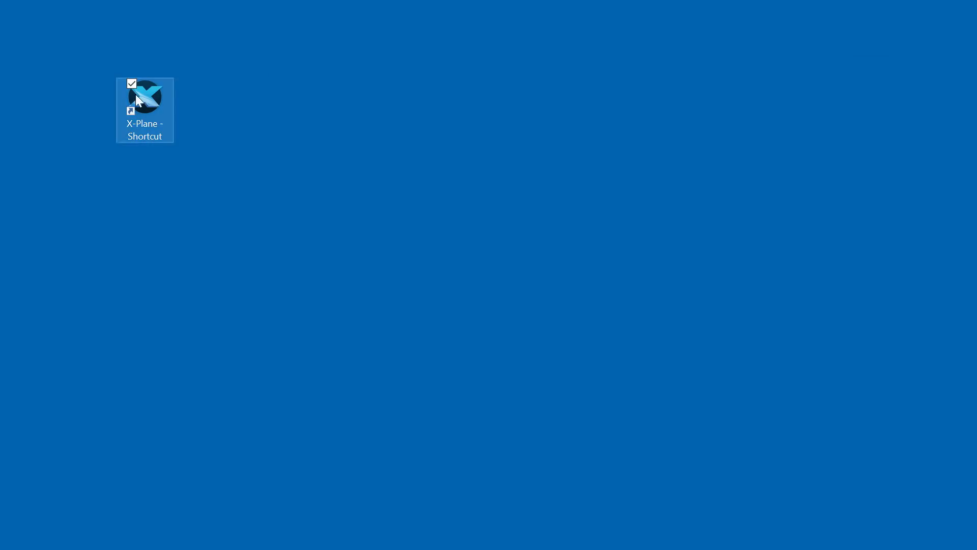
{"action": "left_click", "coordinate": [130, 100]}
{"action": "double_click", "coordinate": [142, 96]}
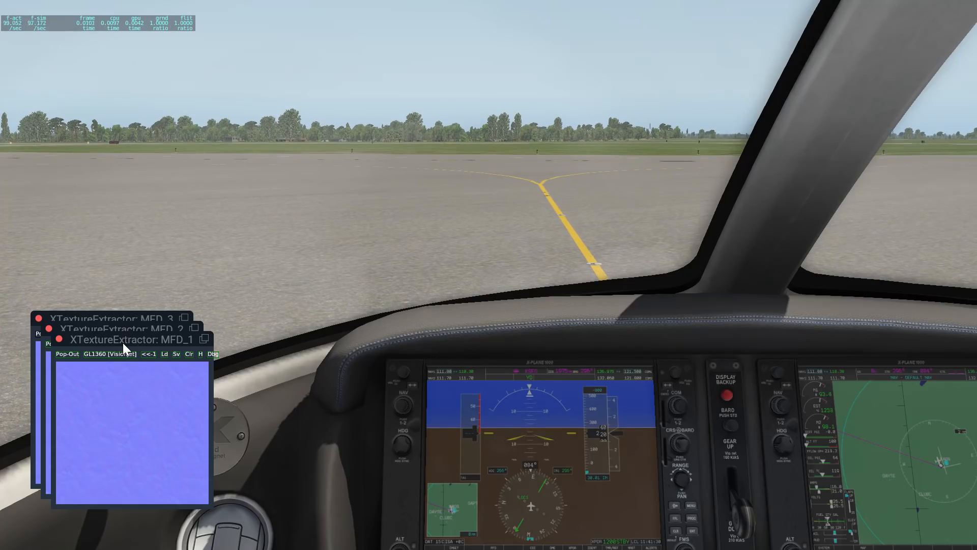
Spread the overlapping MFD_1, MFD_2 and MFD_3 extractor windows apart in a row across the windshield
{"action": "left_click_drag", "start_coordinate": [124, 340], "coordinate": [167, 92]}
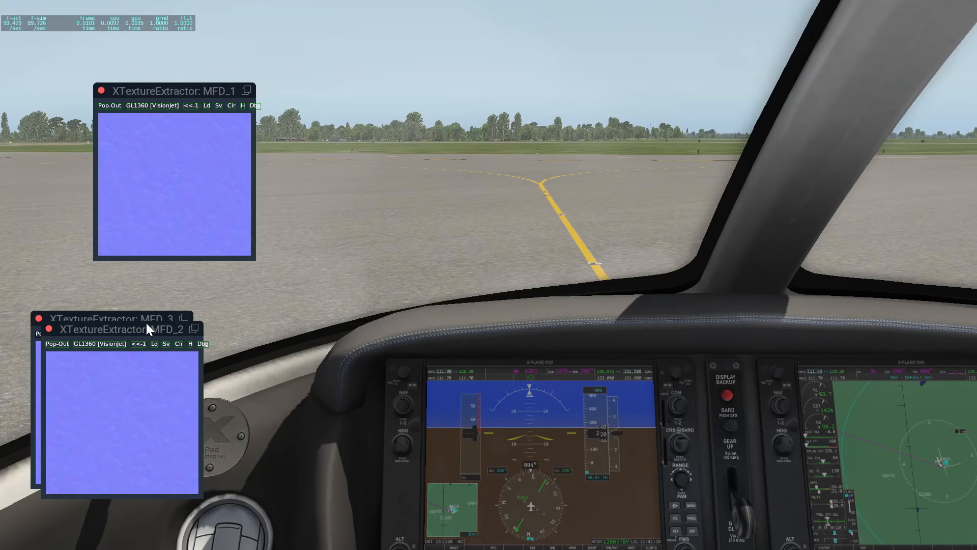
{"action": "left_click_drag", "start_coordinate": [144, 328], "coordinate": [436, 73]}
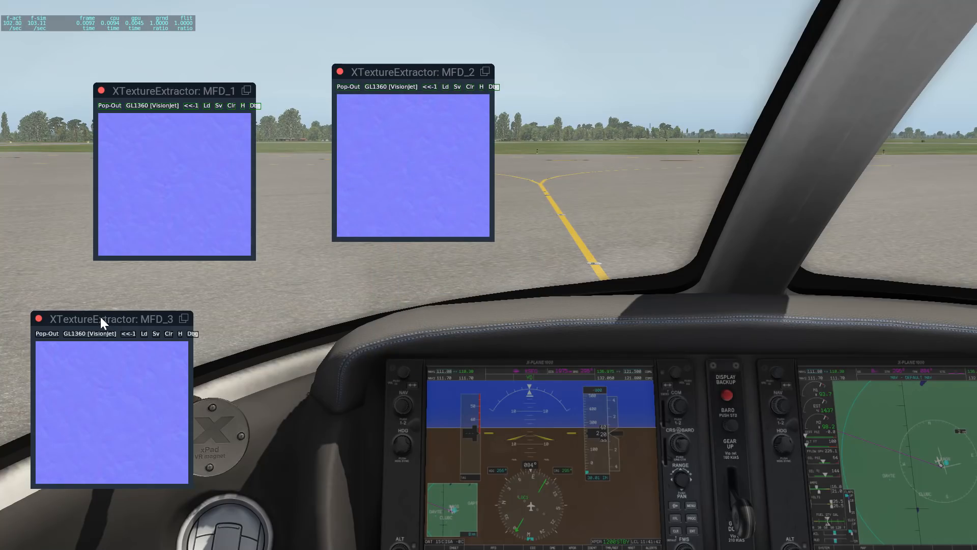
{"action": "left_click_drag", "start_coordinate": [103, 319], "coordinate": [647, 50]}
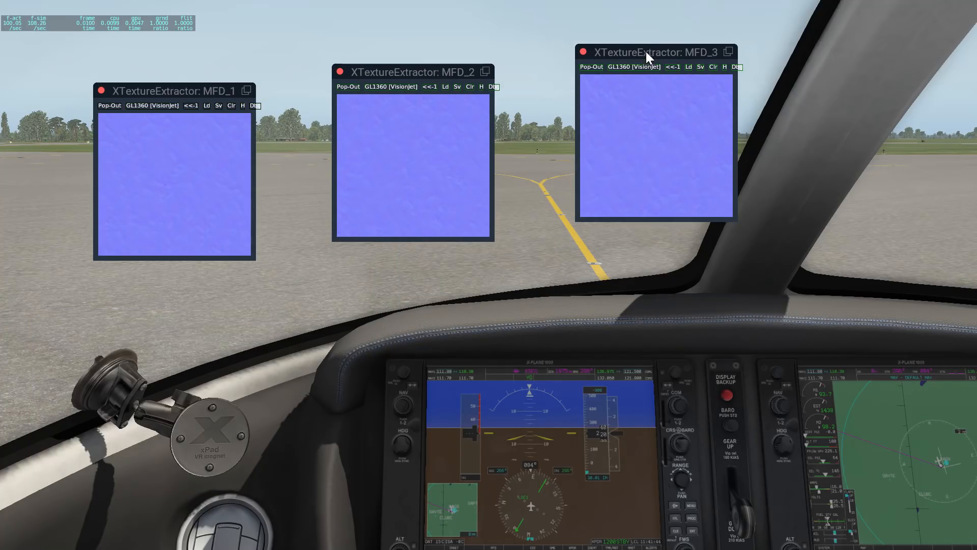
Cycle the extractor's source texture until the three windows show the lower cockpit displays, texture GL281
{"action": "left_click", "coordinate": [188, 104]}
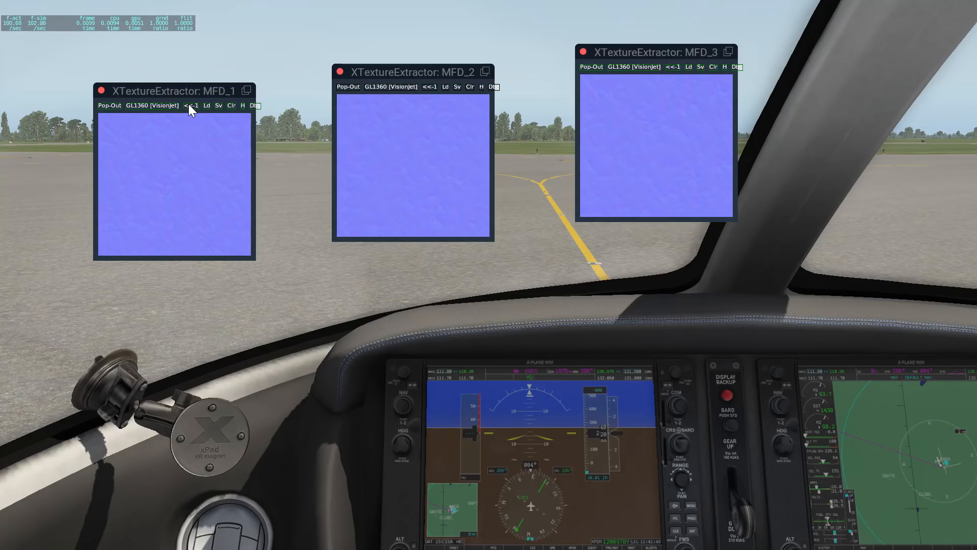
{"action": "left_click", "coordinate": [188, 104]}
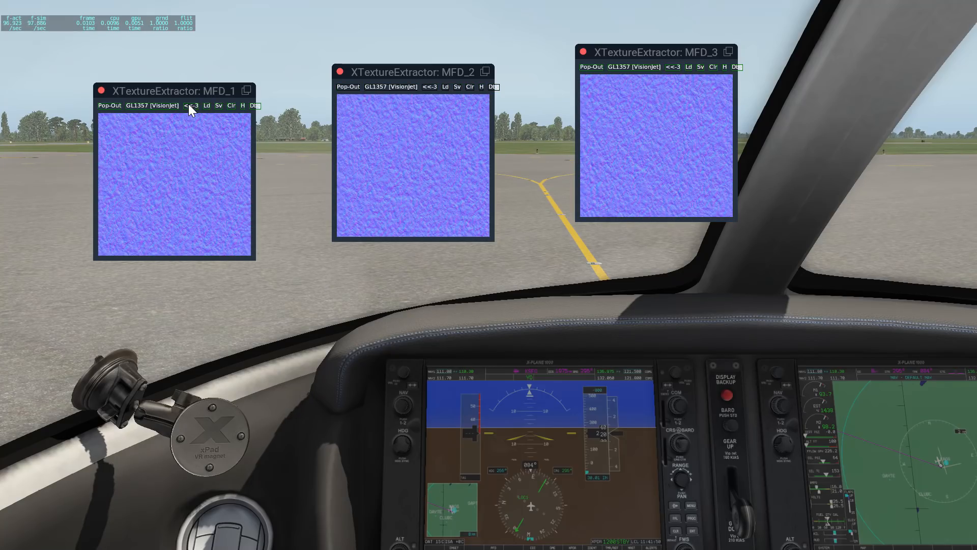
{"action": "left_click", "coordinate": [188, 104]}
{"action": "left_click", "coordinate": [189, 105]}
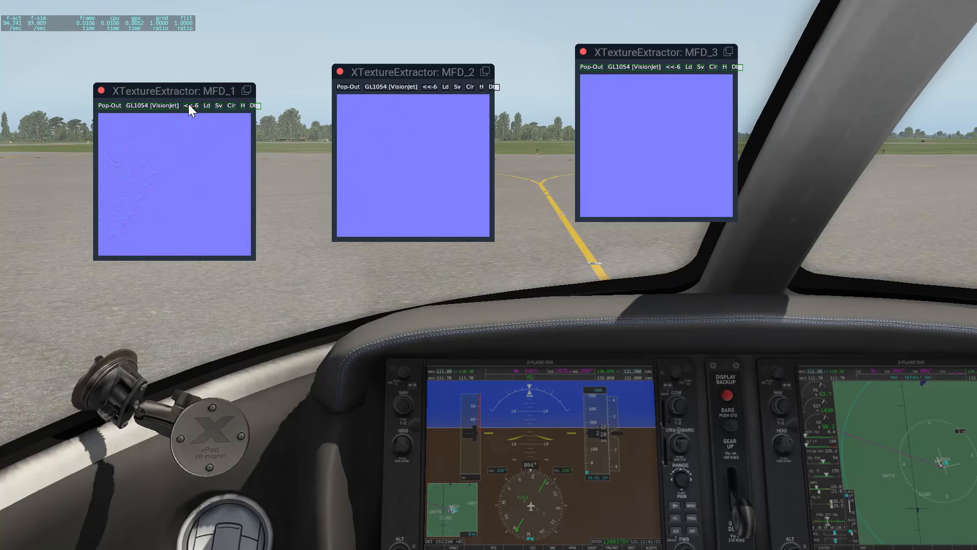
{"action": "left_click", "coordinate": [189, 105]}
{"action": "left_click", "coordinate": [189, 105]}
{"action": "left_click", "coordinate": [188, 105]}
{"action": "left_click", "coordinate": [189, 105]}
{"action": "left_click", "coordinate": [189, 105]}
{"action": "left_click", "coordinate": [189, 106]}
{"action": "left_click", "coordinate": [189, 105]}
{"action": "left_click", "coordinate": [189, 106]}
{"action": "left_click", "coordinate": [189, 105]}
{"action": "left_click", "coordinate": [189, 106]}
{"action": "left_click", "coordinate": [189, 106]}
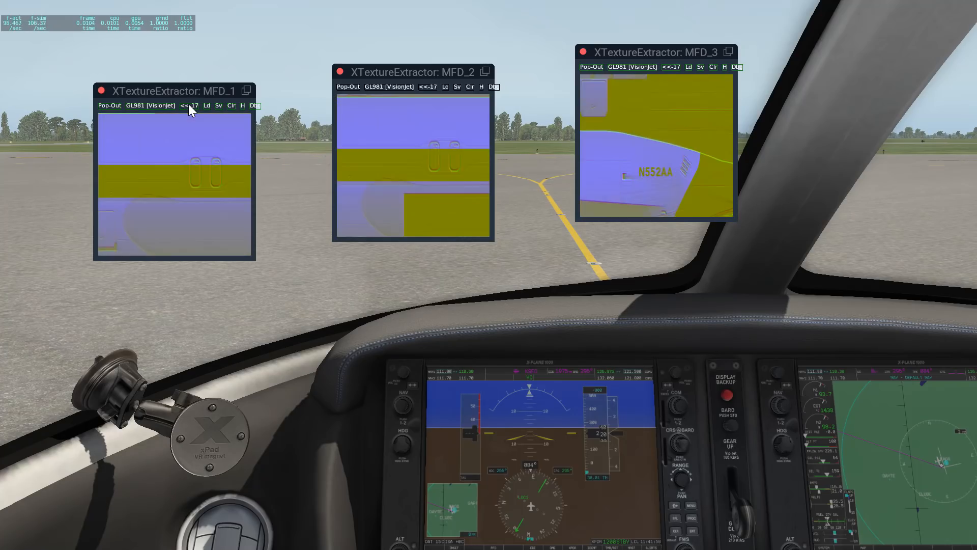
{"action": "left_click", "coordinate": [189, 105]}
{"action": "left_click", "coordinate": [189, 105]}
{"action": "left_click", "coordinate": [189, 105]}
{"action": "left_click", "coordinate": [189, 105]}
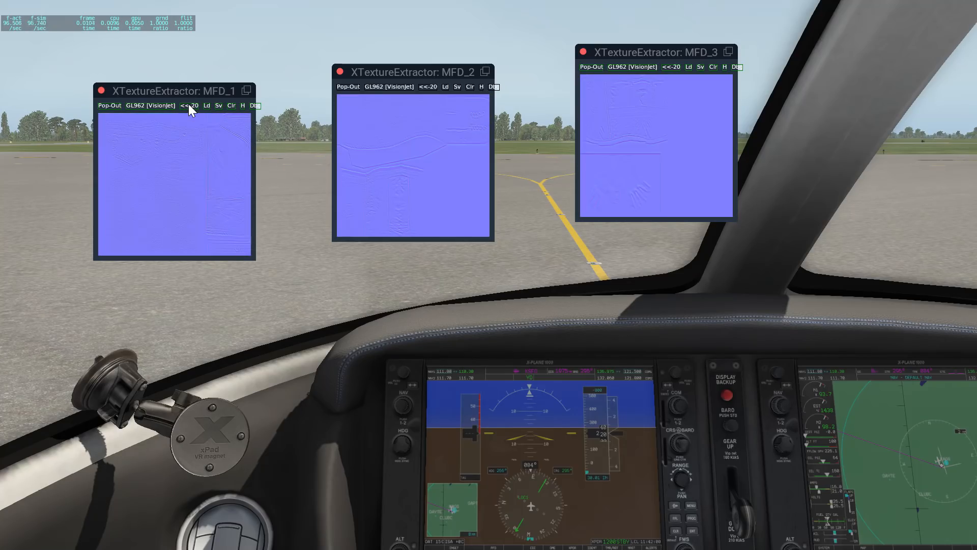
{"action": "left_click", "coordinate": [182, 106]}
{"action": "left_click", "coordinate": [183, 106]}
{"action": "left_click", "coordinate": [183, 106]}
{"action": "left_click", "coordinate": [184, 106]}
{"action": "left_click", "coordinate": [183, 106]}
{"action": "left_click", "coordinate": [183, 105]}
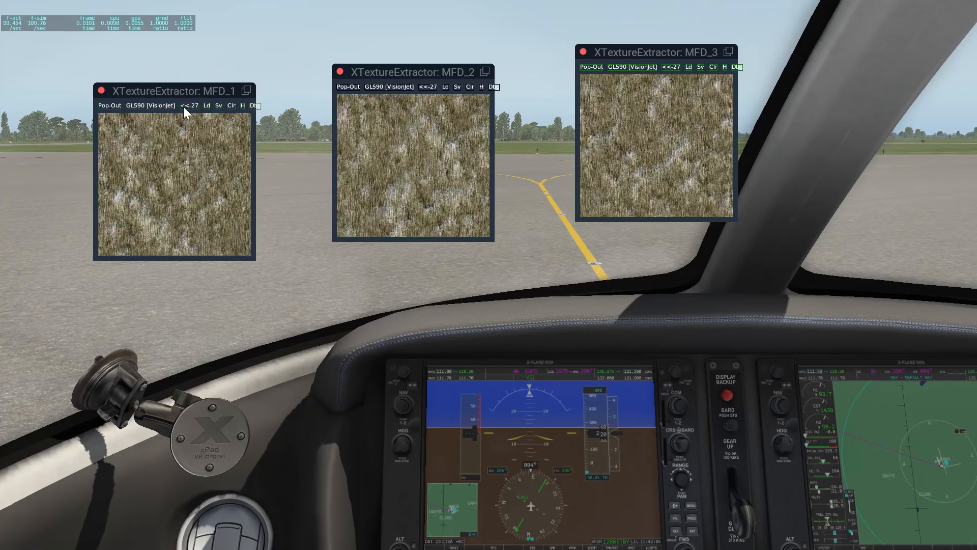
{"action": "left_click", "coordinate": [183, 105]}
{"action": "left_click", "coordinate": [183, 106]}
{"action": "left_click", "coordinate": [184, 106]}
{"action": "left_click", "coordinate": [184, 106]}
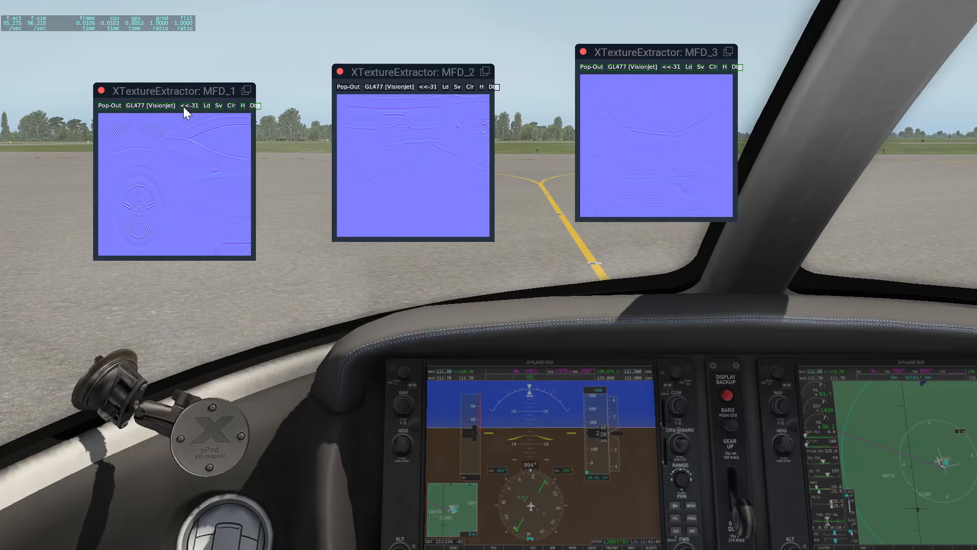
{"action": "left_click", "coordinate": [184, 105]}
{"action": "left_click", "coordinate": [183, 105]}
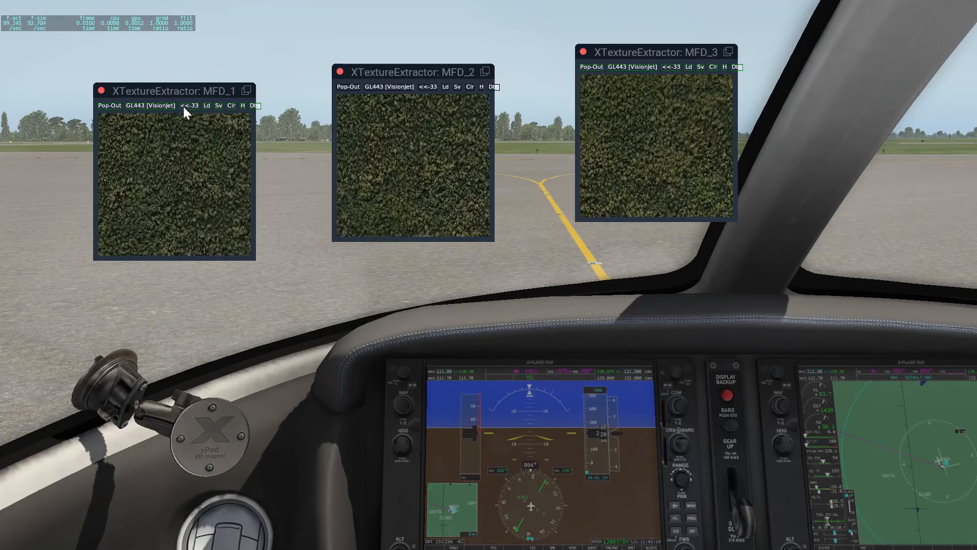
{"action": "left_click", "coordinate": [183, 106]}
{"action": "left_click", "coordinate": [183, 106]}
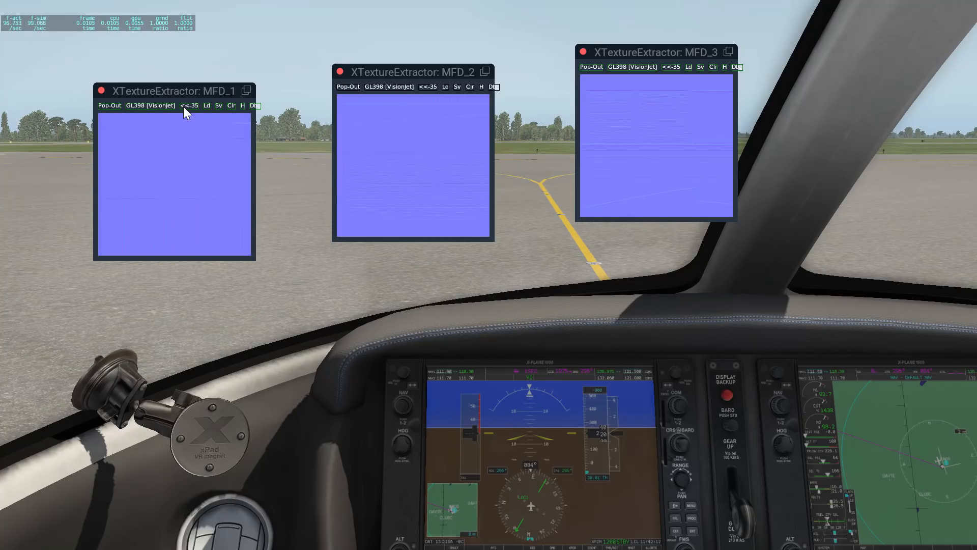
{"action": "left_click", "coordinate": [183, 106]}
{"action": "left_click", "coordinate": [183, 106]}
{"action": "left_click", "coordinate": [183, 105]}
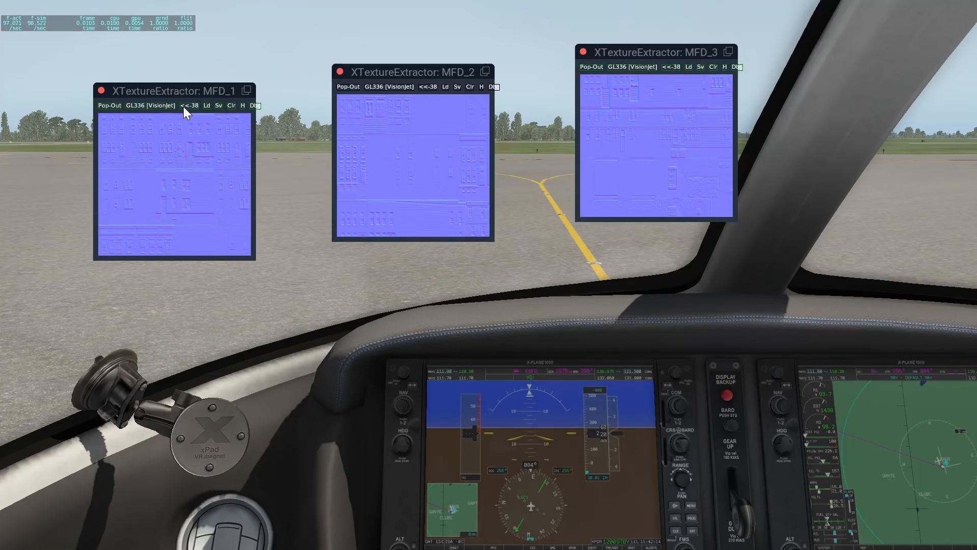
{"action": "left_click", "coordinate": [183, 105]}
{"action": "left_click", "coordinate": [183, 106]}
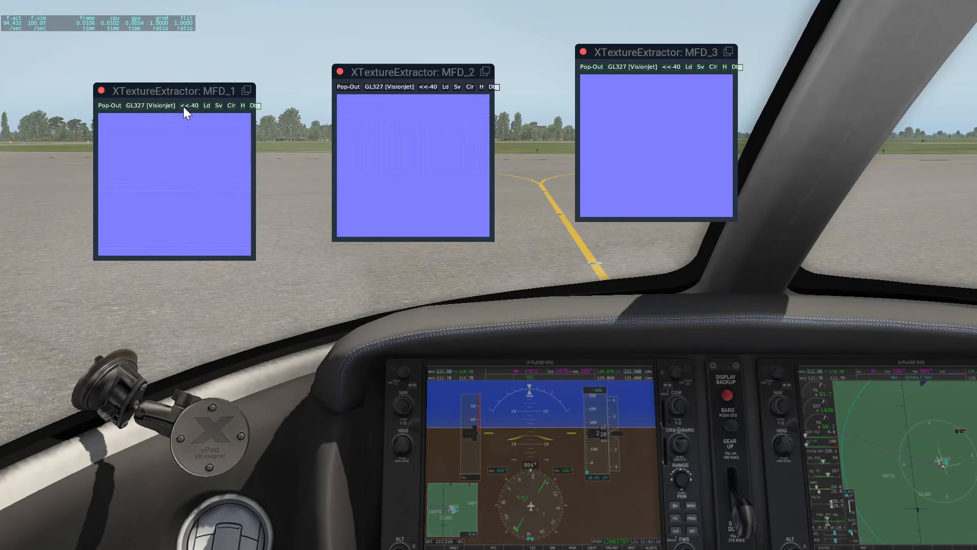
{"action": "left_click", "coordinate": [183, 106]}
{"action": "left_click", "coordinate": [183, 106]}
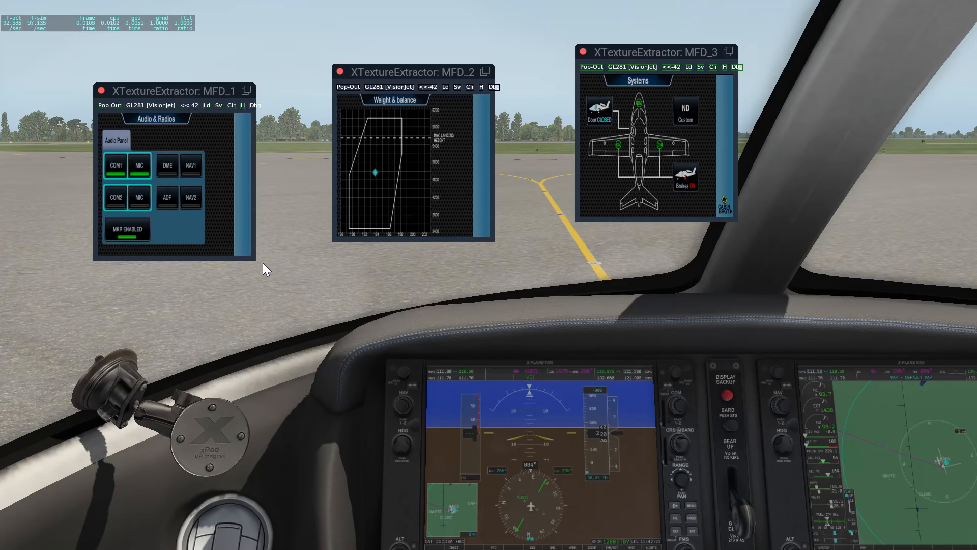
Resize the MFD_1, MFD_2 and MFD_3 windows to the wider proportions of the cockpit displays and save the window layout
{"action": "left_click_drag", "start_coordinate": [256, 257], "coordinate": [304, 219]}
{"action": "left_click_drag", "start_coordinate": [470, 312], "coordinate": [471, 359]}
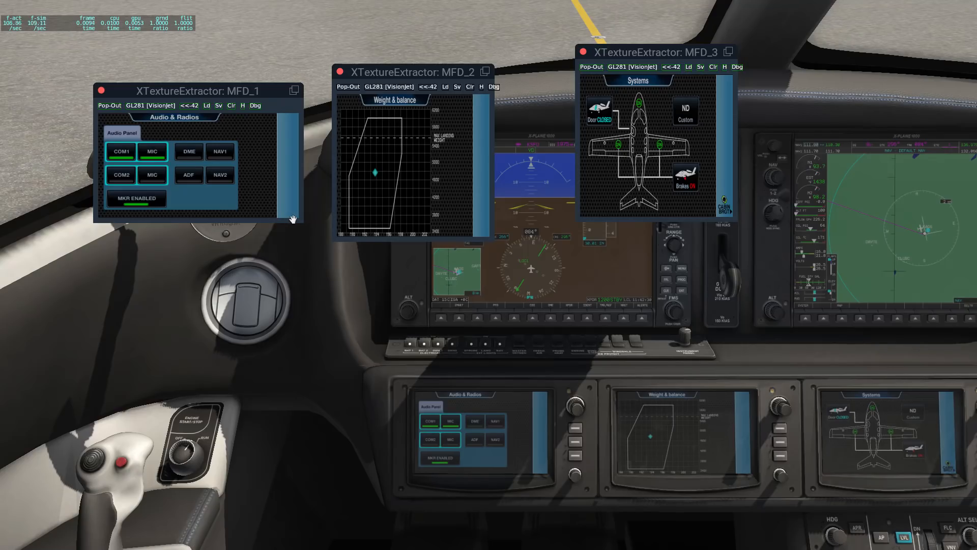
{"action": "left_click_drag", "start_coordinate": [301, 221], "coordinate": [295, 231]}
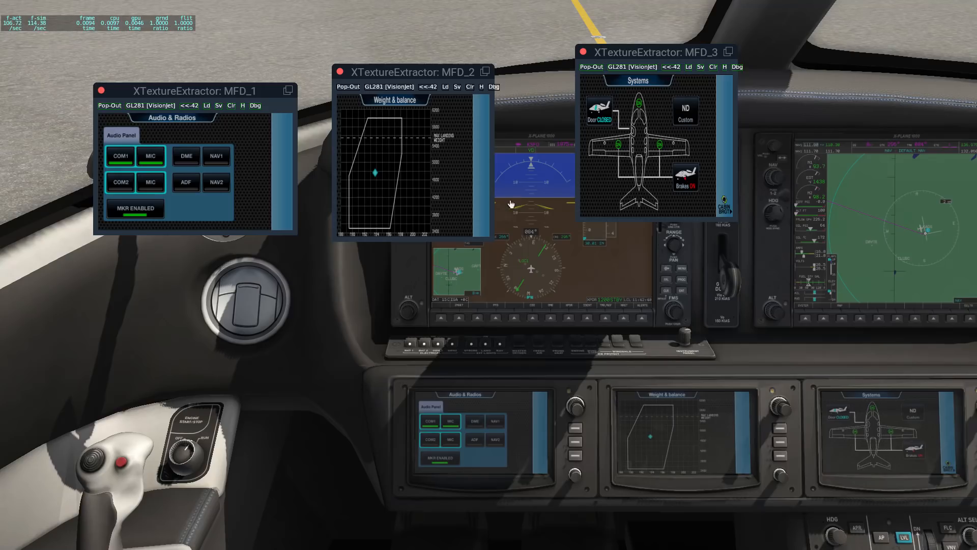
{"action": "left_click_drag", "start_coordinate": [494, 240], "coordinate": [530, 206]}
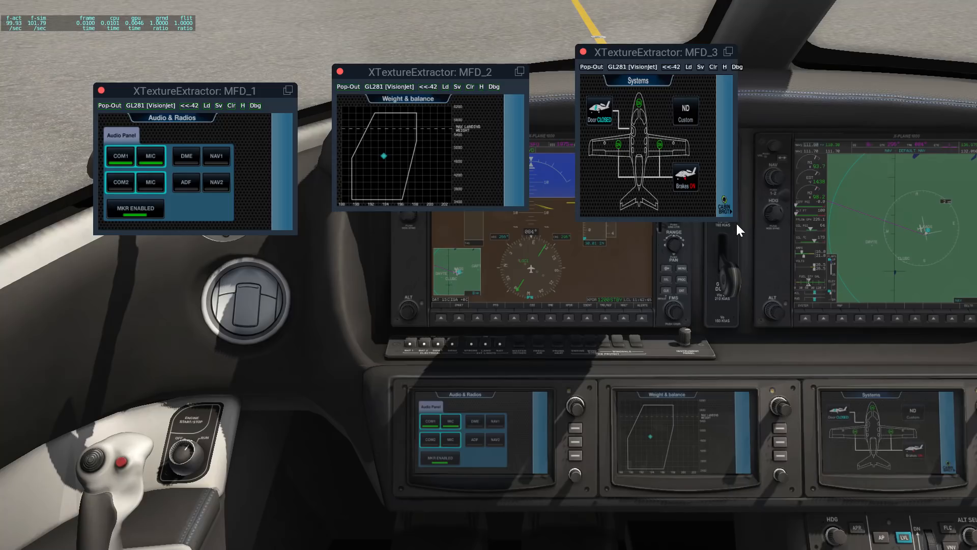
{"action": "left_click_drag", "start_coordinate": [736, 220], "coordinate": [786, 204]}
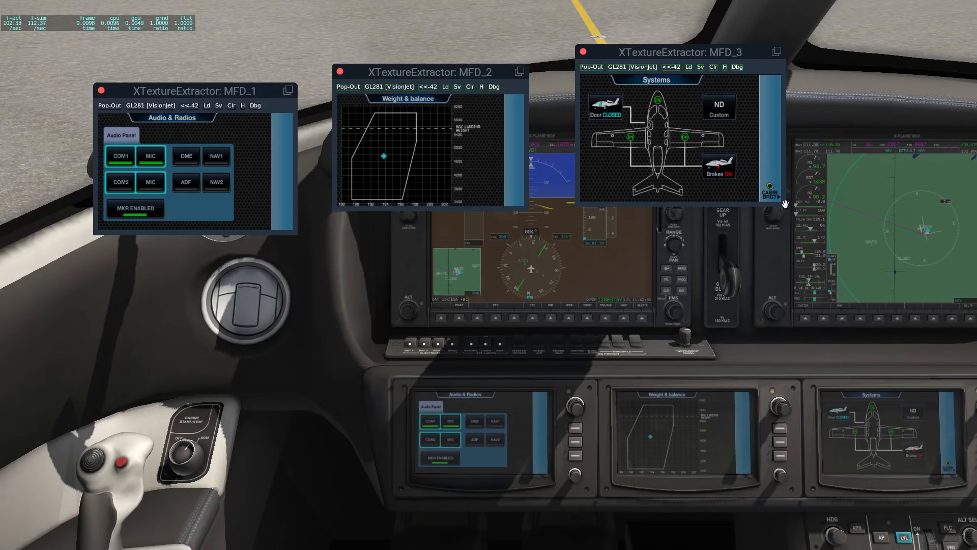
{"action": "left_click", "coordinate": [216, 105]}
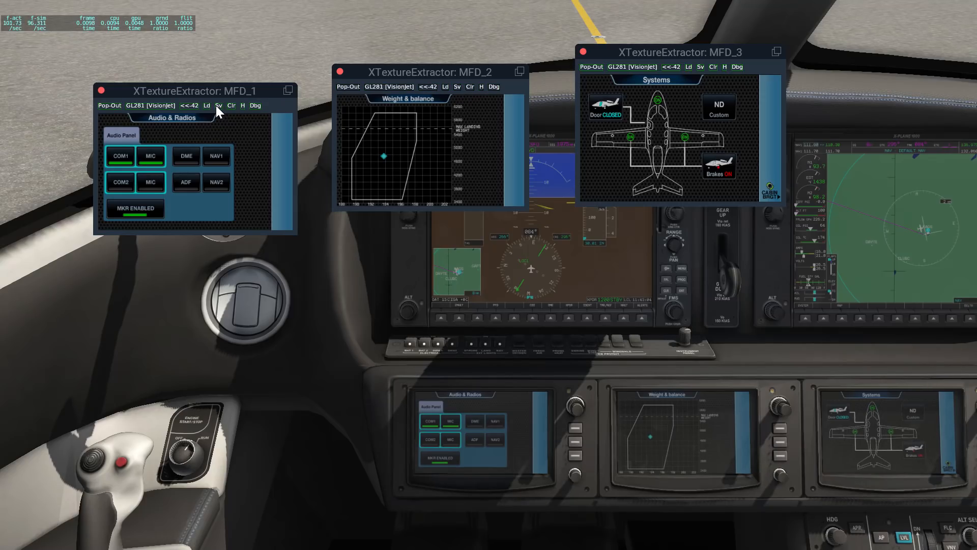
{"action": "left_click", "coordinate": [217, 105]}
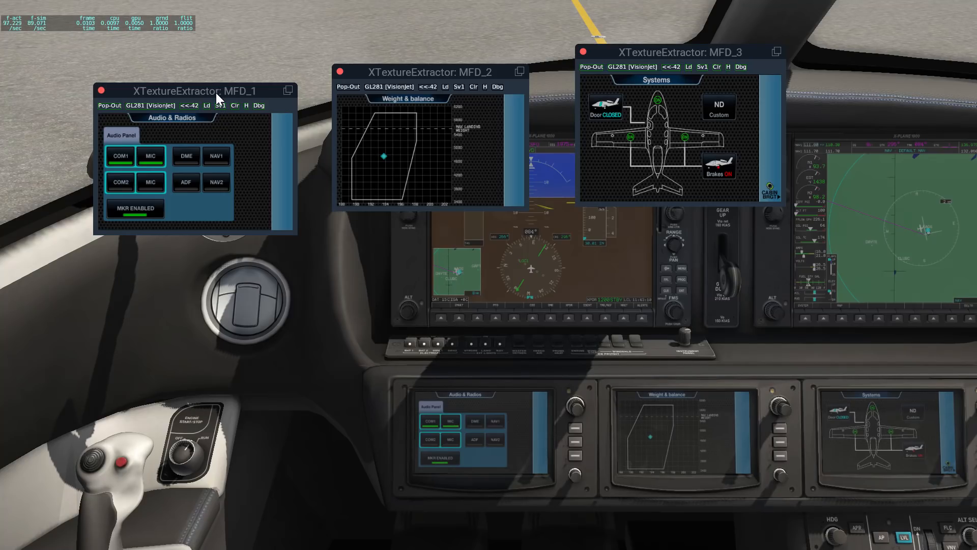
Move the three extractor windows away from their saved positions and close the MFD_3 window
{"action": "left_click_drag", "start_coordinate": [218, 84], "coordinate": [206, 229]}
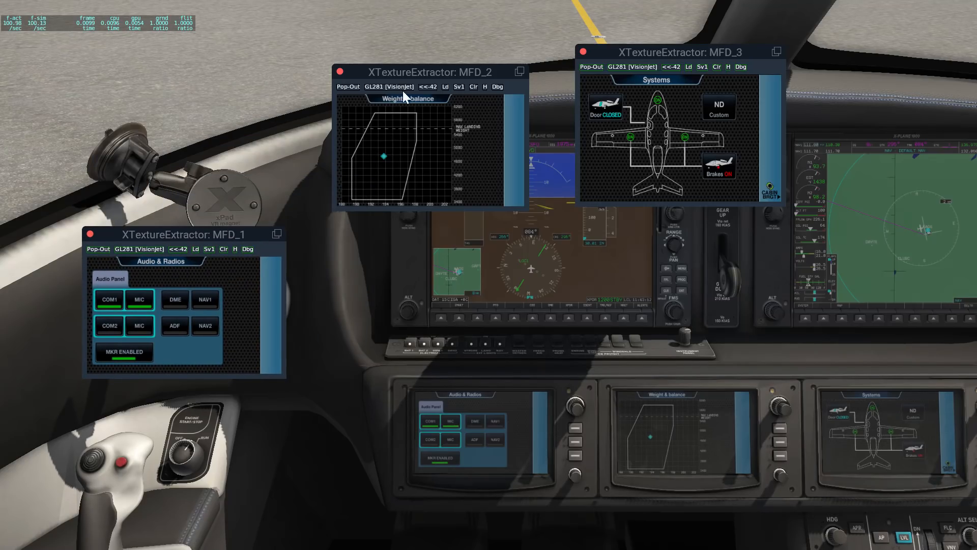
{"action": "left_click_drag", "start_coordinate": [404, 73], "coordinate": [433, 93]}
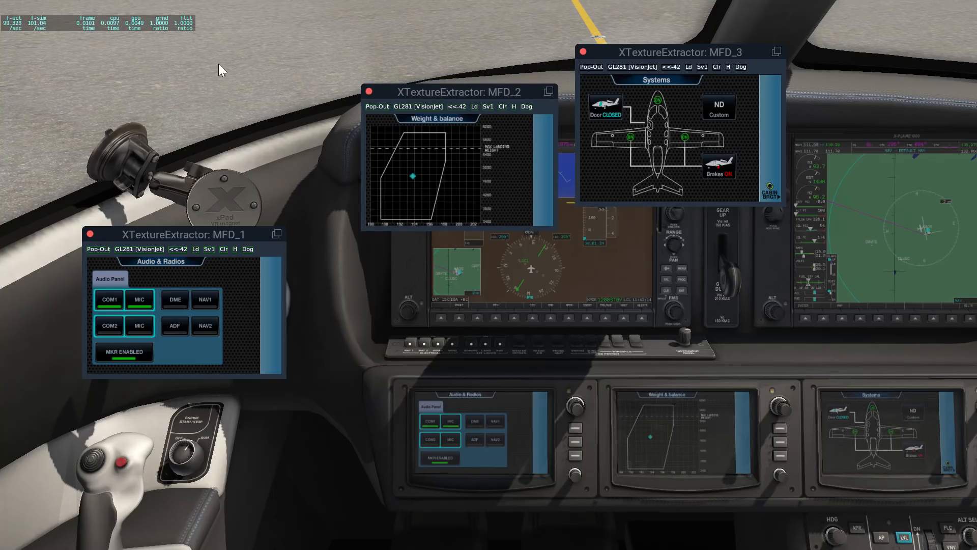
{"action": "mouse_move", "coordinate": [146, 13]}
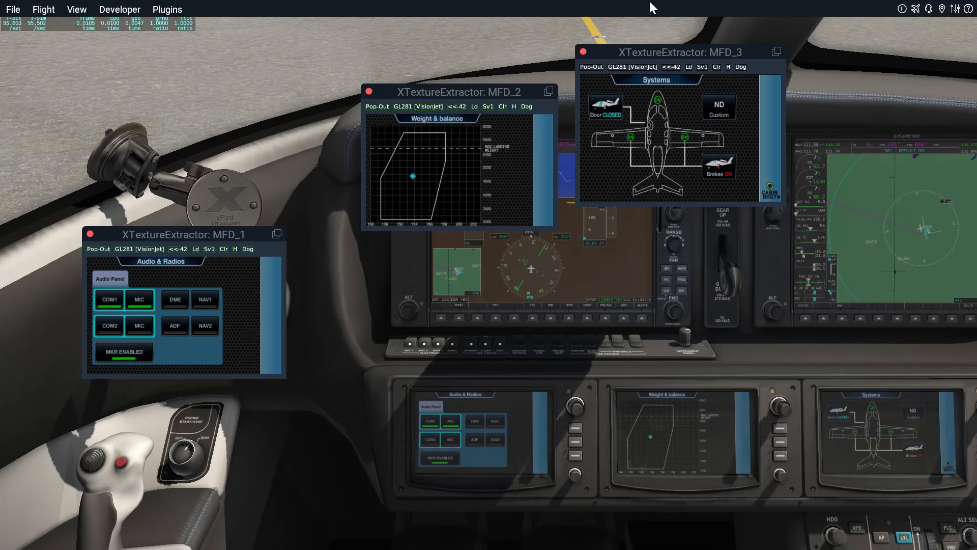
{"action": "left_click_drag", "start_coordinate": [630, 51], "coordinate": [654, 159]}
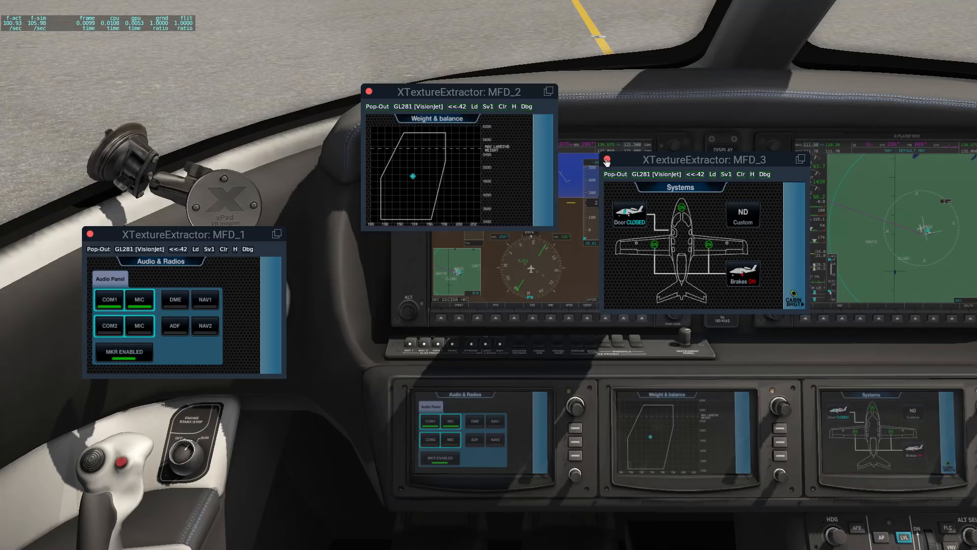
{"action": "left_click", "coordinate": [607, 161]}
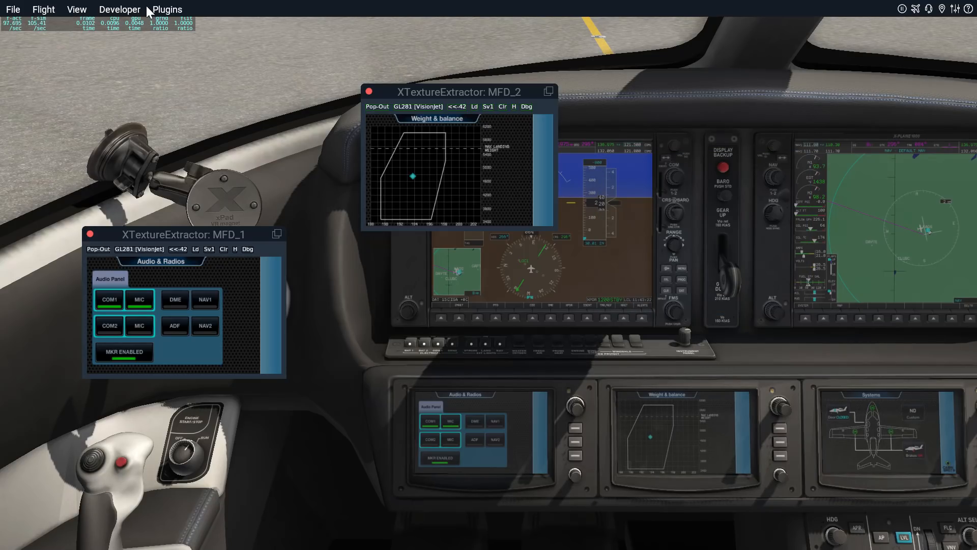
Reload the saved window layout by disabling and re-enabling XTextureExtractorPlugin in the plugin administration
{"action": "left_click", "coordinate": [160, 11]}
{"action": "mouse_move", "coordinate": [166, 25]}
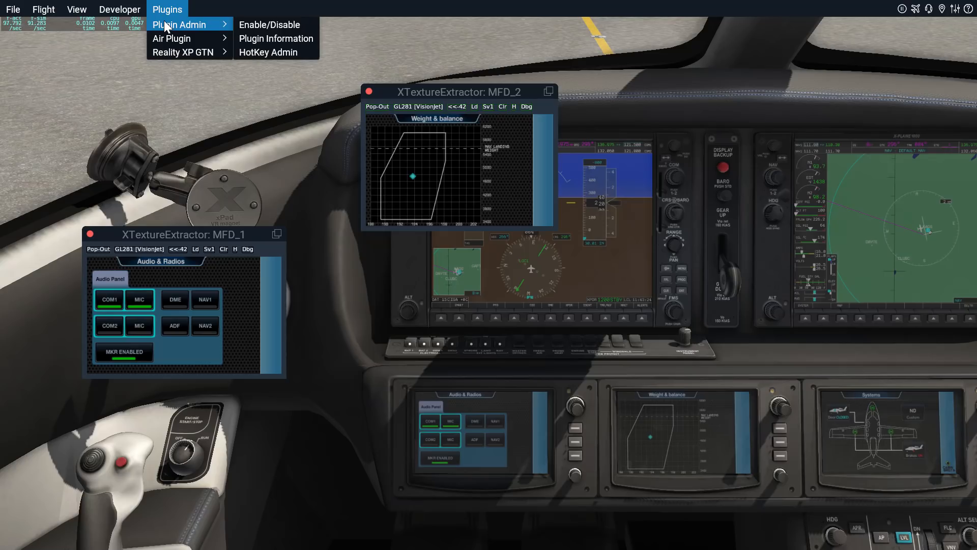
{"action": "left_click", "coordinate": [288, 19]}
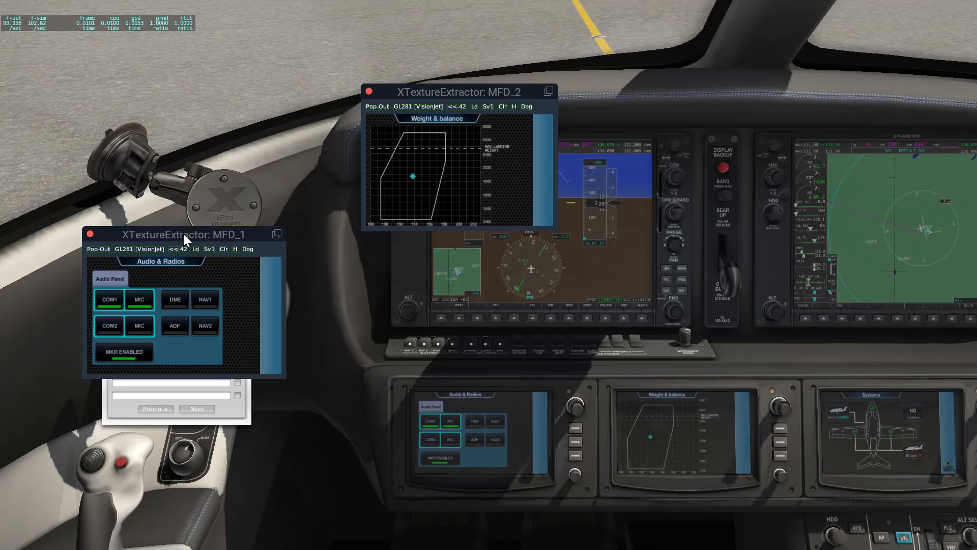
{"action": "left_click_drag", "start_coordinate": [183, 234], "coordinate": [168, 129]}
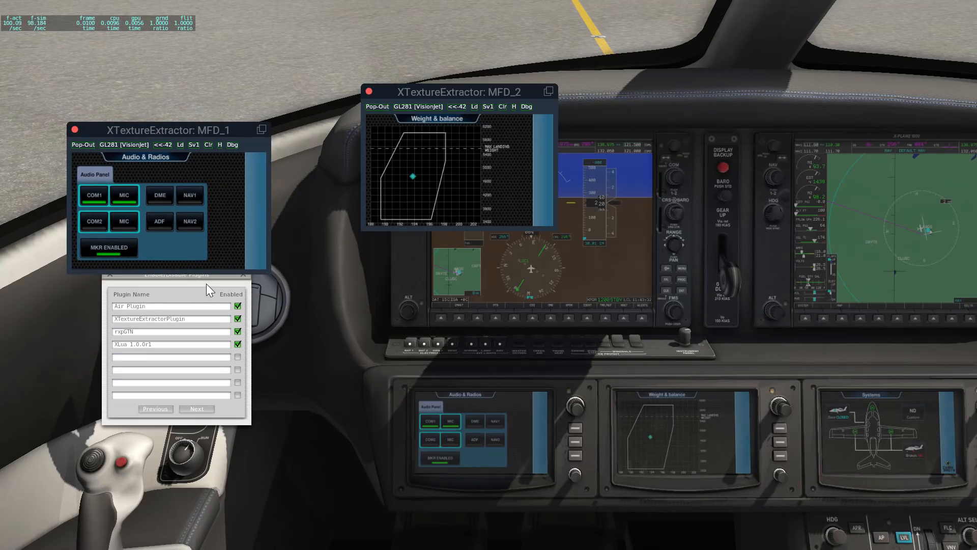
{"action": "left_click", "coordinate": [238, 319]}
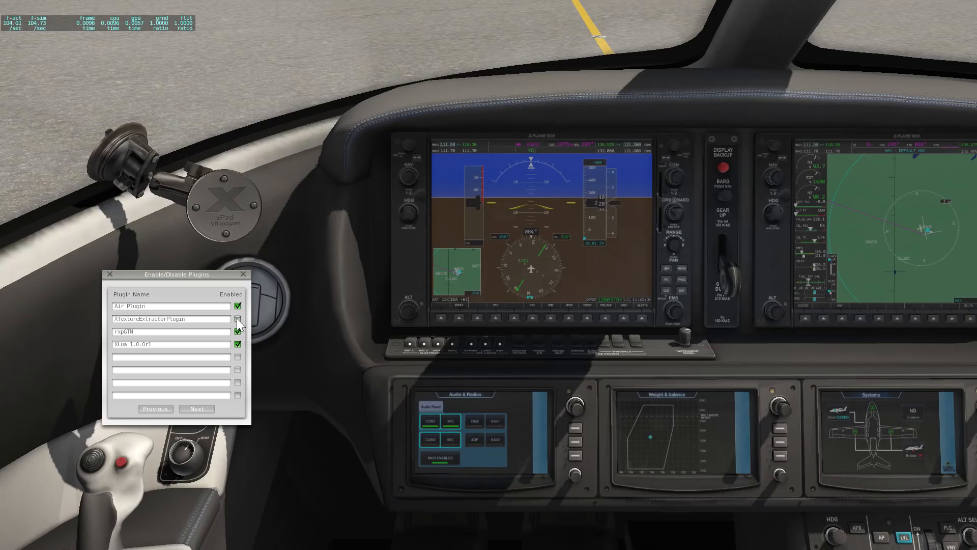
{"action": "left_click", "coordinate": [237, 319]}
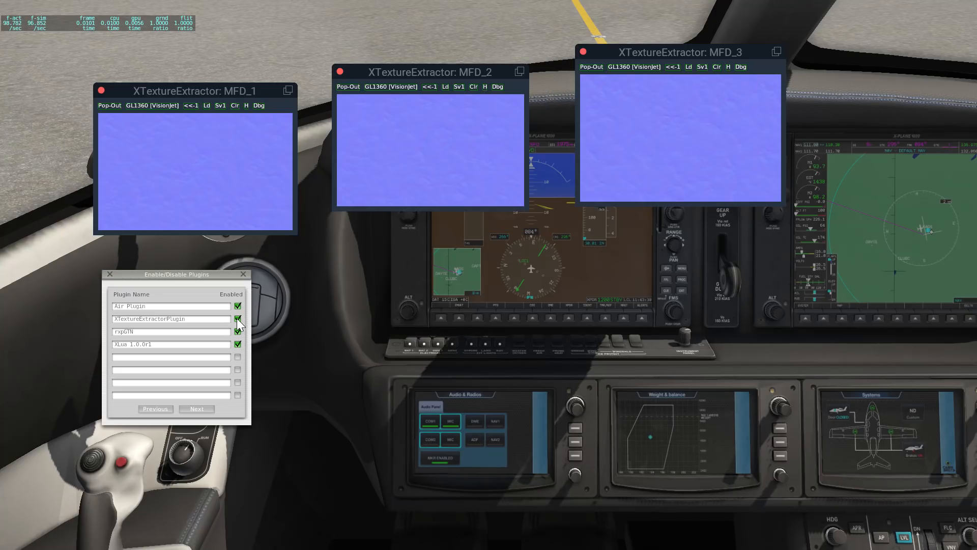
Step the extractor's source texture until the three windows display texture GL281 again, and close the plugin administration window
{"action": "left_click", "coordinate": [189, 104]}
{"action": "left_click", "coordinate": [189, 104]}
{"action": "left_click", "coordinate": [189, 103]}
{"action": "left_click", "coordinate": [189, 104]}
{"action": "left_click", "coordinate": [190, 104]}
{"action": "left_click", "coordinate": [190, 103]}
{"action": "left_click", "coordinate": [190, 104]}
{"action": "left_click", "coordinate": [190, 104]}
{"action": "left_click", "coordinate": [189, 104]}
{"action": "left_click", "coordinate": [189, 105]}
{"action": "left_click", "coordinate": [189, 105]}
{"action": "left_click", "coordinate": [189, 104]}
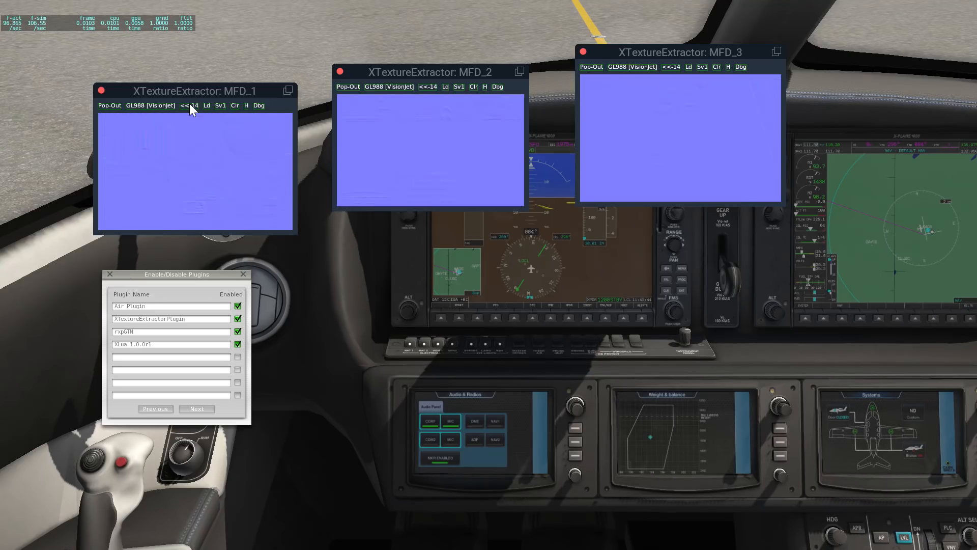
{"action": "left_click", "coordinate": [189, 105]}
{"action": "left_click", "coordinate": [190, 105]}
{"action": "left_click", "coordinate": [188, 104]}
{"action": "left_click", "coordinate": [187, 104]}
{"action": "left_click", "coordinate": [187, 105]}
{"action": "left_click", "coordinate": [186, 105]}
{"action": "left_click", "coordinate": [186, 104]}
{"action": "left_click", "coordinate": [186, 105]}
{"action": "left_click", "coordinate": [185, 105]}
{"action": "left_click", "coordinate": [185, 105]}
{"action": "left_click", "coordinate": [184, 105]}
{"action": "left_click", "coordinate": [185, 106]}
{"action": "left_click", "coordinate": [184, 105]}
{"action": "left_click", "coordinate": [183, 105]}
{"action": "left_click", "coordinate": [182, 105]}
{"action": "left_click", "coordinate": [182, 105]}
{"action": "left_click", "coordinate": [185, 106]}
{"action": "left_click", "coordinate": [184, 106]}
{"action": "left_click", "coordinate": [184, 106]}
{"action": "left_click", "coordinate": [183, 106]}
{"action": "left_click", "coordinate": [183, 106]}
{"action": "left_click", "coordinate": [183, 106]}
{"action": "left_click", "coordinate": [184, 106]}
{"action": "left_click", "coordinate": [184, 106]}
{"action": "left_click", "coordinate": [183, 106]}
{"action": "left_click", "coordinate": [183, 106]}
{"action": "left_click", "coordinate": [183, 106]}
{"action": "left_click", "coordinate": [184, 106]}
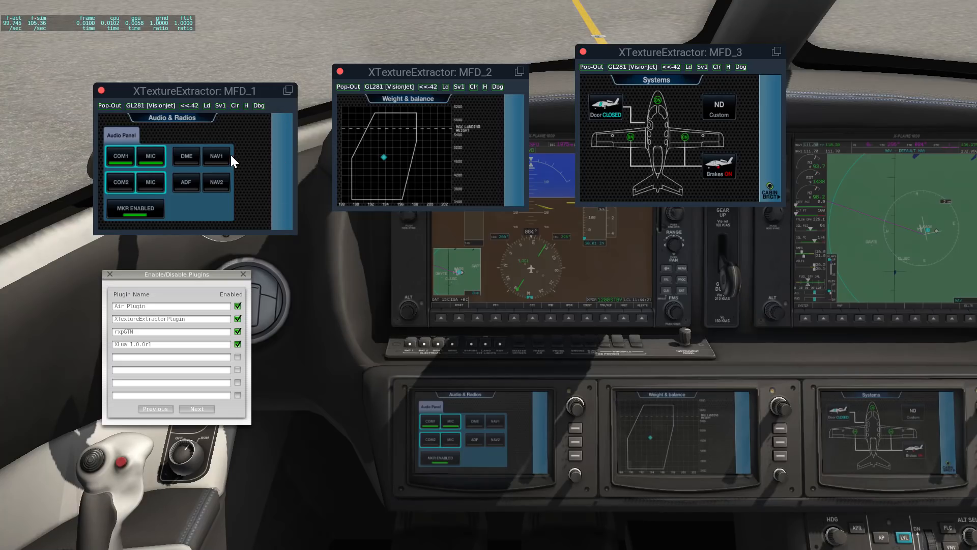
{"action": "left_click", "coordinate": [243, 275]}
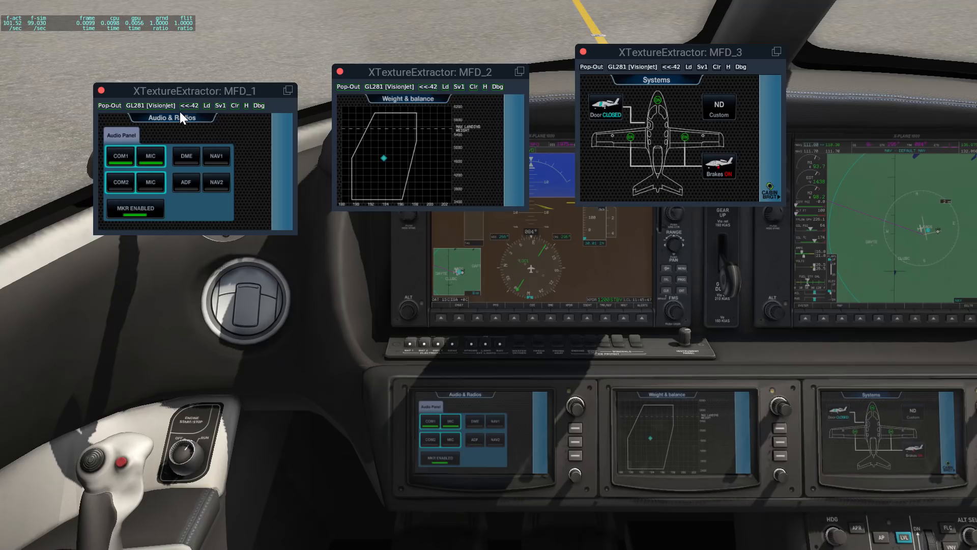
Move the MFD_1, MFD_2 and MFD_3 windows out of place, shrink MFD_3, and restore them by loading the saved layout
{"action": "left_click_drag", "start_coordinate": [179, 94], "coordinate": [185, 64]}
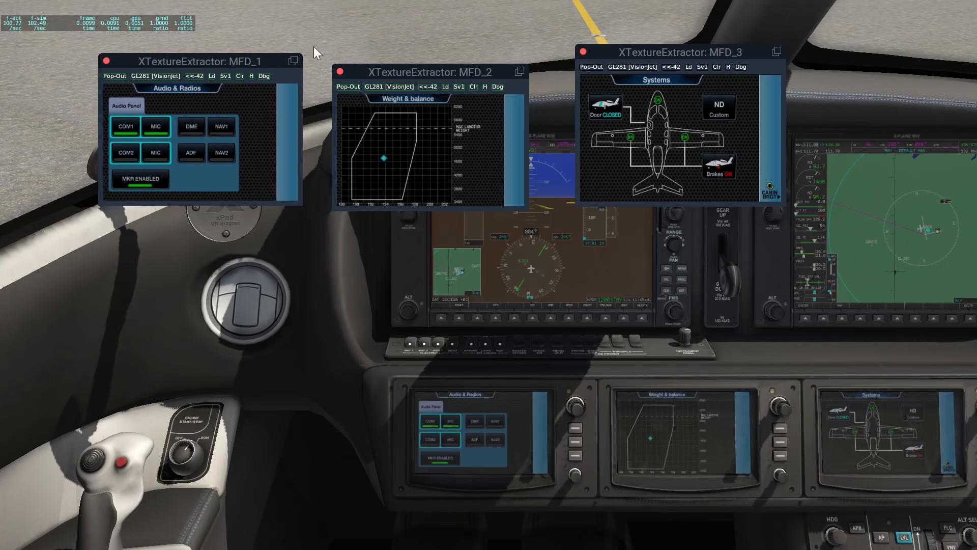
{"action": "left_click_drag", "start_coordinate": [401, 69], "coordinate": [363, 284]}
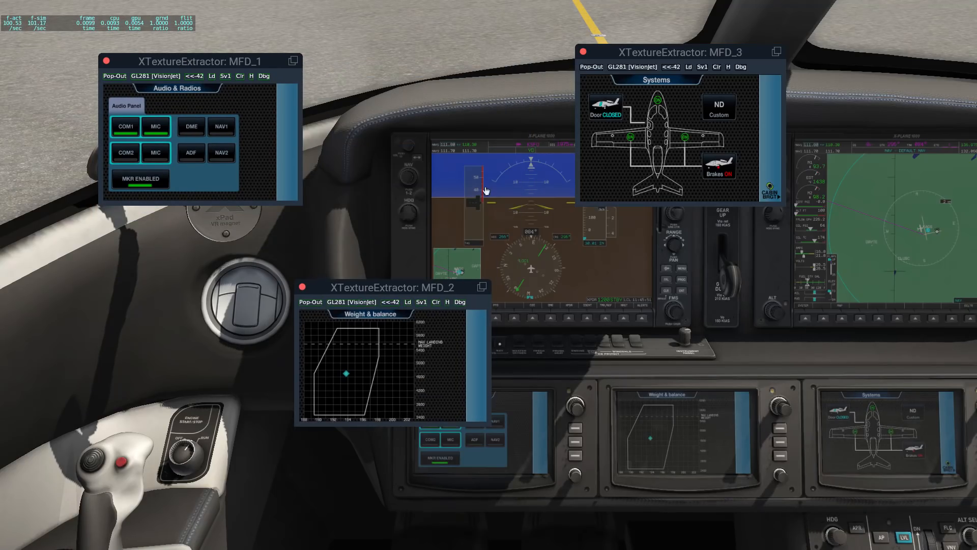
{"action": "left_click_drag", "start_coordinate": [676, 50], "coordinate": [646, 104]}
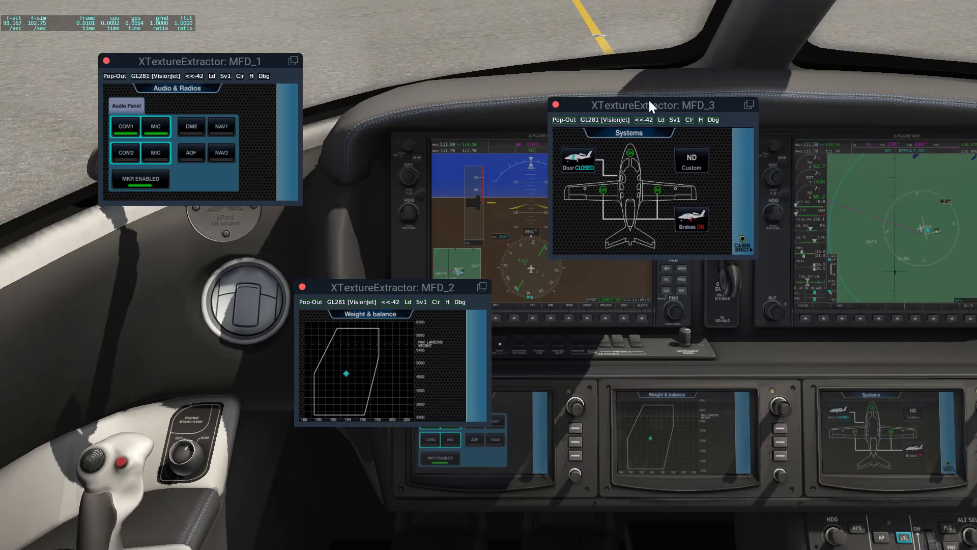
{"action": "left_click_drag", "start_coordinate": [753, 255], "coordinate": [666, 228]}
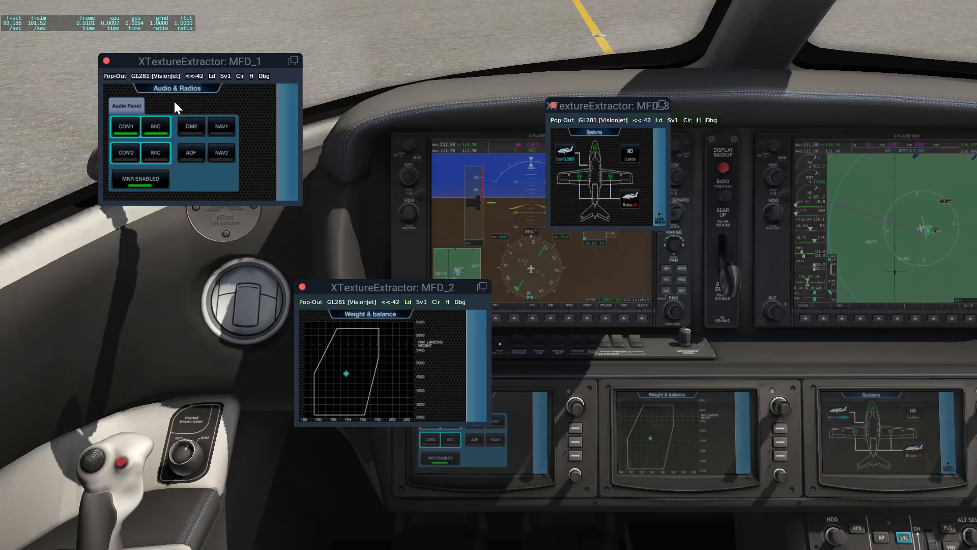
{"action": "left_click", "coordinate": [211, 75]}
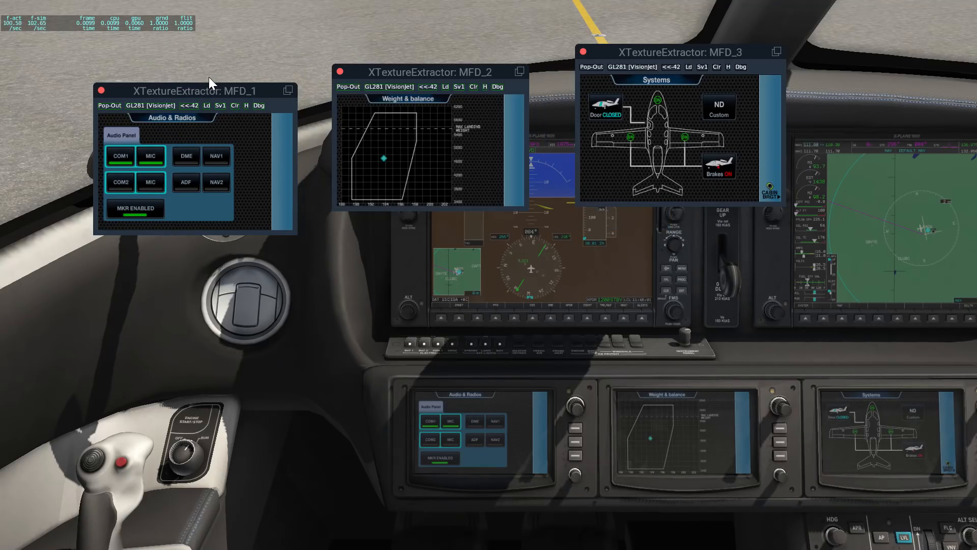